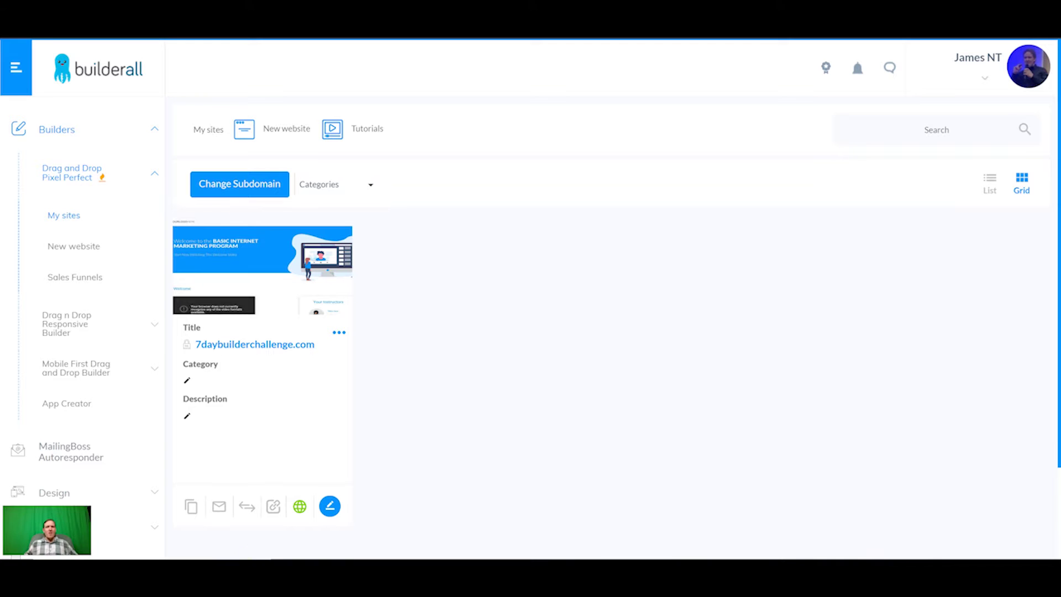
Open the 7daybuilderchallenge.com site for editing and show its list of layouts
click(330, 506)
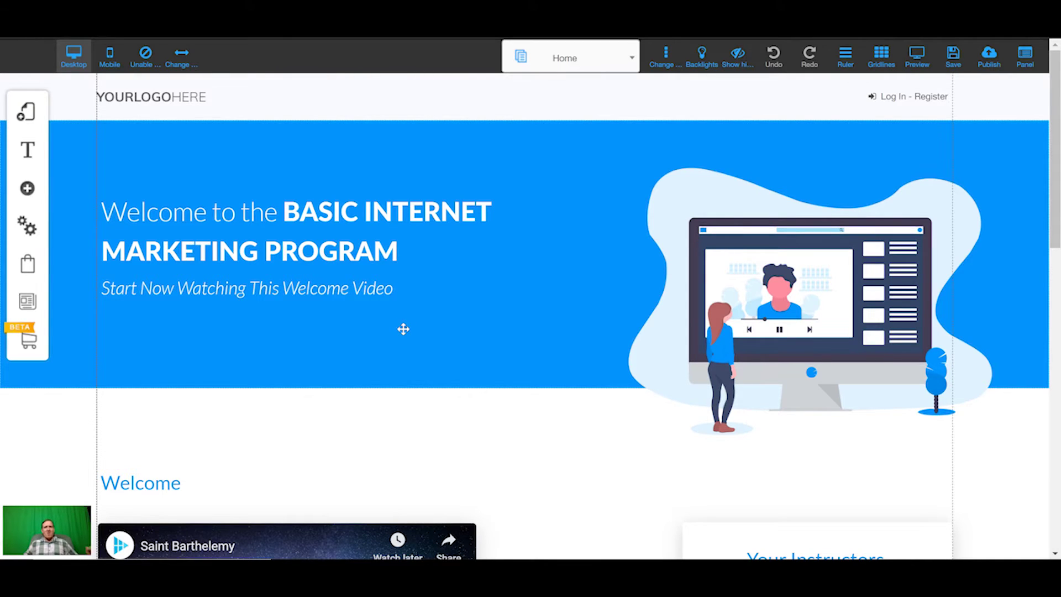
click(307, 290)
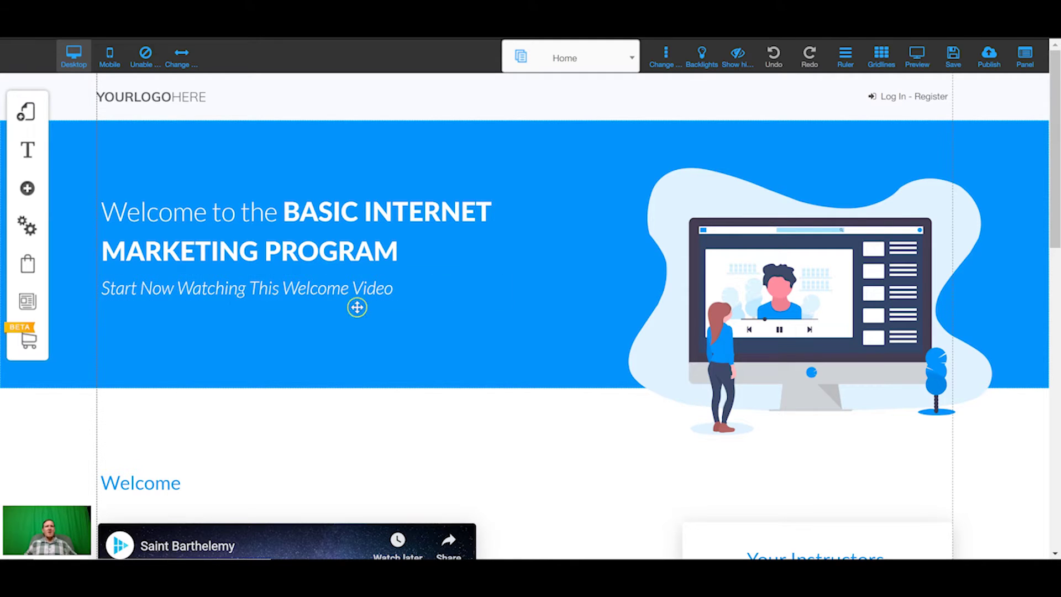
click(25, 118)
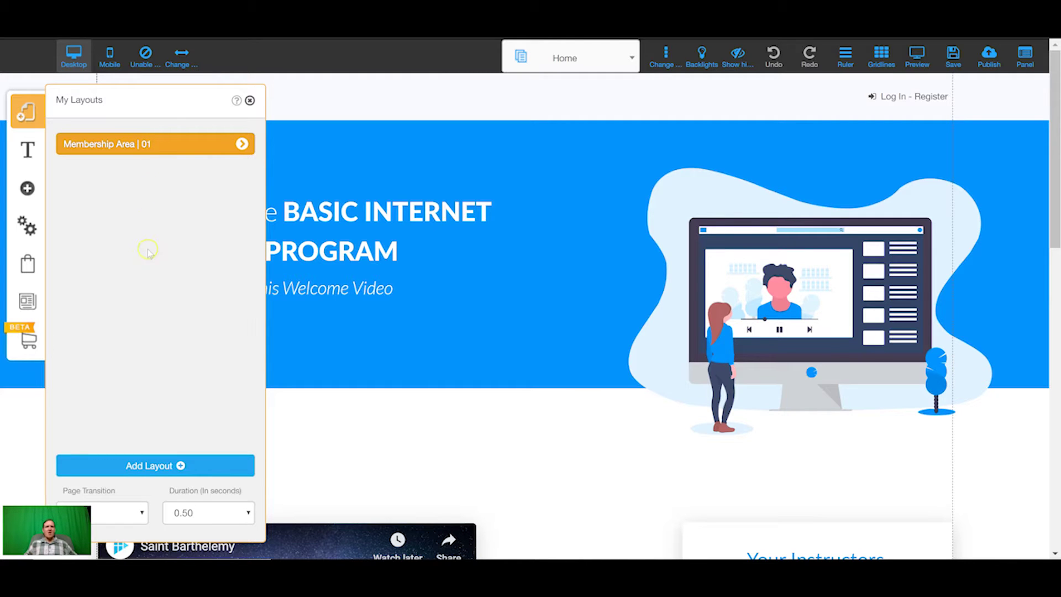
Add the dark blue Sales Page layout with the orange sign-up button from the Landing Page category, naming it "Sales page"
click(161, 466)
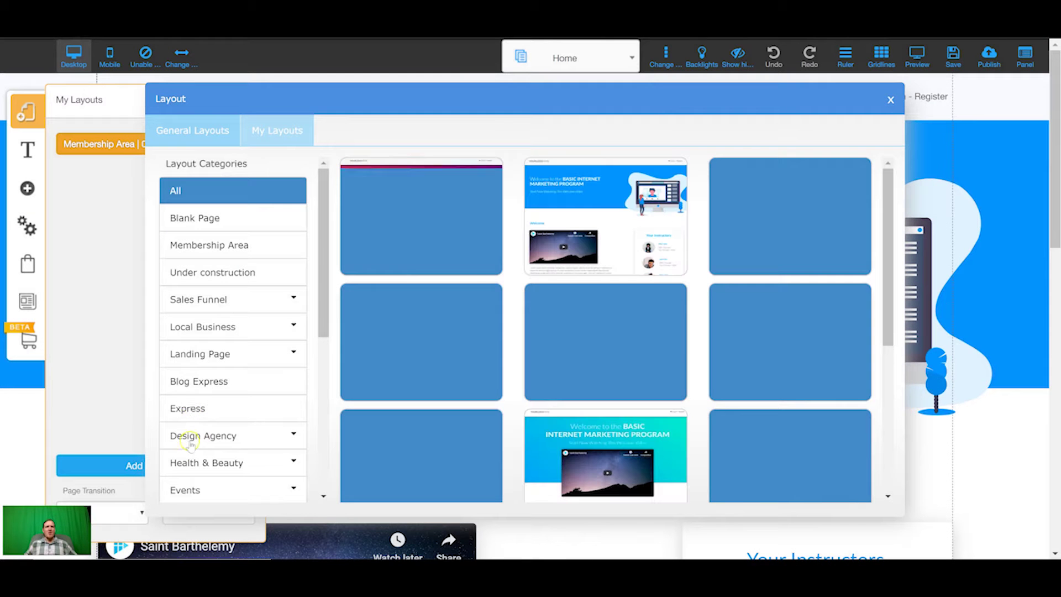
click(217, 353)
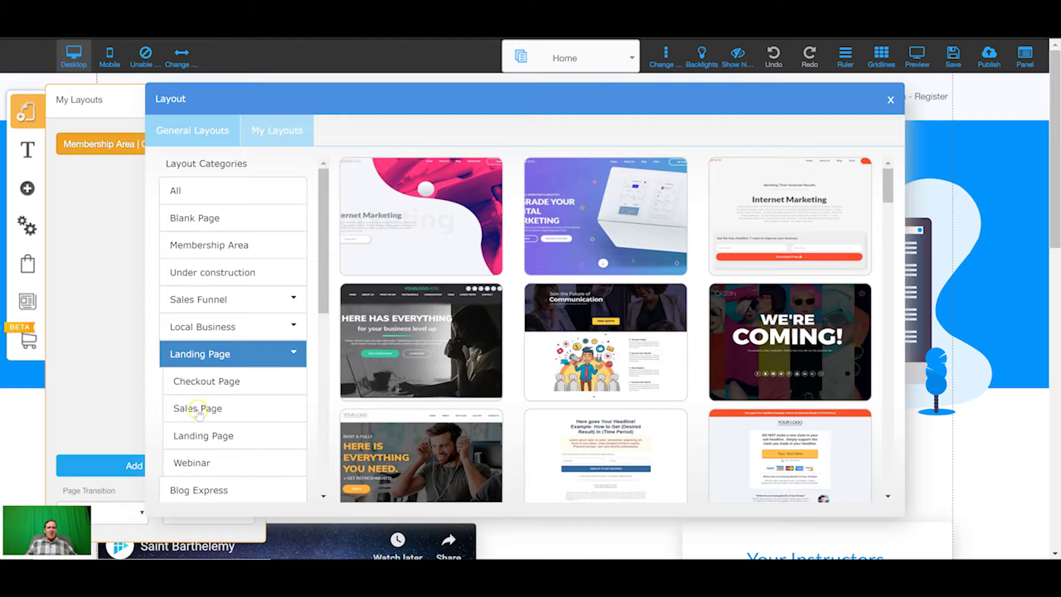
click(198, 410)
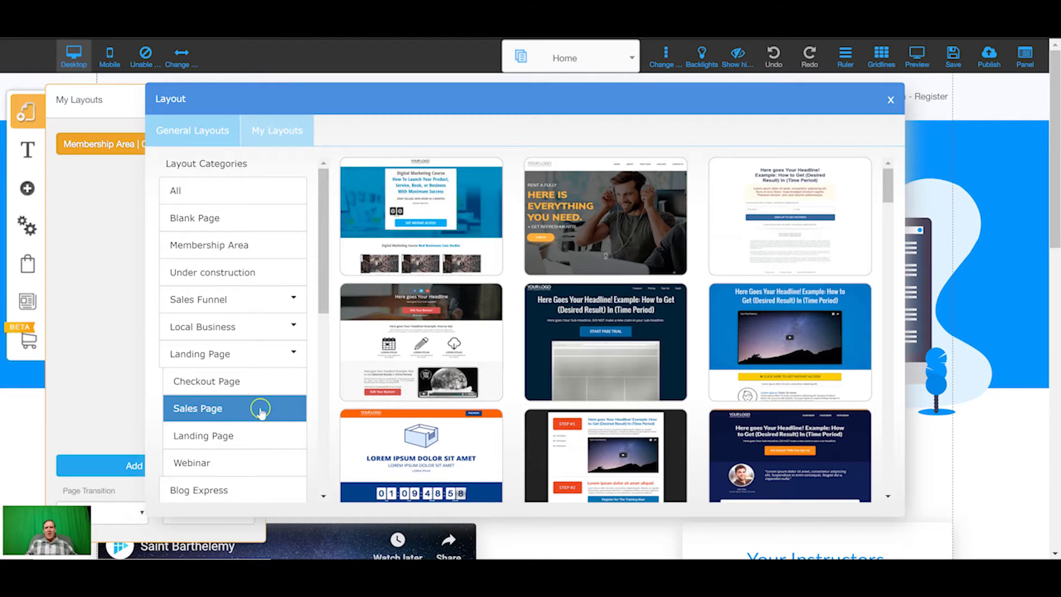
scroll(613, 306, down, 3)
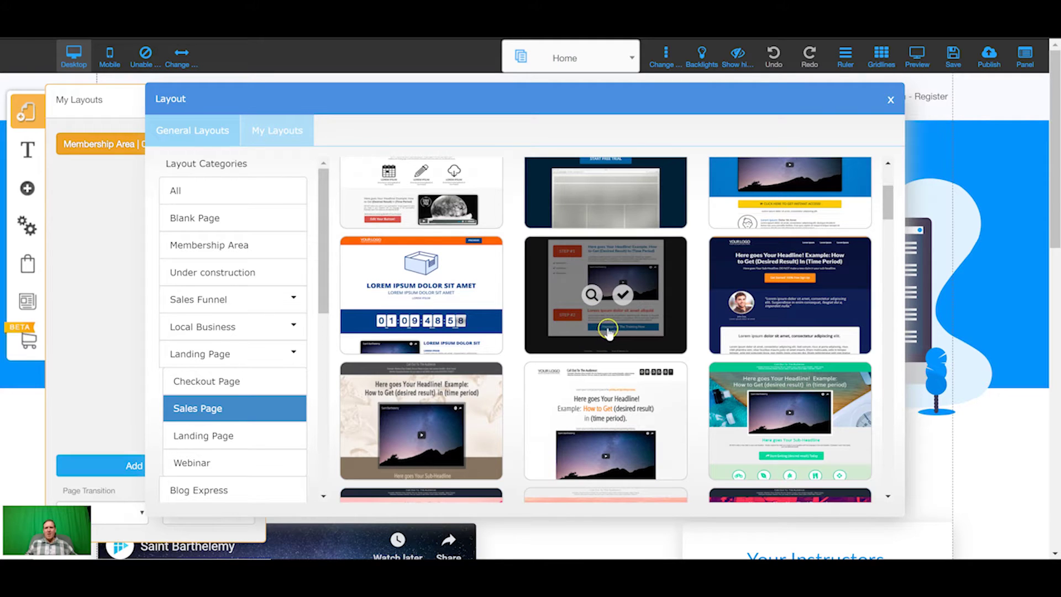
click(807, 291)
click(530, 447)
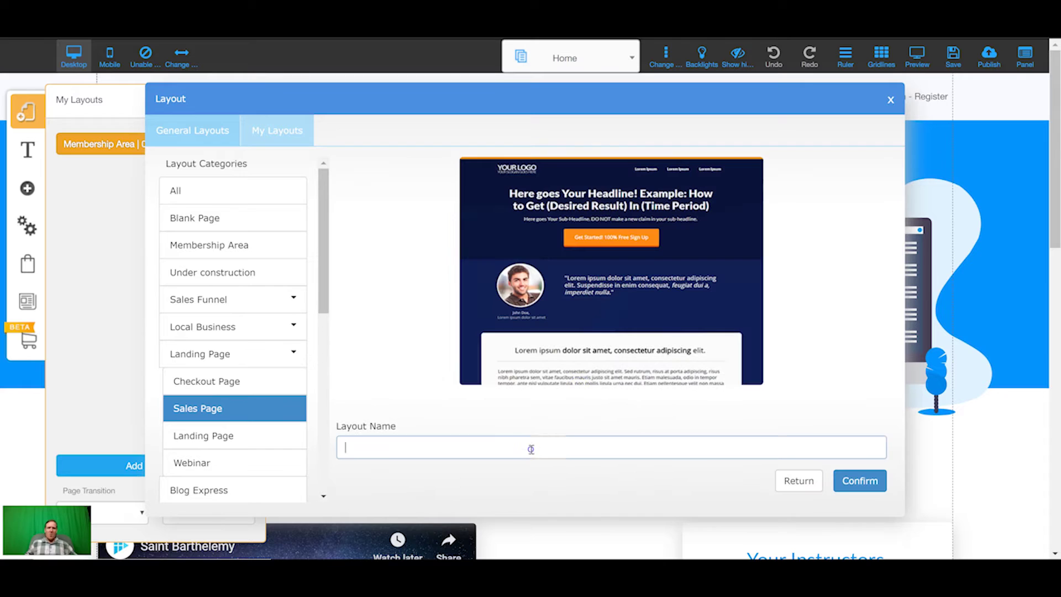
text(D)
text(ales page)
click(876, 490)
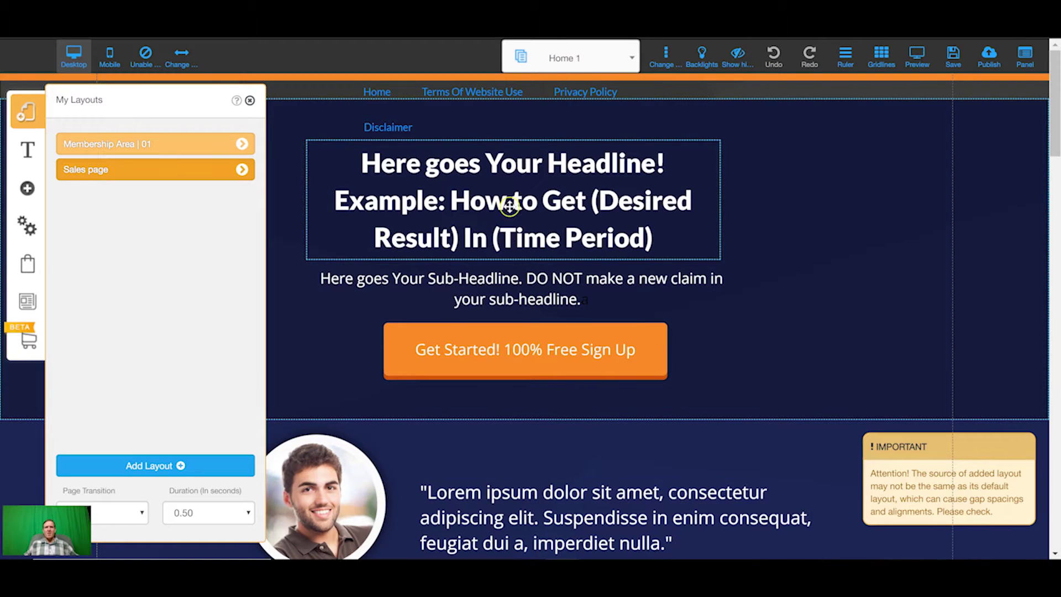
Examine the link action options of the orange "Get Started! 100% Free Sign Up" button
scroll(519, 319, down, 2)
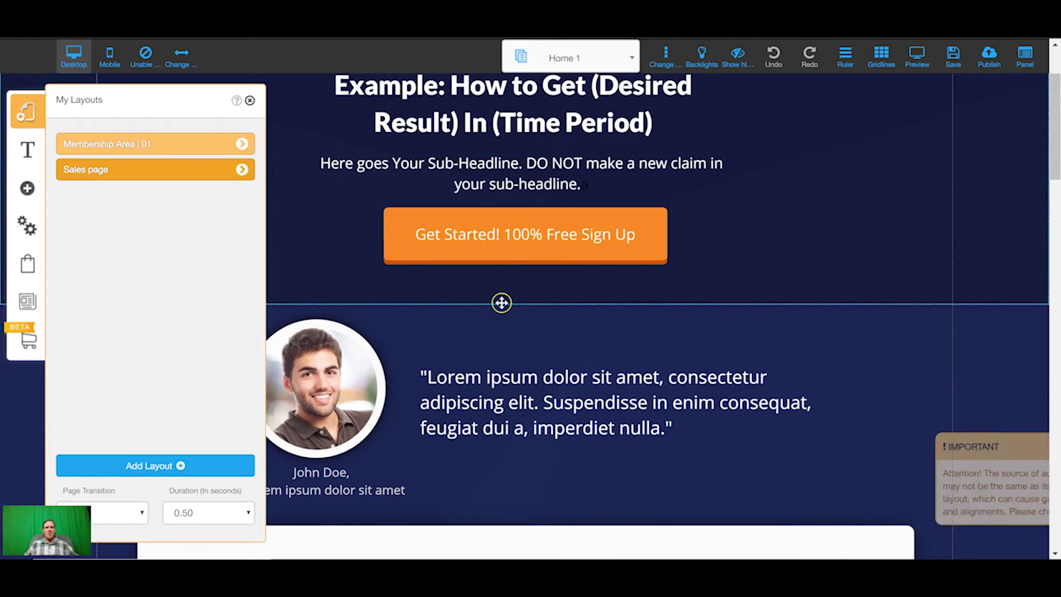
click(512, 233)
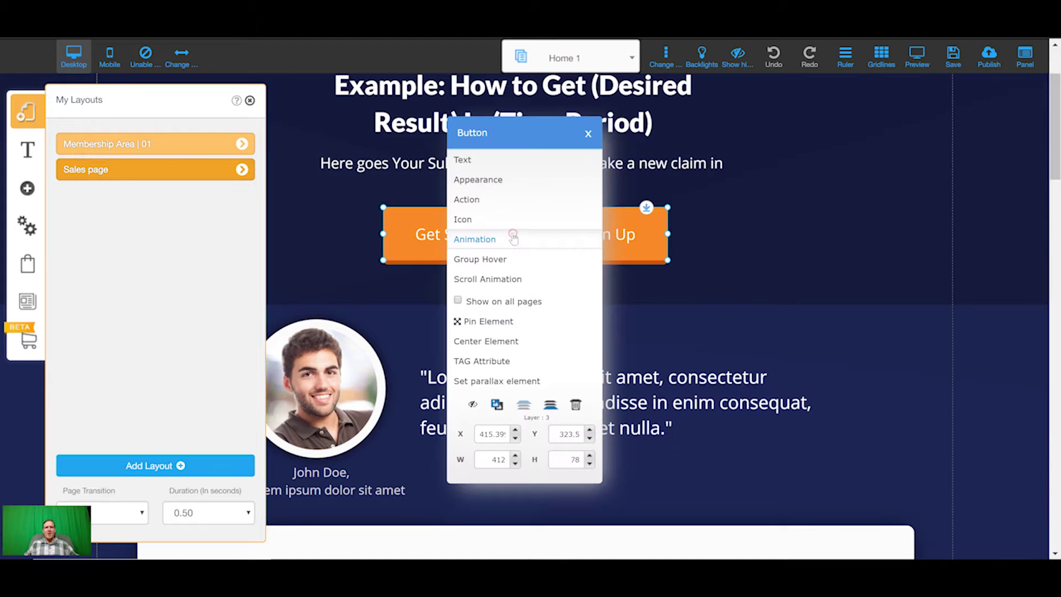
click(493, 198)
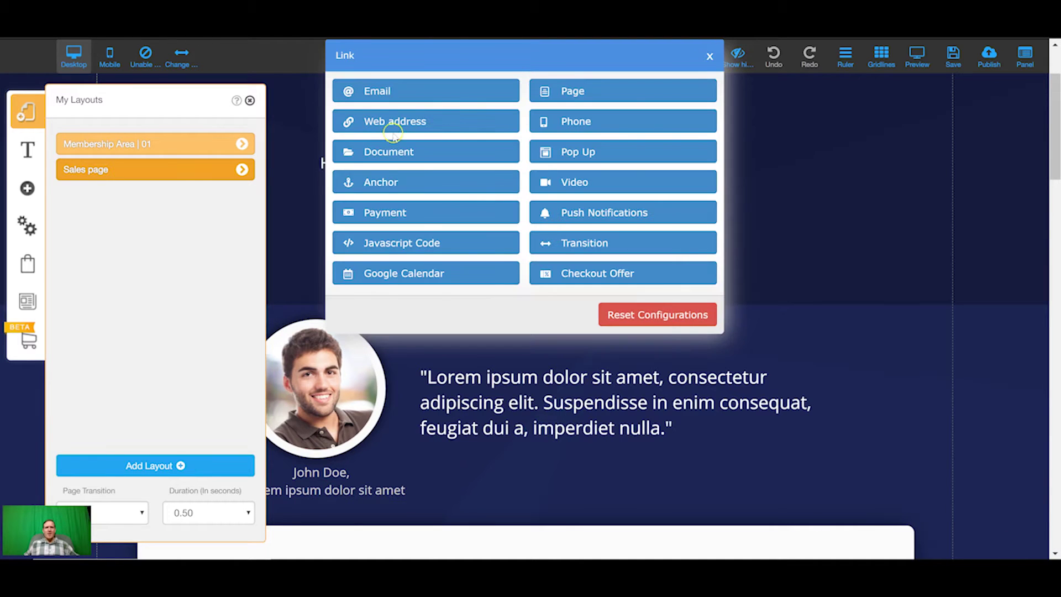
Dismiss the link options and add the "Order Form - Two" page from the Sales category to the Sales page layout
click(242, 169)
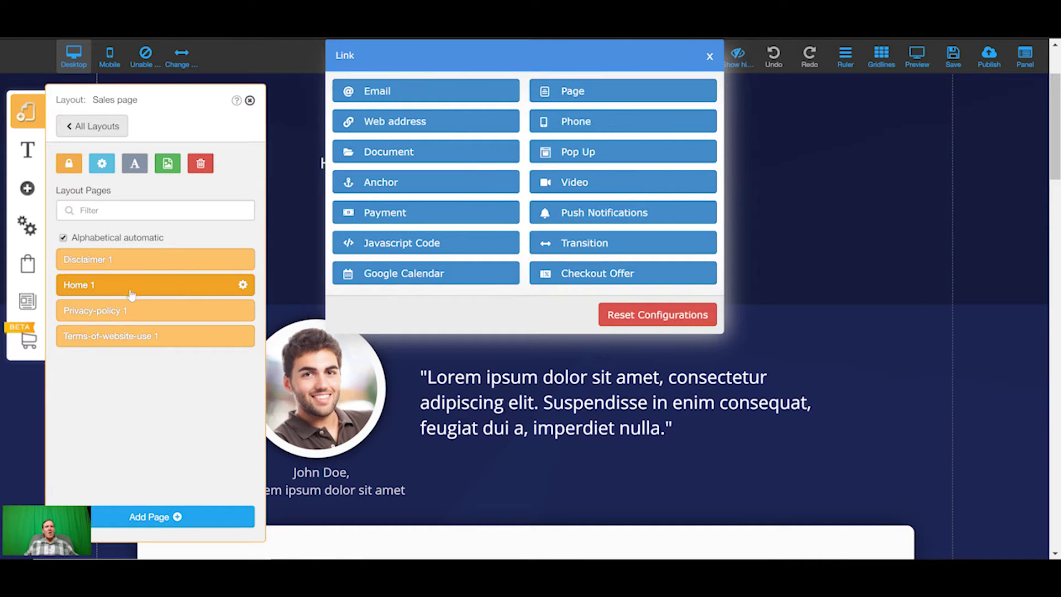
click(130, 262)
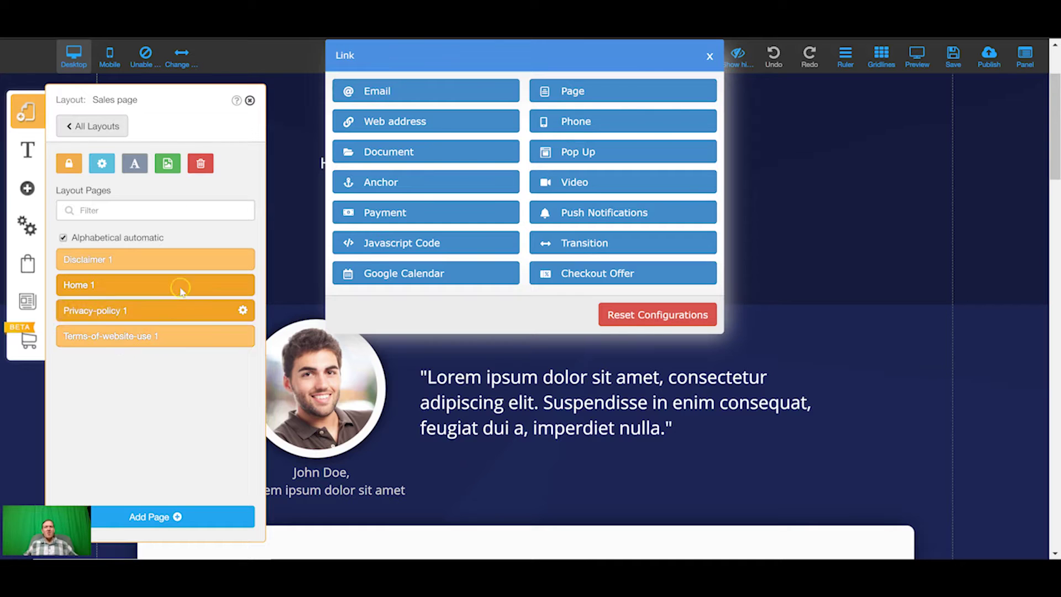
click(507, 199)
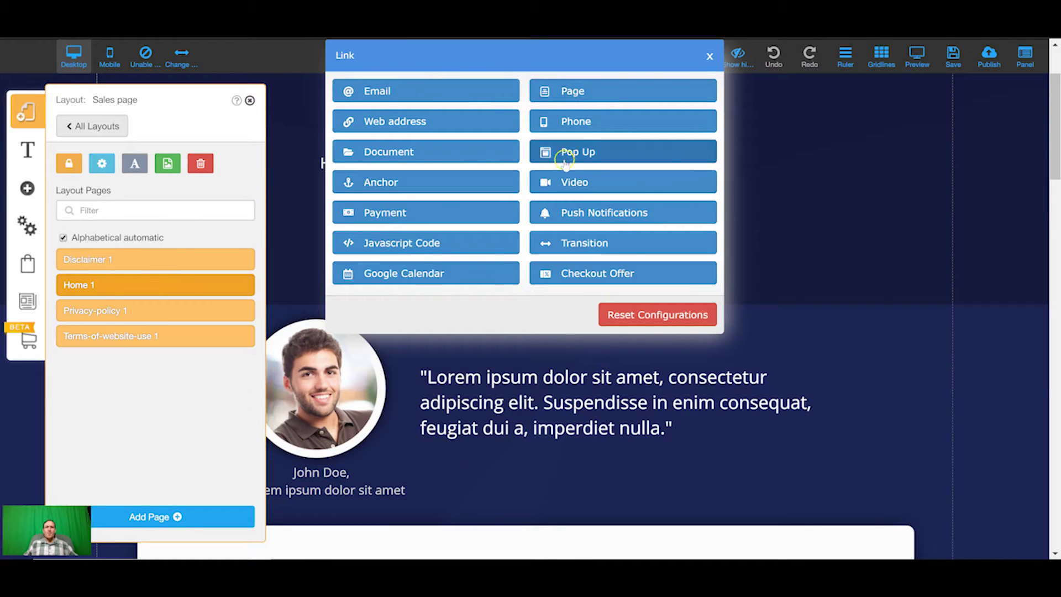
click(153, 519)
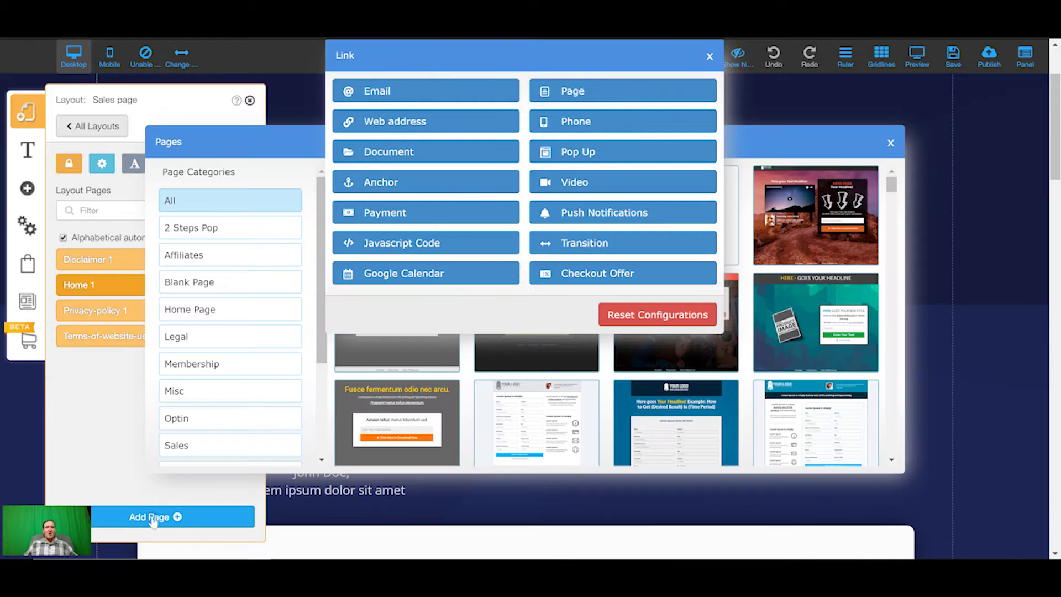
click(709, 57)
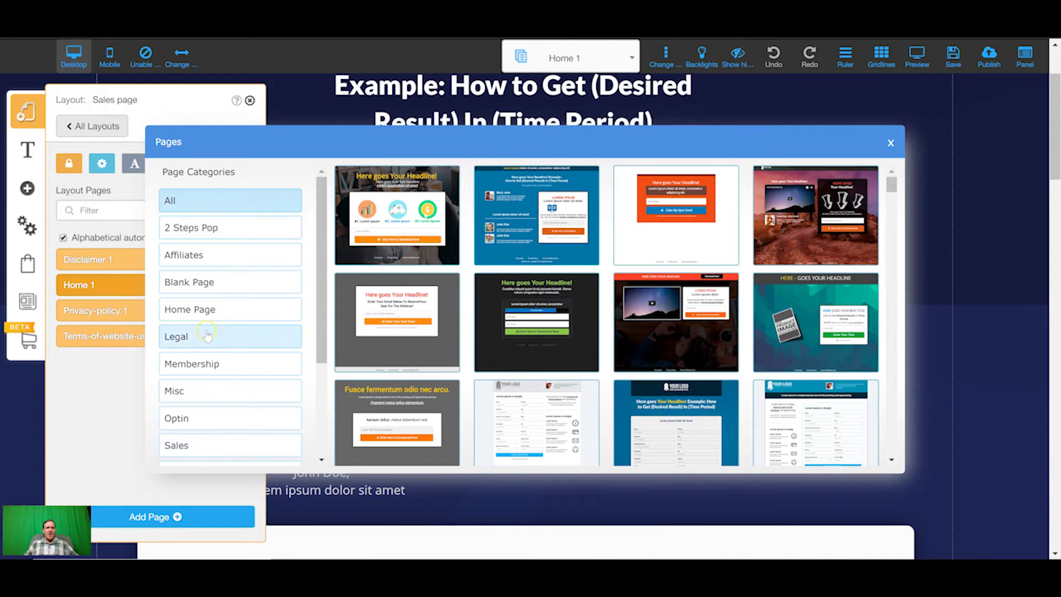
scroll(204, 326, down, 3)
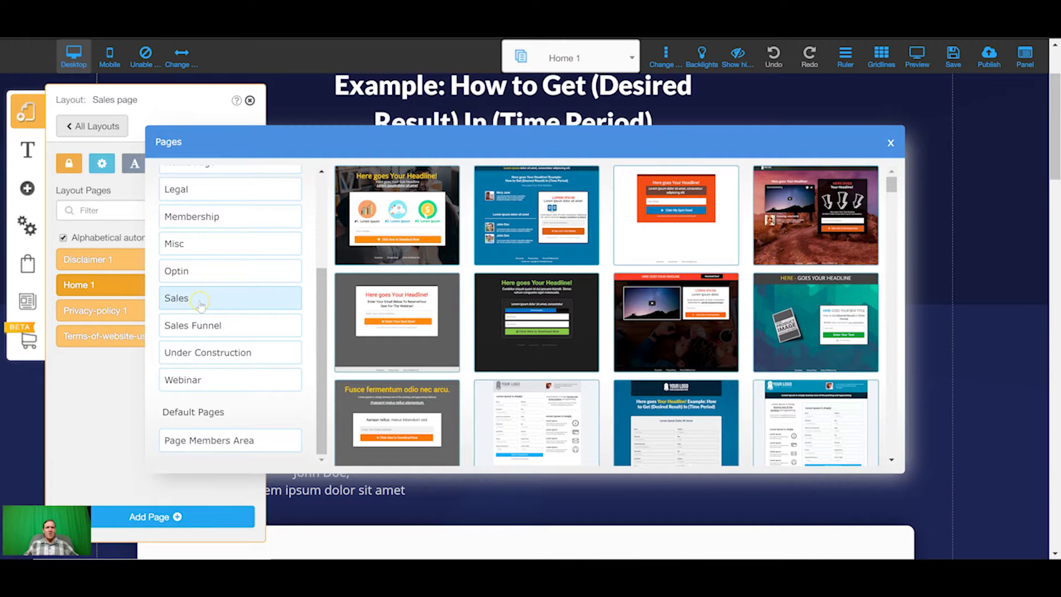
click(200, 303)
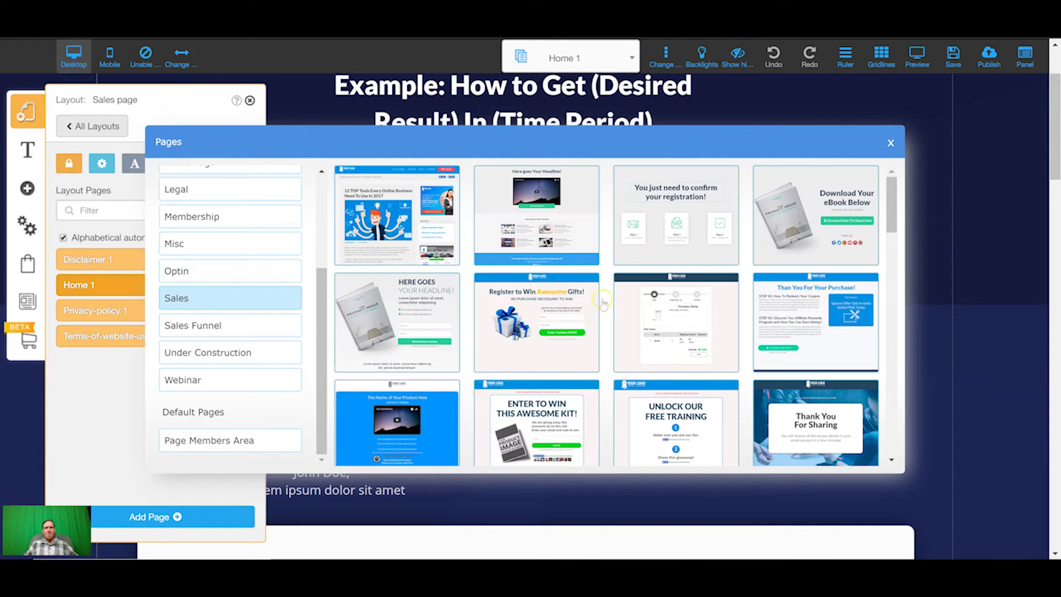
scroll(591, 289, down, 5)
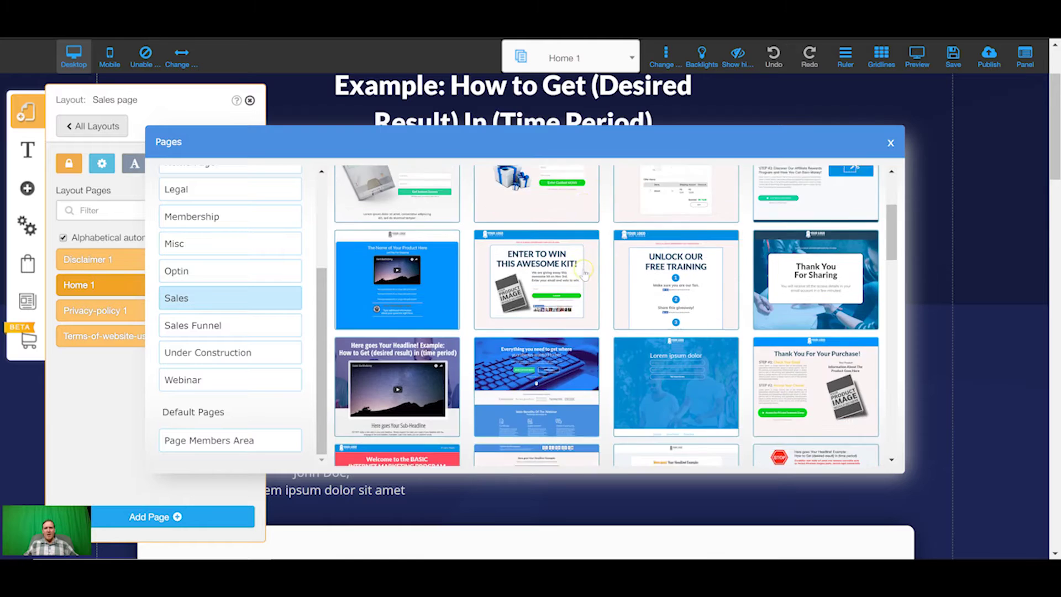
scroll(584, 275, down, 2)
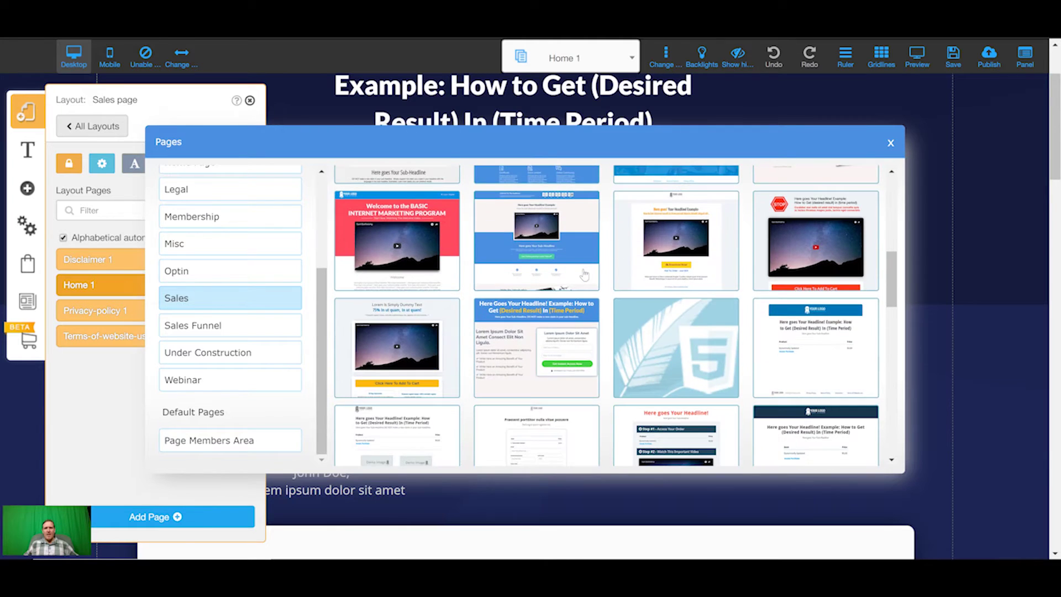
scroll(589, 272, down, 3)
scroll(591, 272, down, 2)
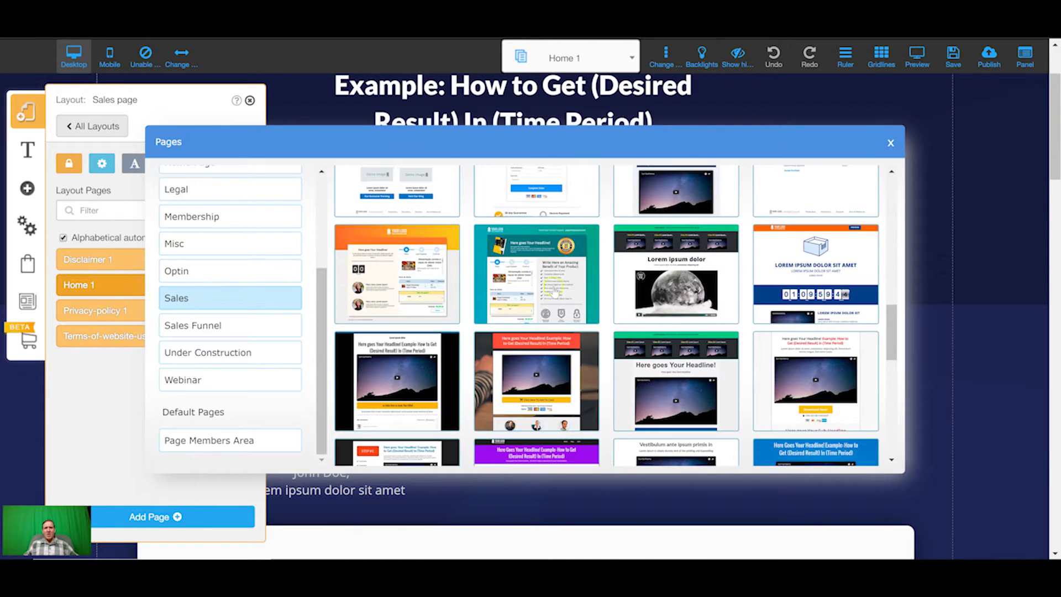
click(537, 284)
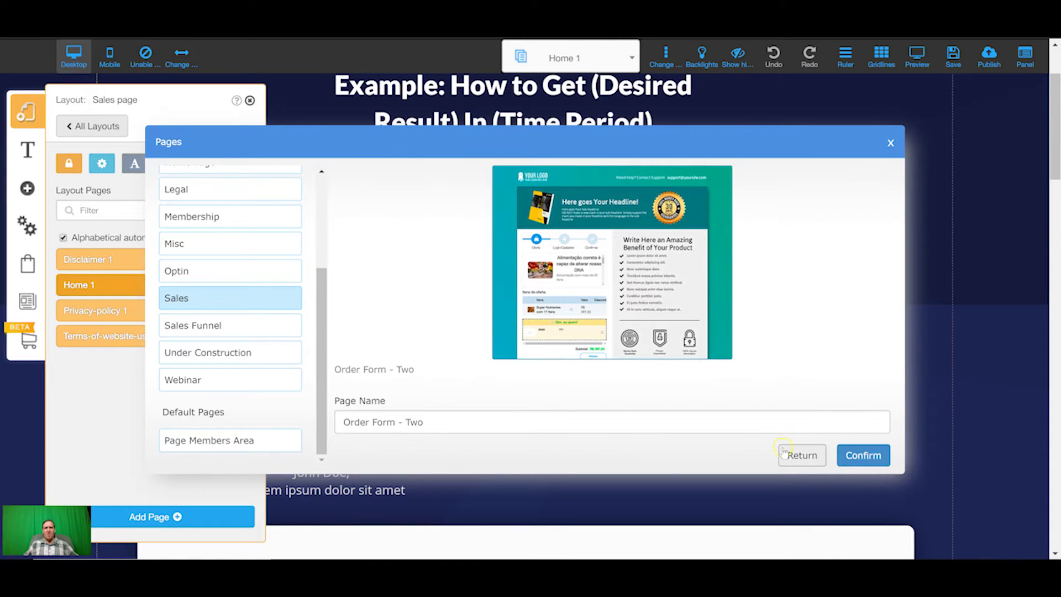
click(862, 454)
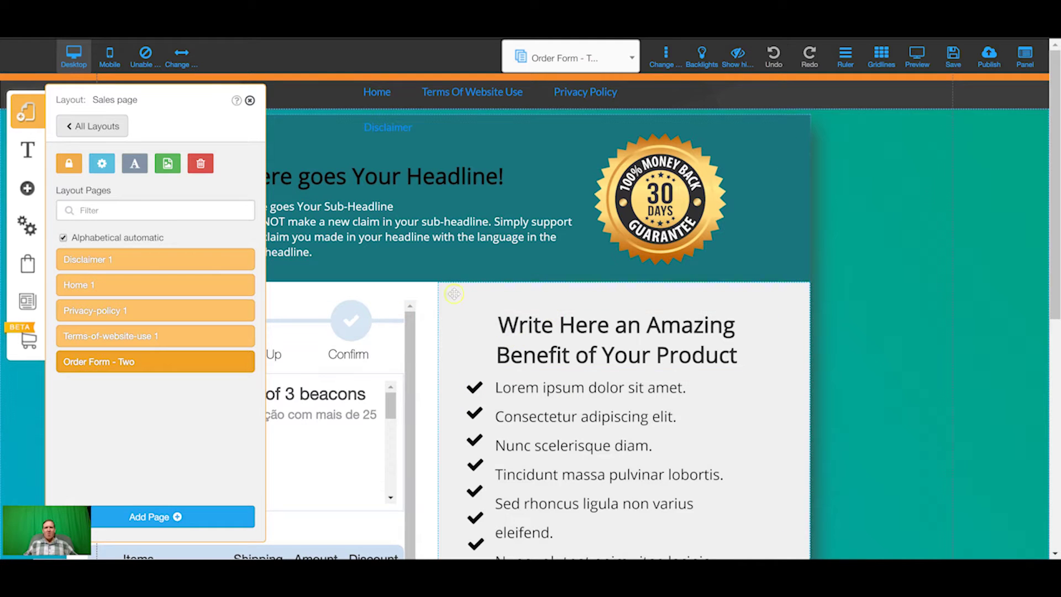
Centre the order form's main content box horizontally on the page and review the form down to its footer
scroll(550, 310, down, 2)
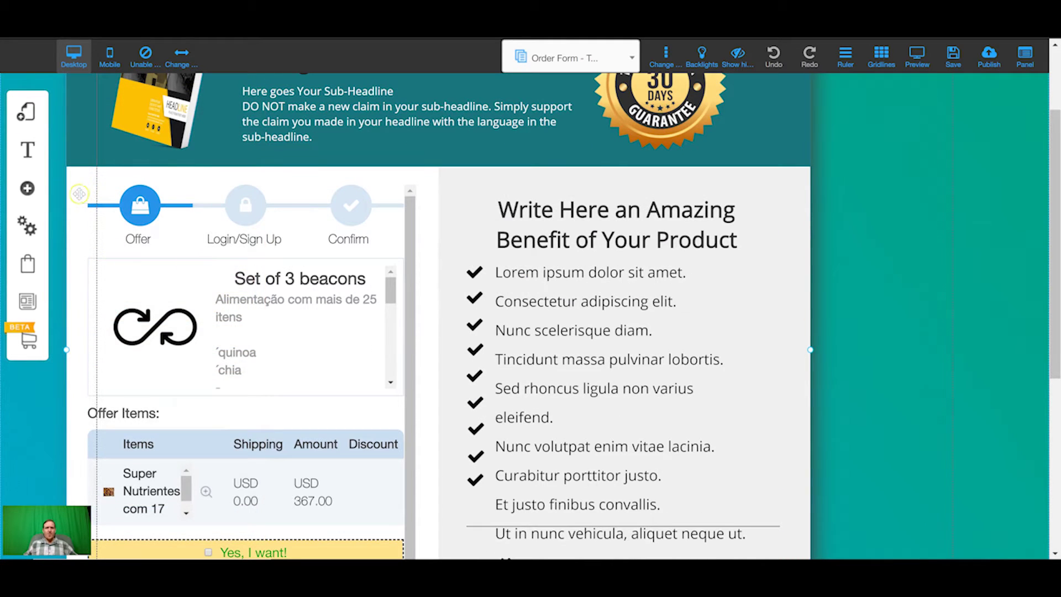
click(79, 194)
click(525, 319)
scroll(651, 327, up, 1)
drag(651, 327, 545, 324)
scroll(546, 323, down, 5)
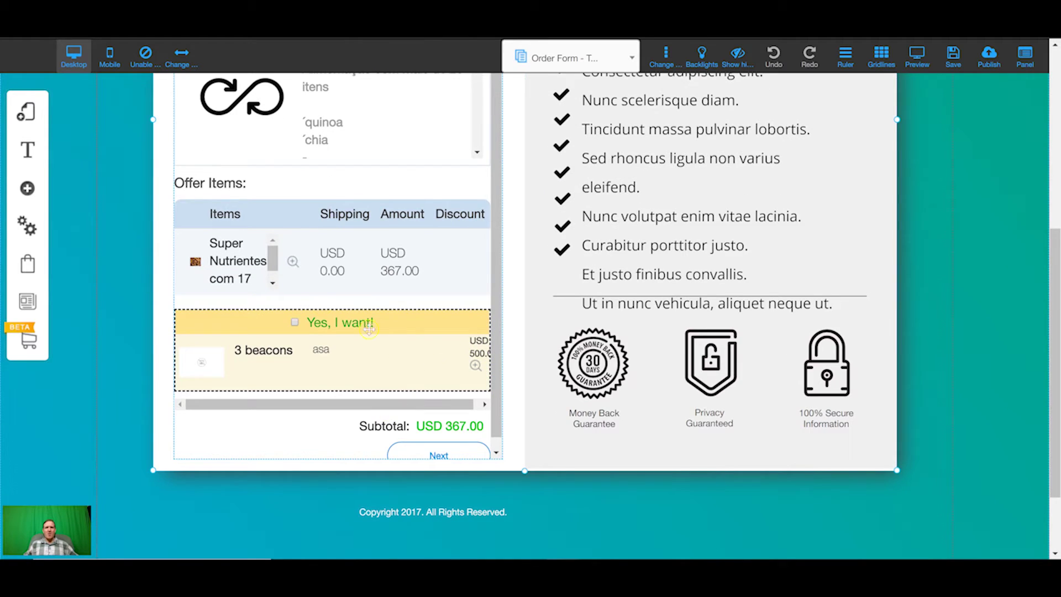
Add the "One Click Upsell OTO - One" page from the Sales category to the Sales page layout
click(24, 122)
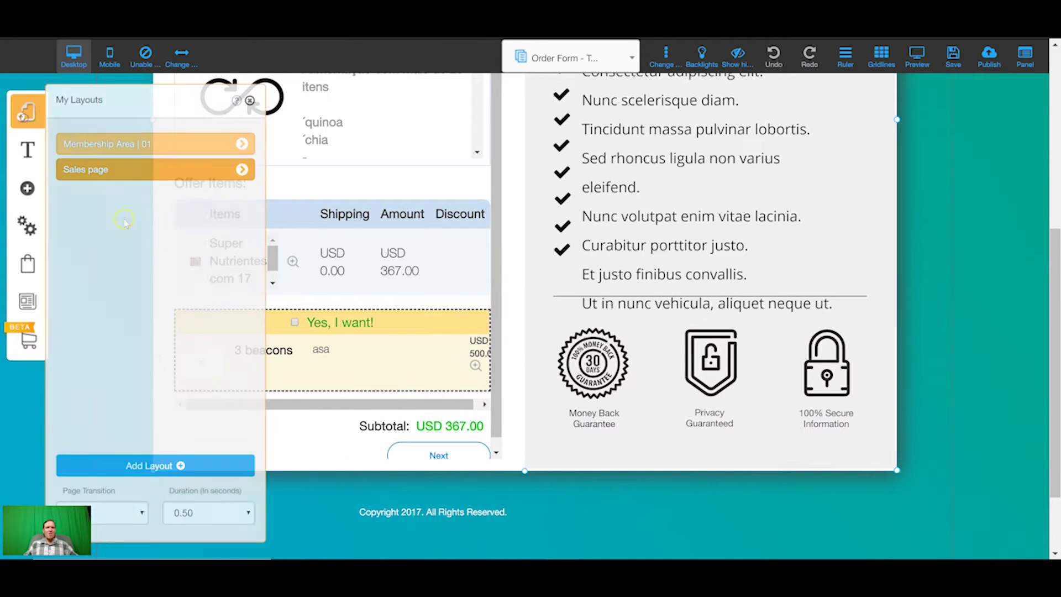
click(242, 170)
click(170, 517)
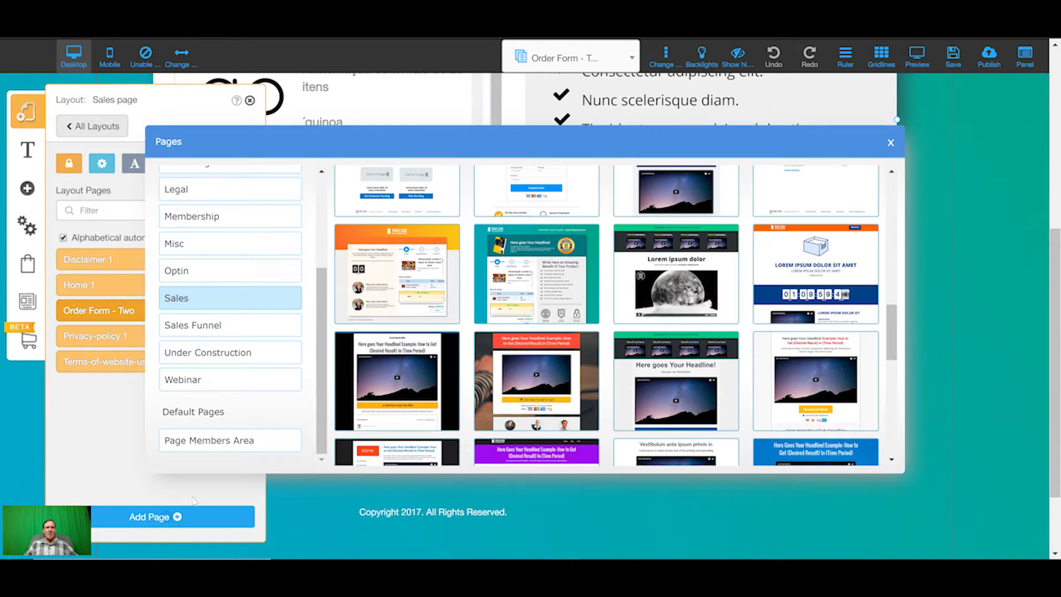
scroll(544, 380, down, 4)
scroll(545, 380, up, 4)
click(544, 380)
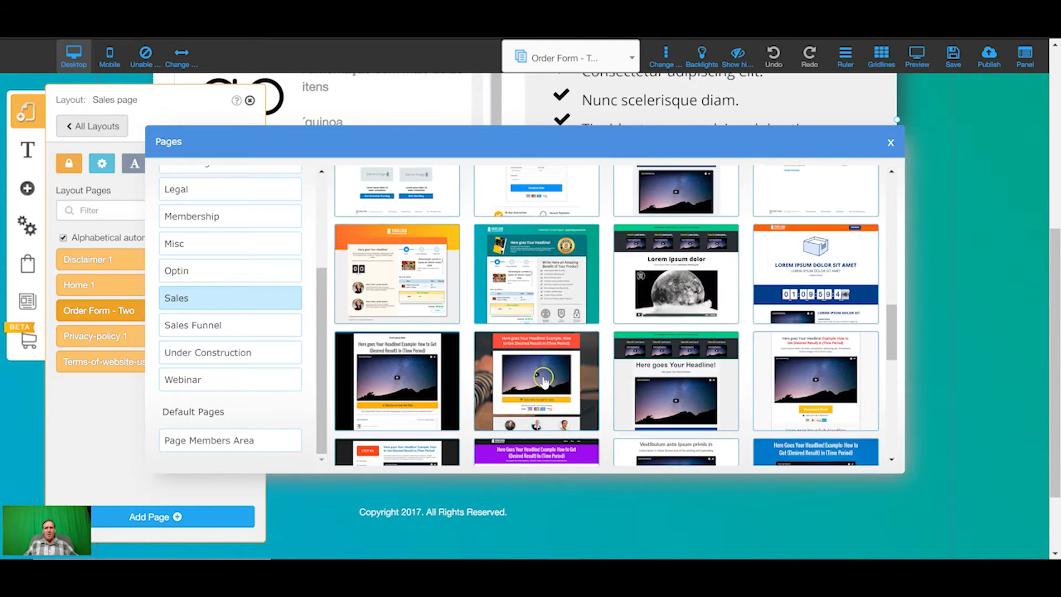
scroll(602, 381, up, 3)
scroll(613, 384, down, 10)
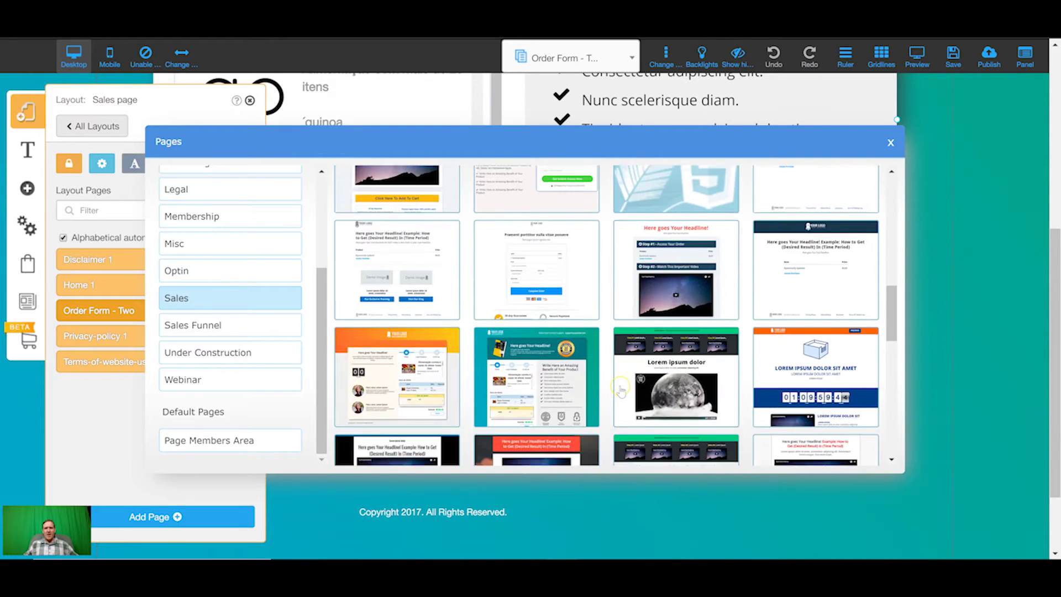
scroll(621, 391, up, 10)
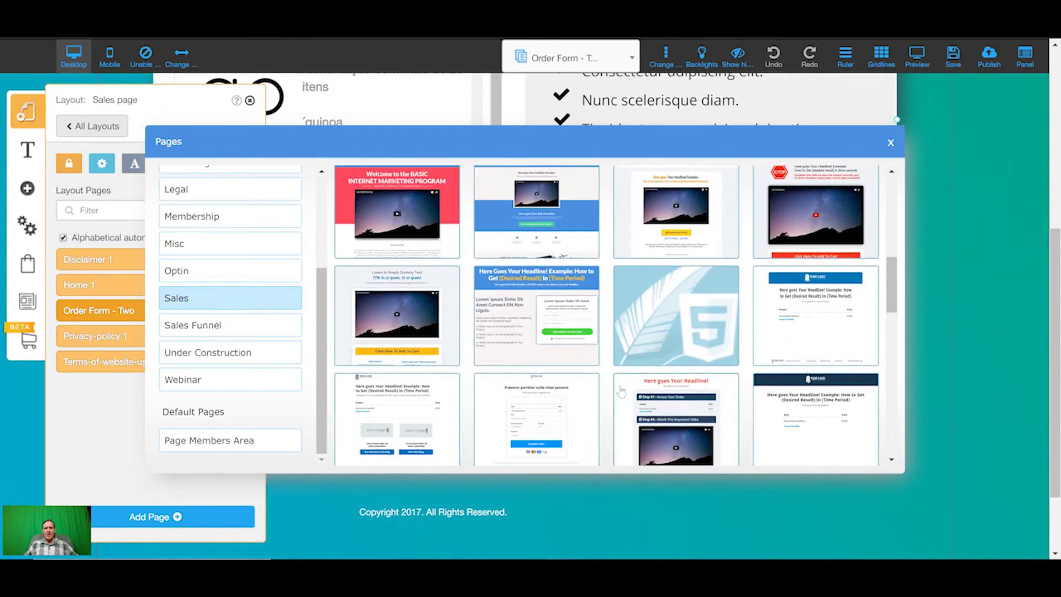
scroll(621, 392, down, 5)
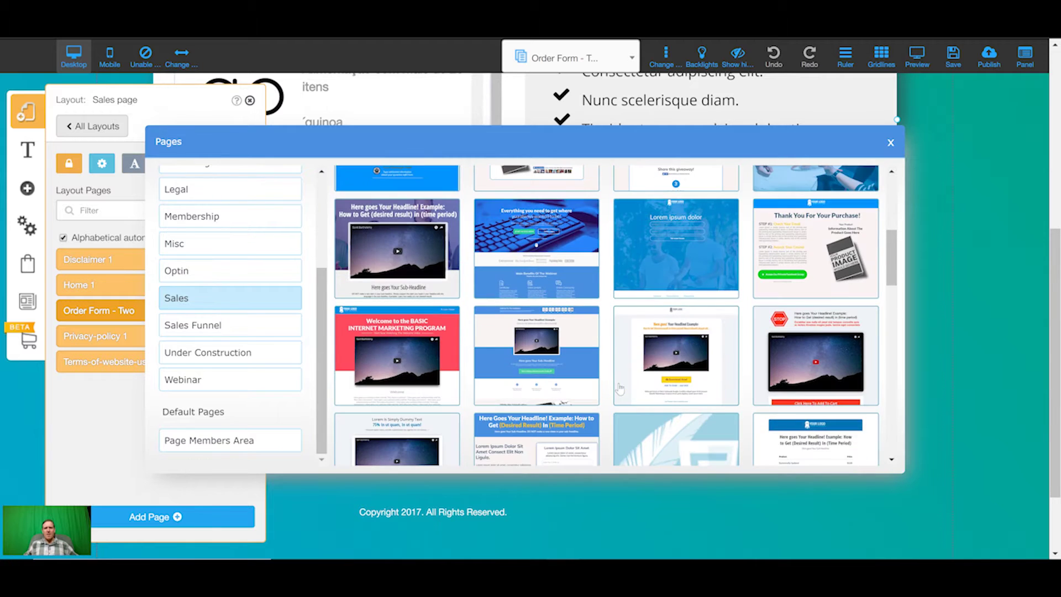
click(684, 353)
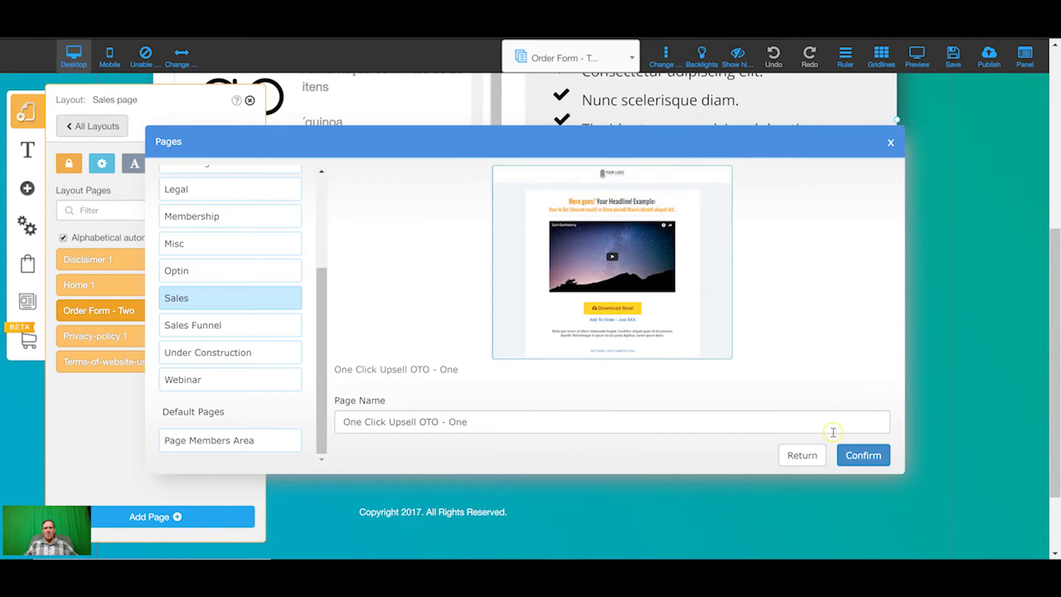
click(861, 454)
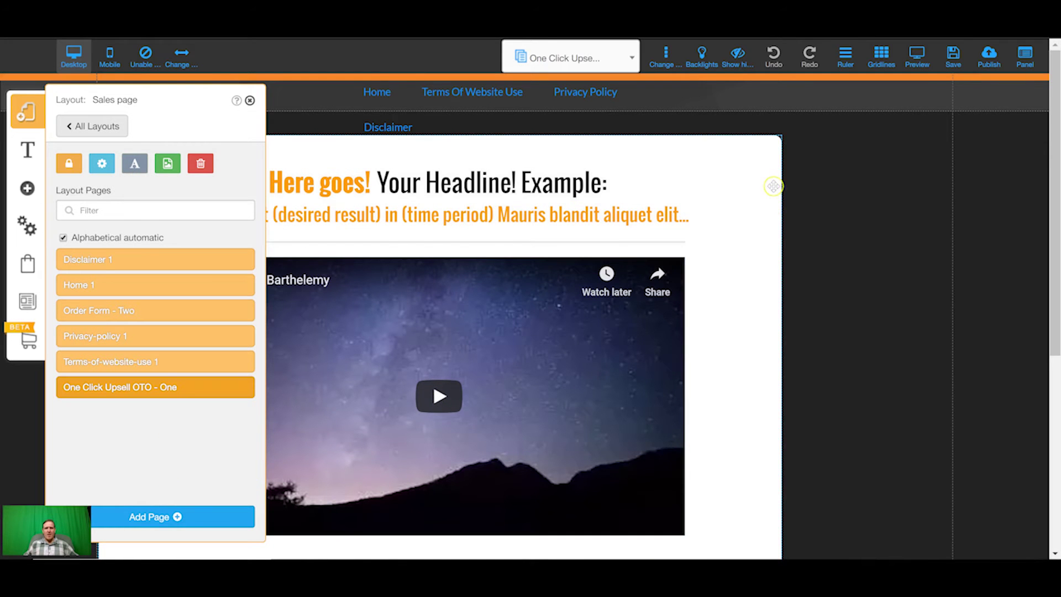
Centre the upsell page's white content box horizontally on the page
right_click(520, 320)
click(518, 322)
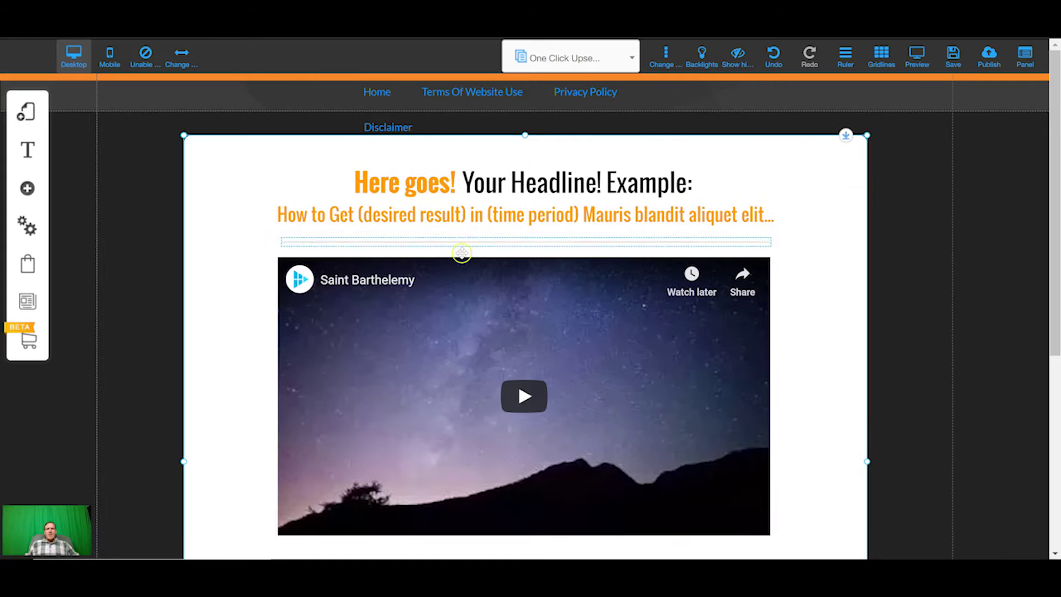
Widen the header navigation menu so that the Disclaimer link fits on the same line as the other links
click(524, 103)
drag(672, 100, 818, 102)
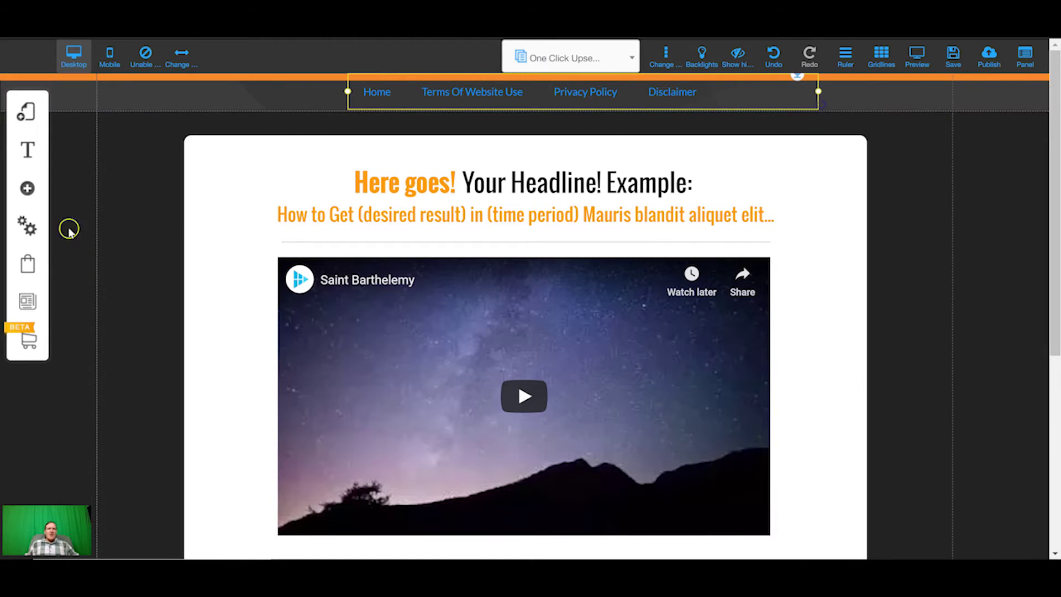
Duplicate the "One Click Upsell OTO - One" page in the Sales page layout
click(26, 112)
click(243, 170)
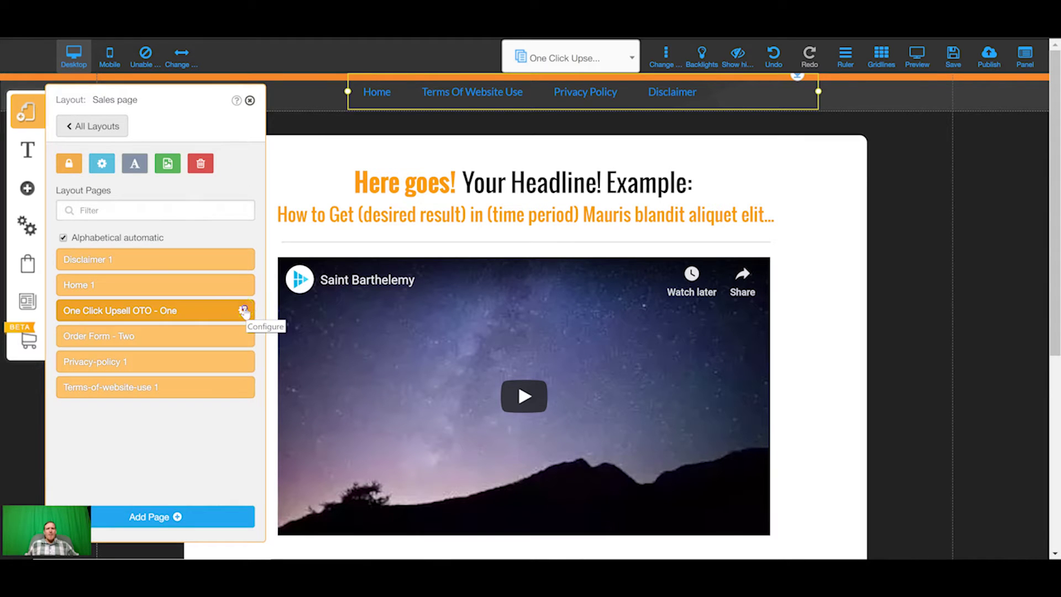
click(244, 311)
click(98, 166)
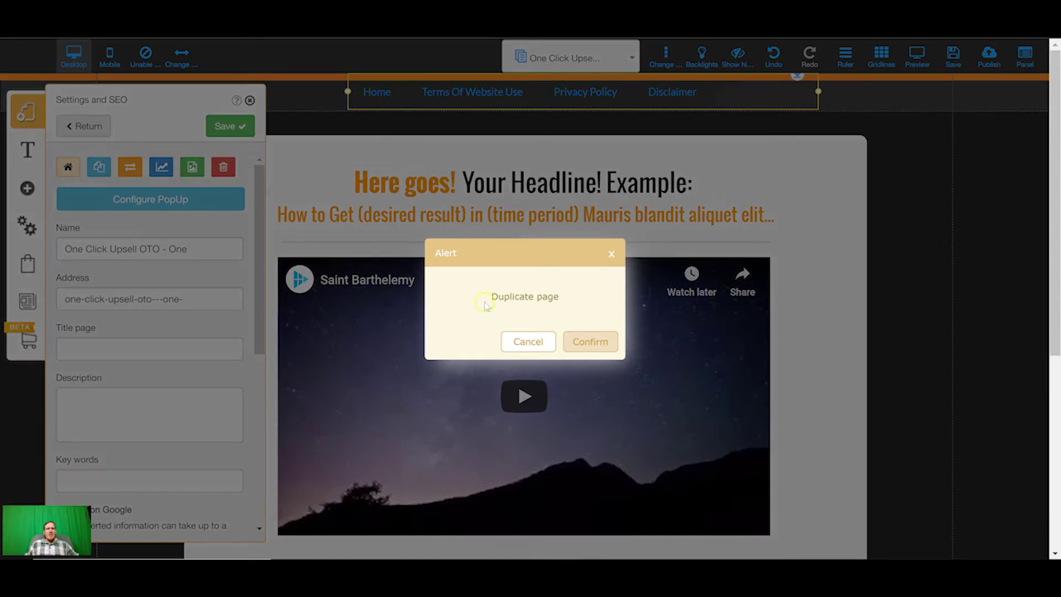
click(586, 341)
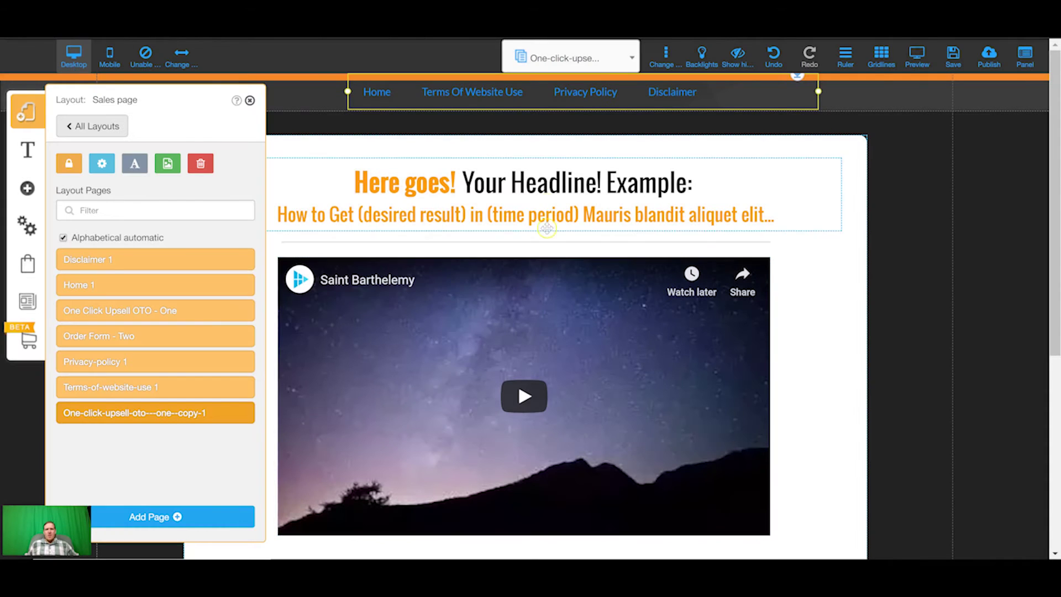
Rename the duplicated upsell page as "Downsell" and save its settings
click(244, 413)
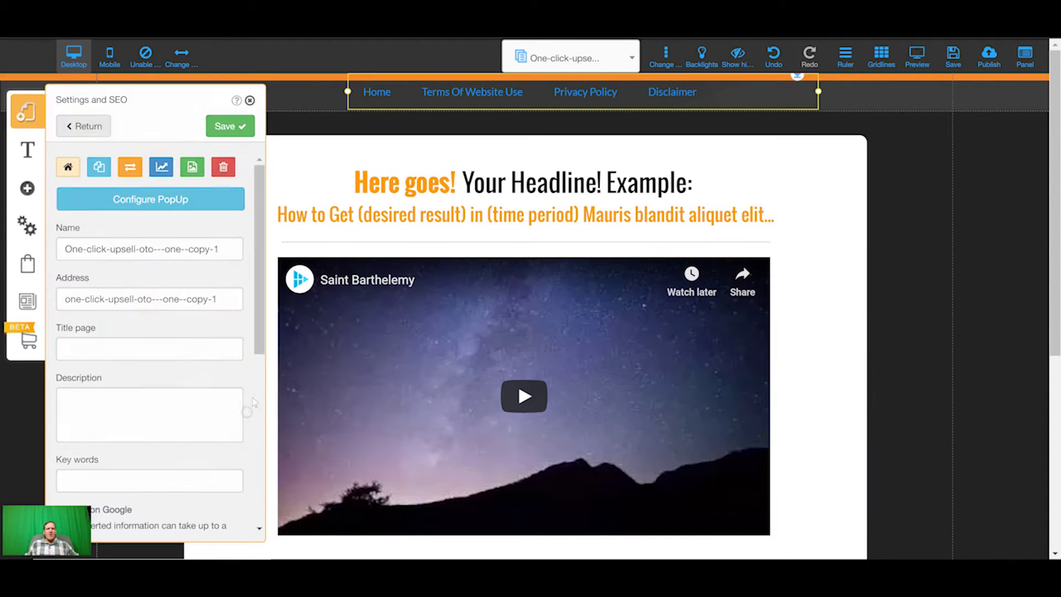
triple_click(230, 252)
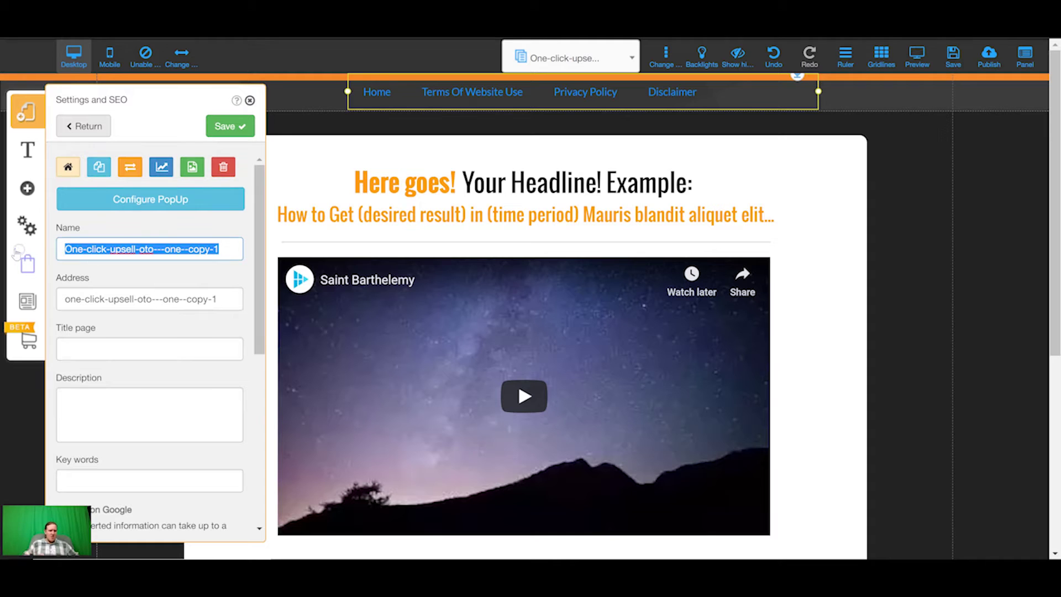
text(Downsell)
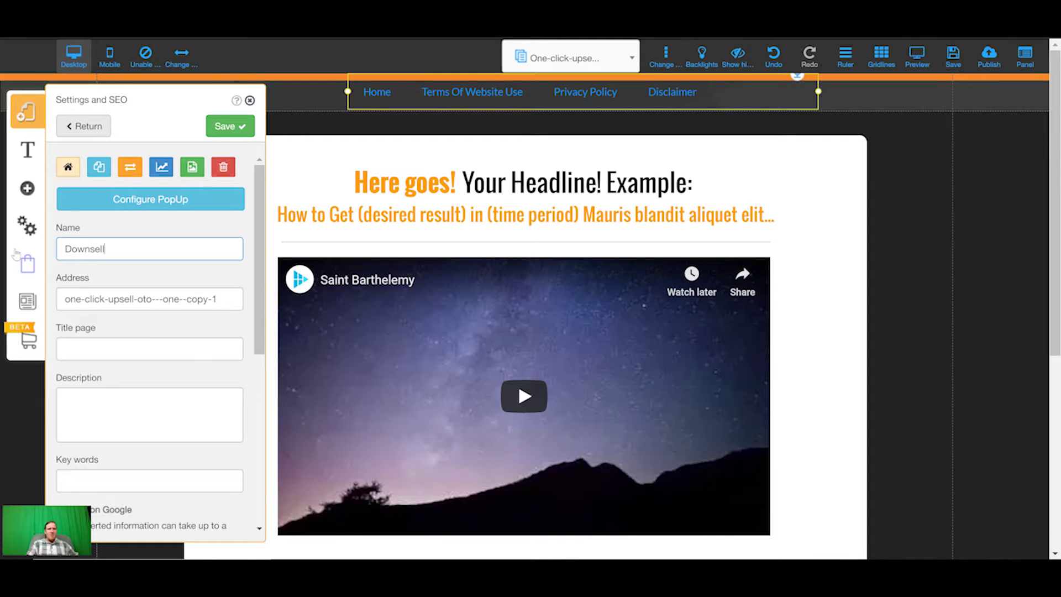
click(230, 126)
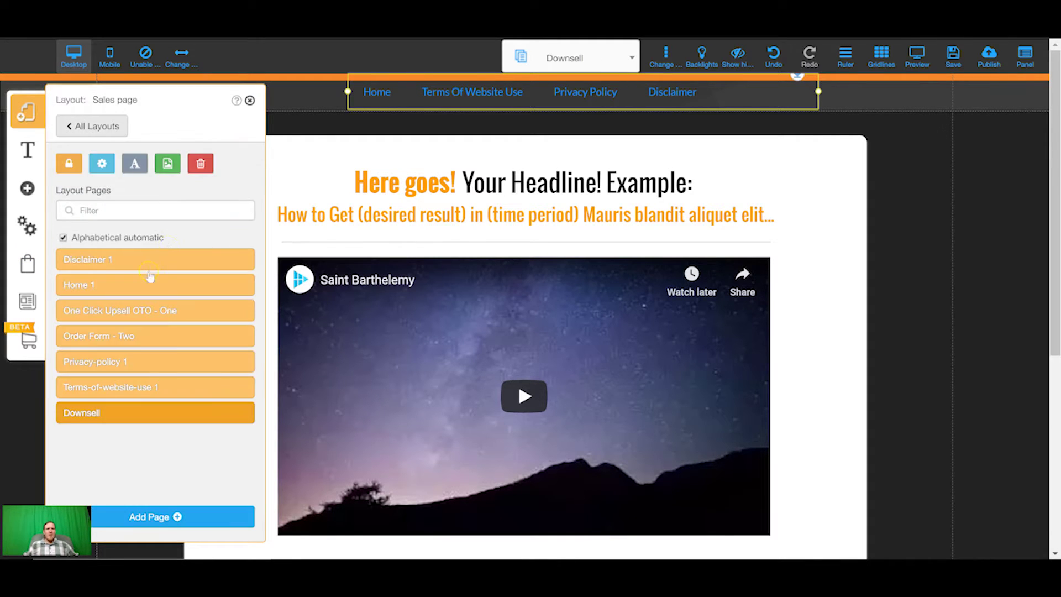
Rename the original "One Click Upsell OTO - One" page as "Upsell" and save its settings
click(241, 310)
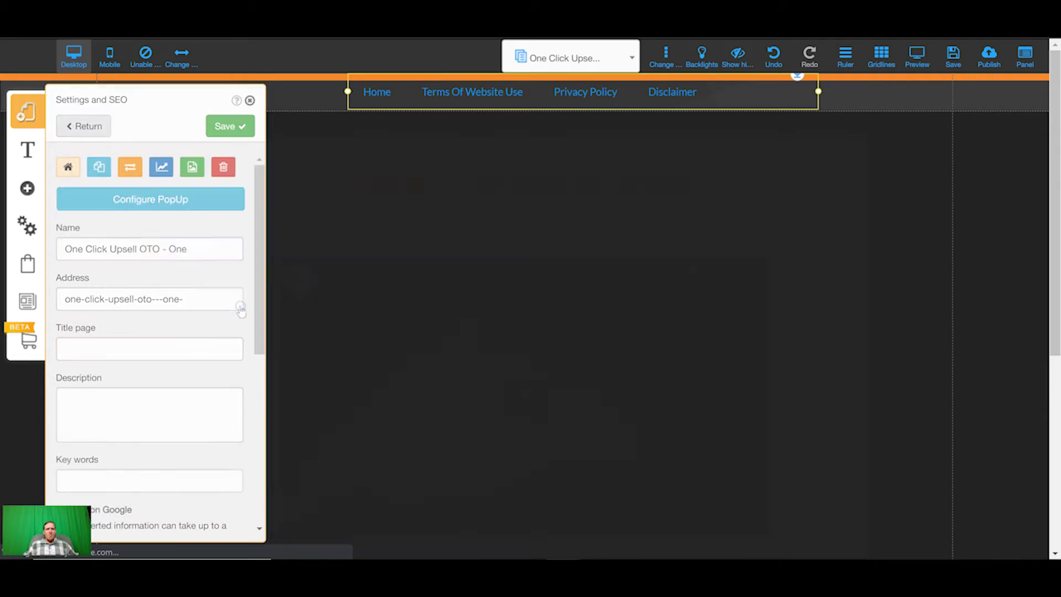
triple_click(227, 249)
text(Upsell)
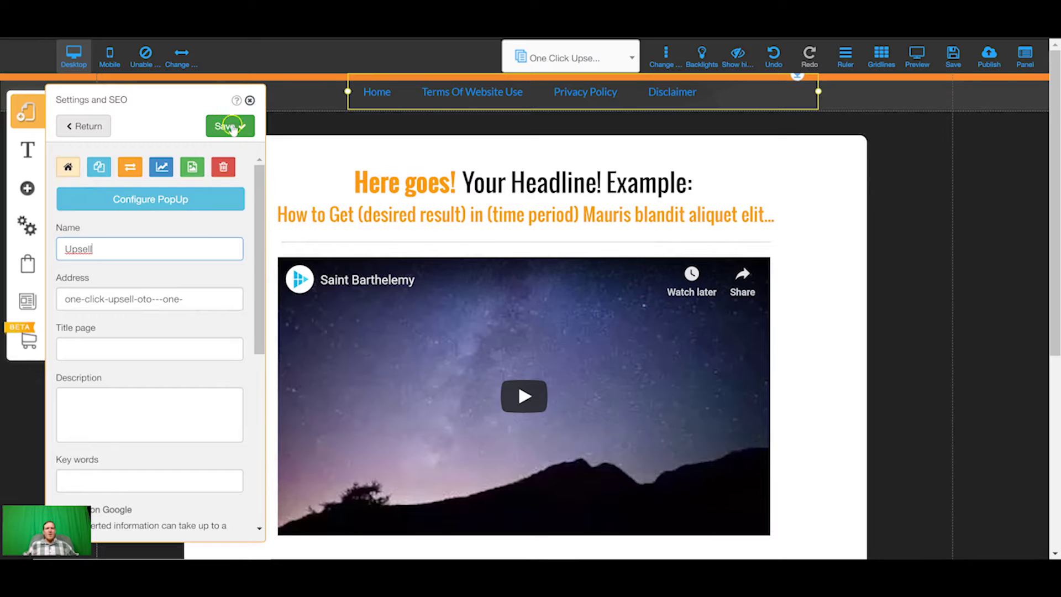
click(232, 127)
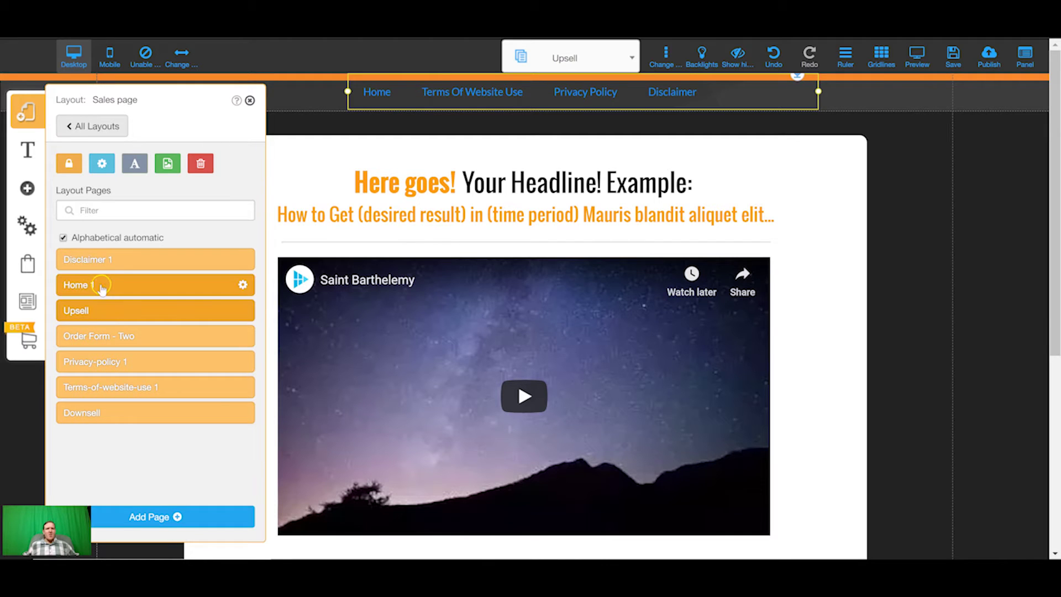
Add the "thank-you-download-flat" page from the Sales category to the Sales page layout
click(159, 517)
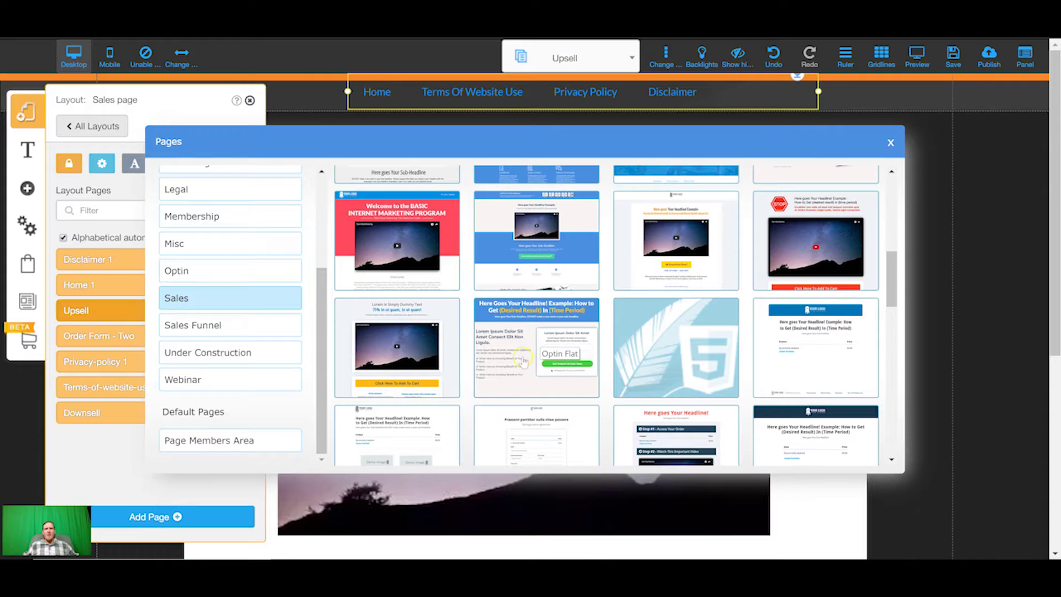
scroll(522, 362, down, 5)
click(684, 255)
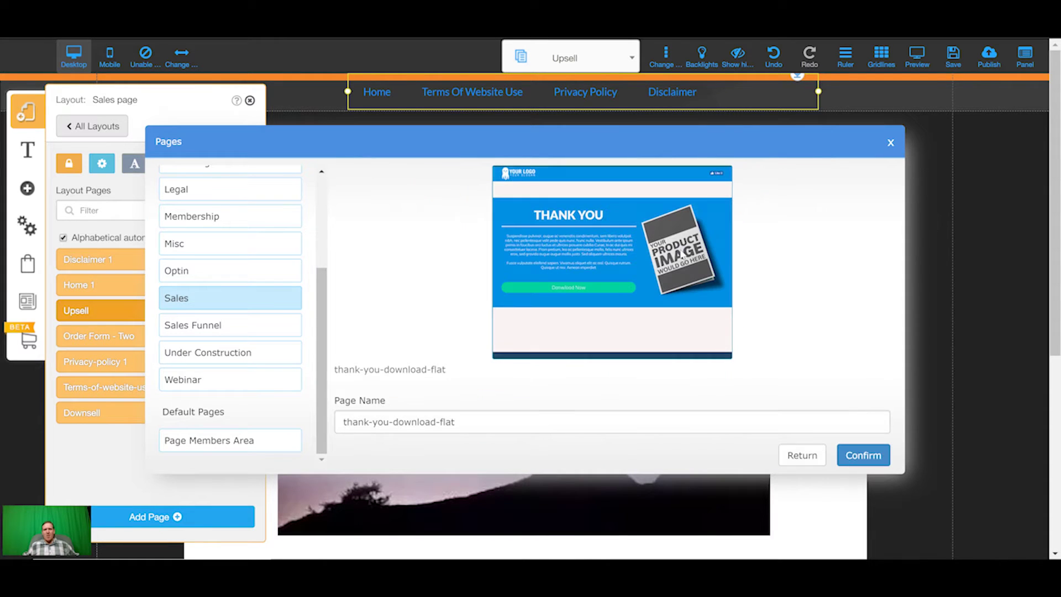
click(878, 454)
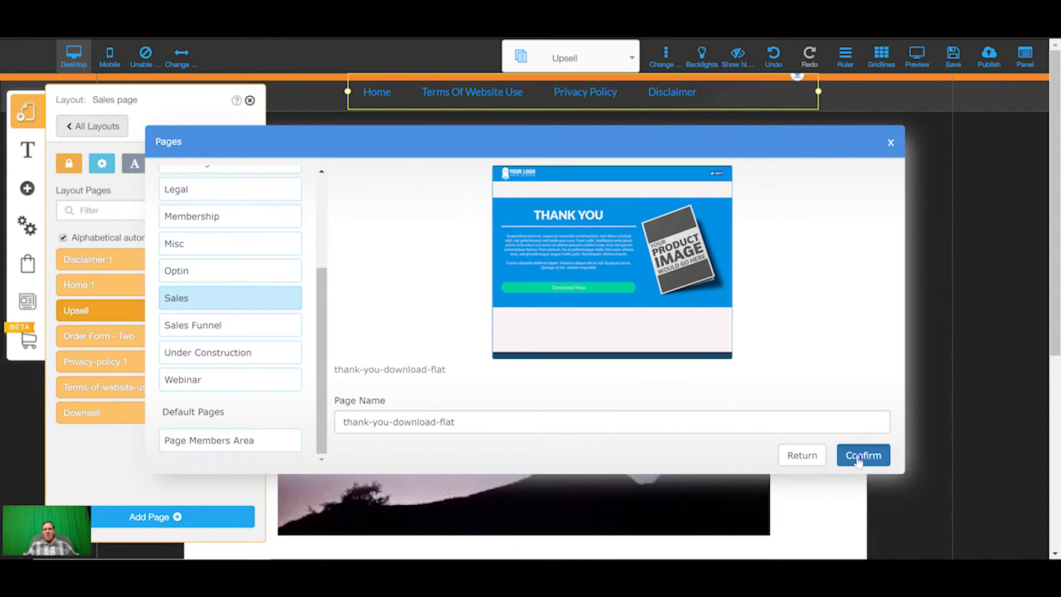
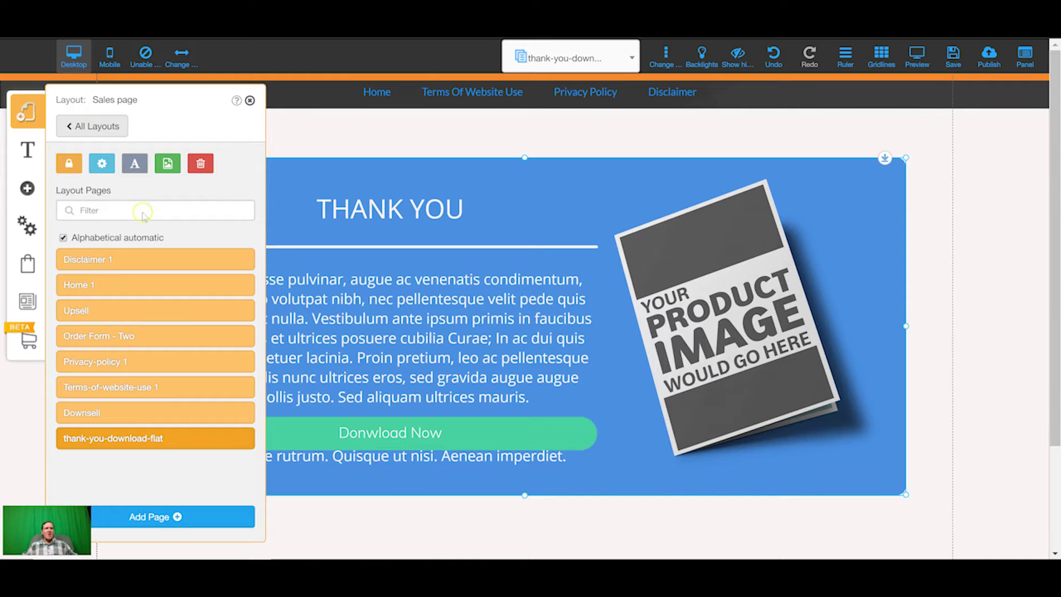
Open the restricted area settings of the "Membership Area | 01" layout and name the area "restricted"
click(28, 112)
click(27, 113)
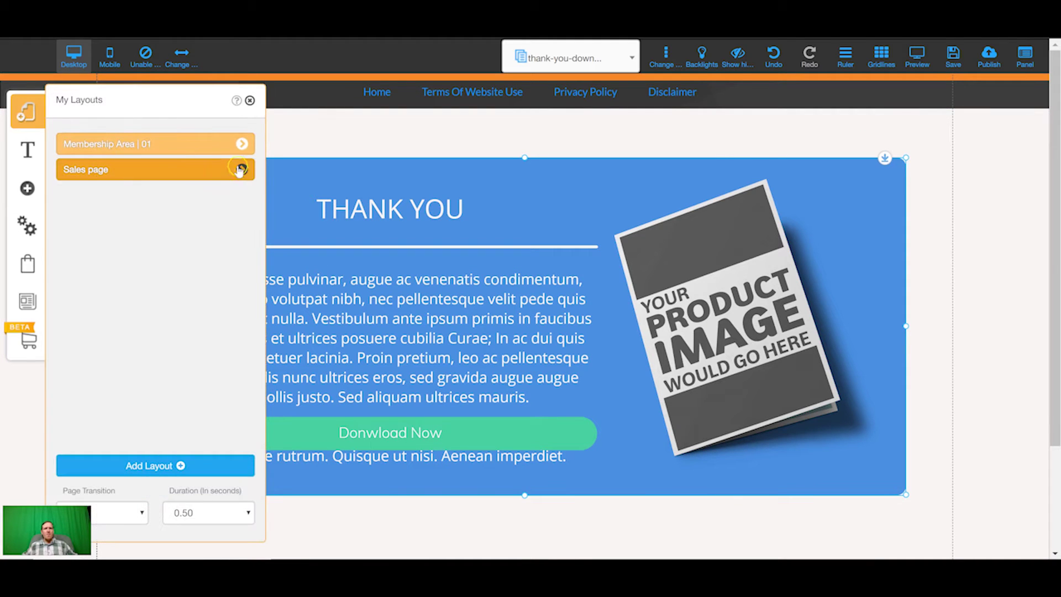
click(242, 144)
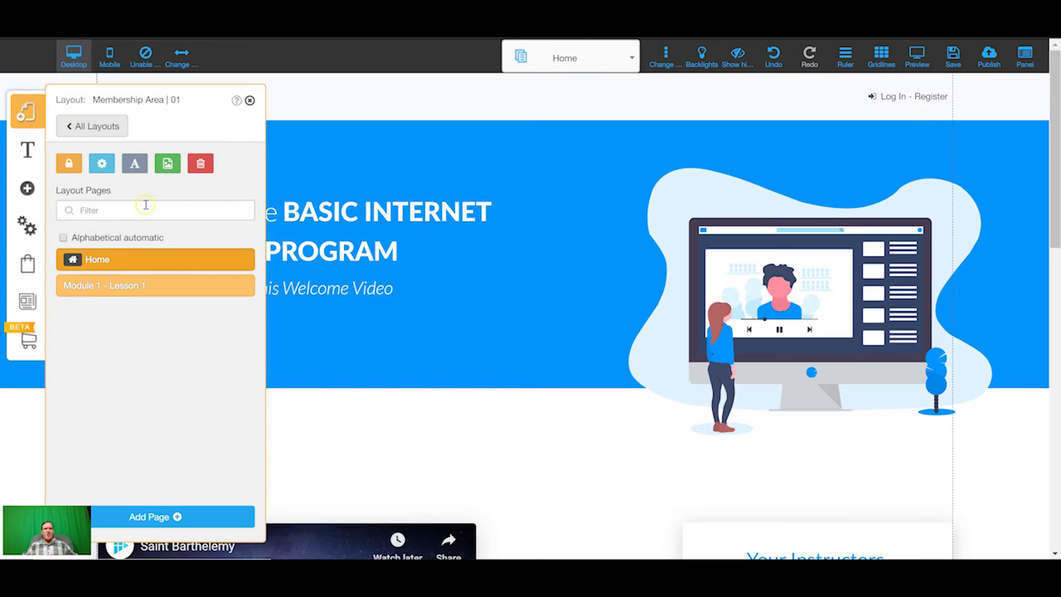
click(75, 166)
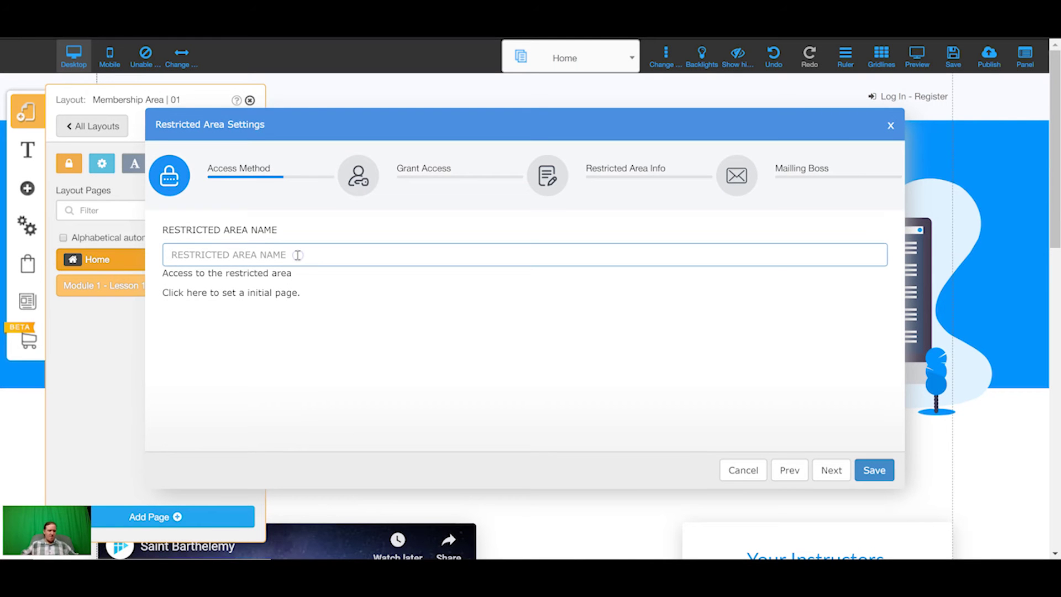
text(restricted)
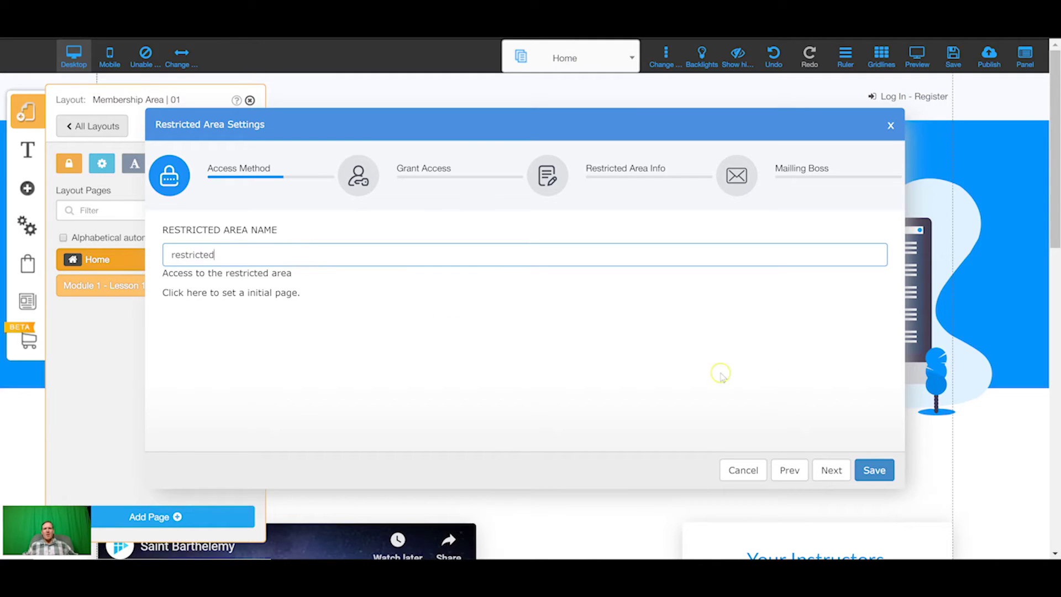
Set the Home page as the restricted area's initial page and continue to the registration method
click(197, 292)
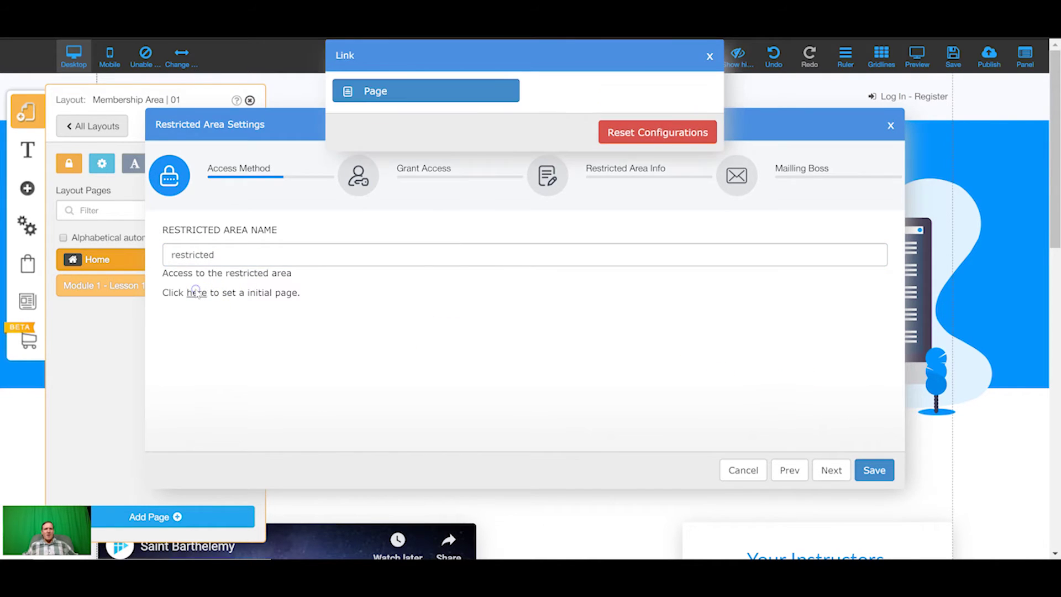
click(502, 90)
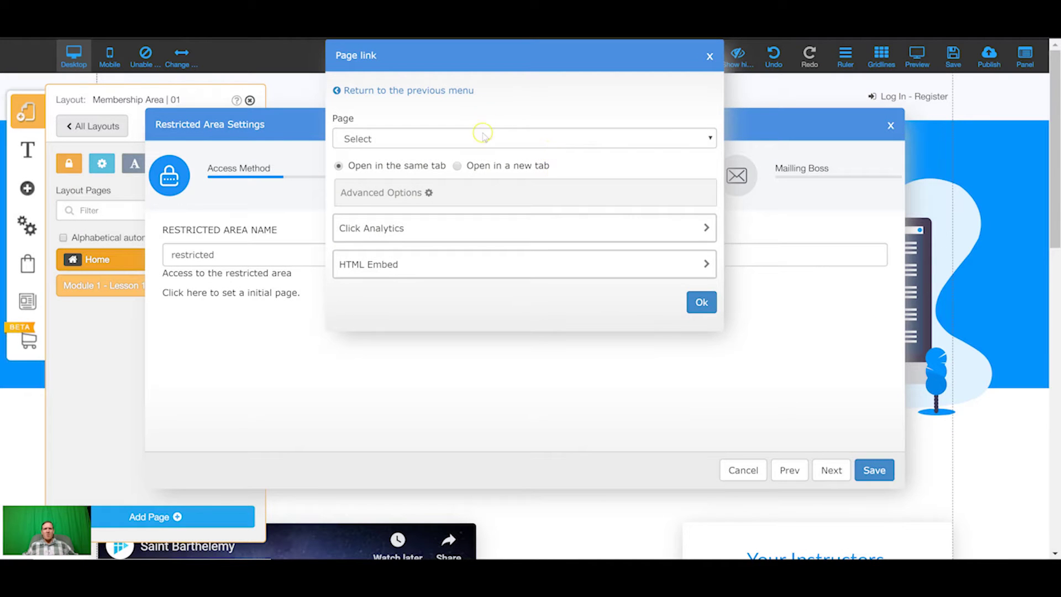
click(482, 137)
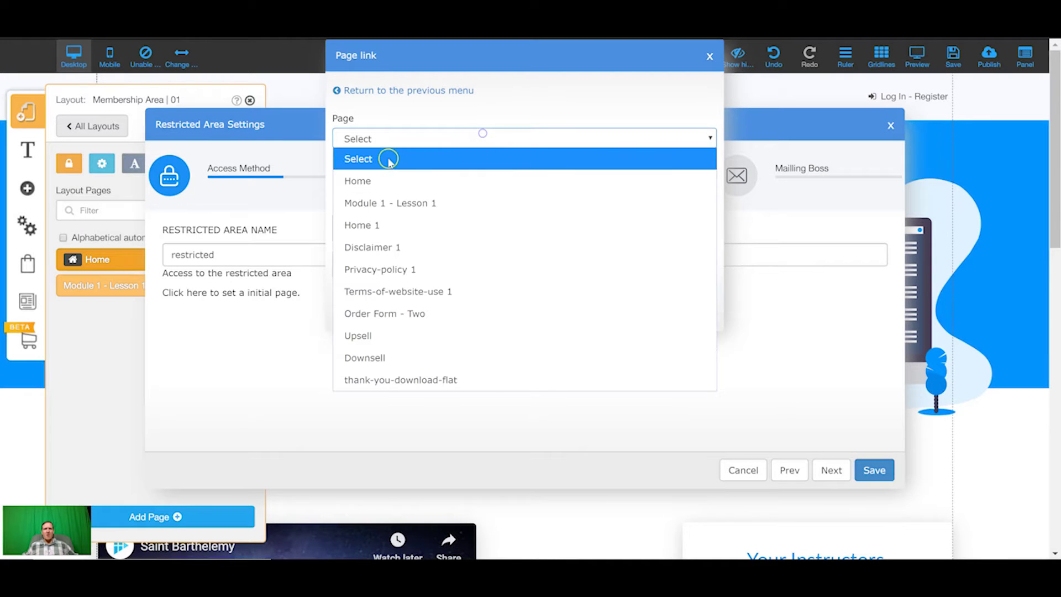
click(396, 179)
click(695, 302)
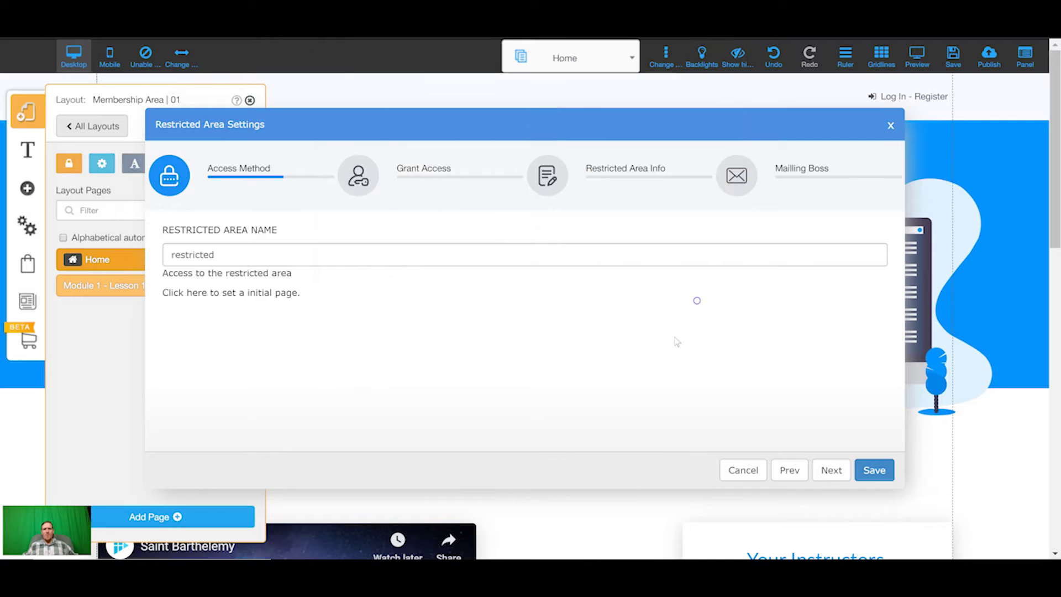
click(834, 471)
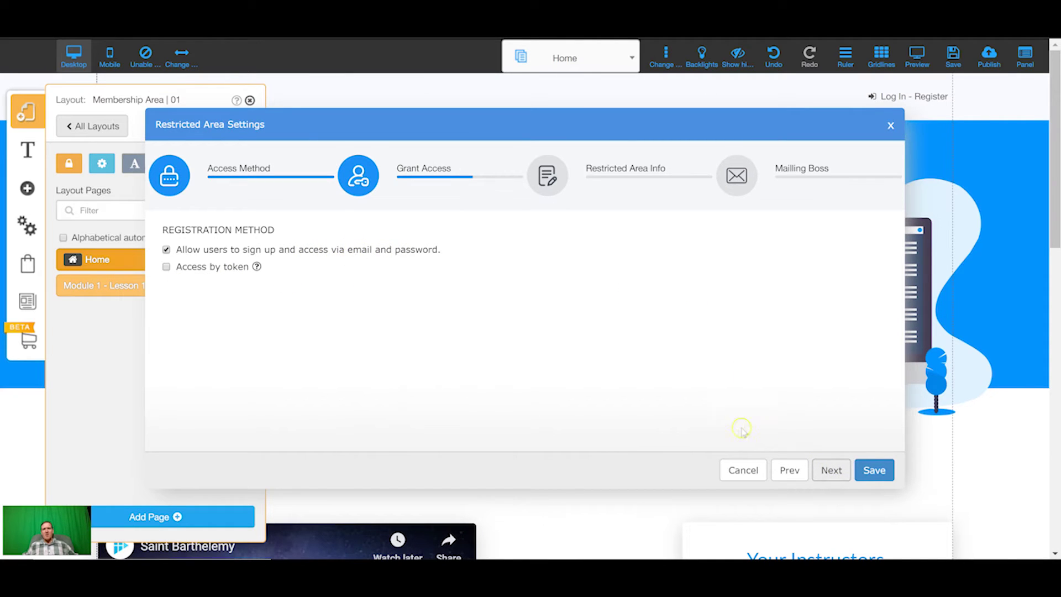
Keep email and password sign-up, grant access by Manual/Payment, and select the "E-mail Marketing" list for new subscribers
click(837, 473)
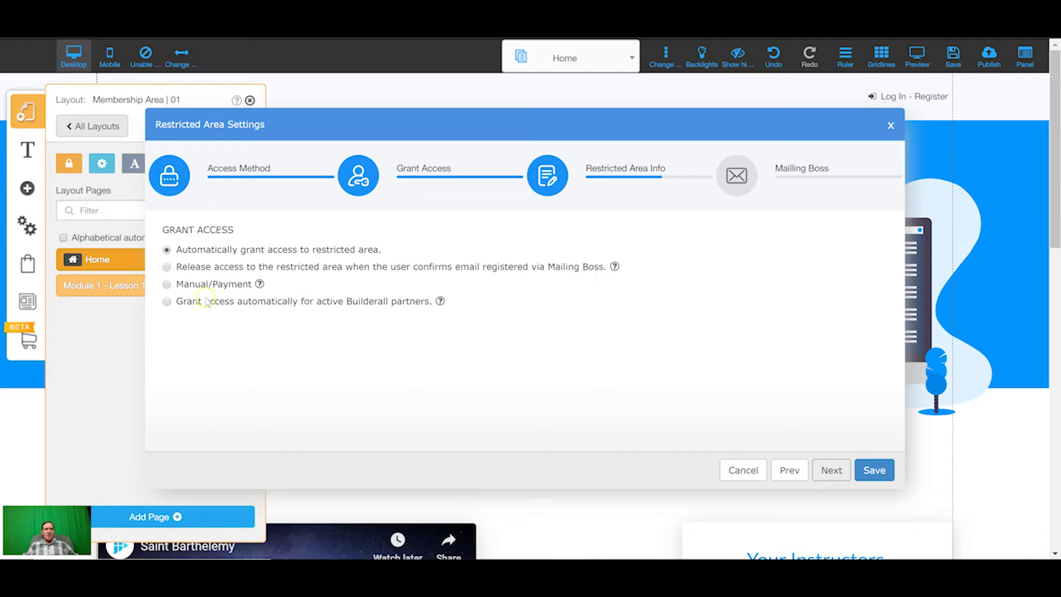
click(167, 284)
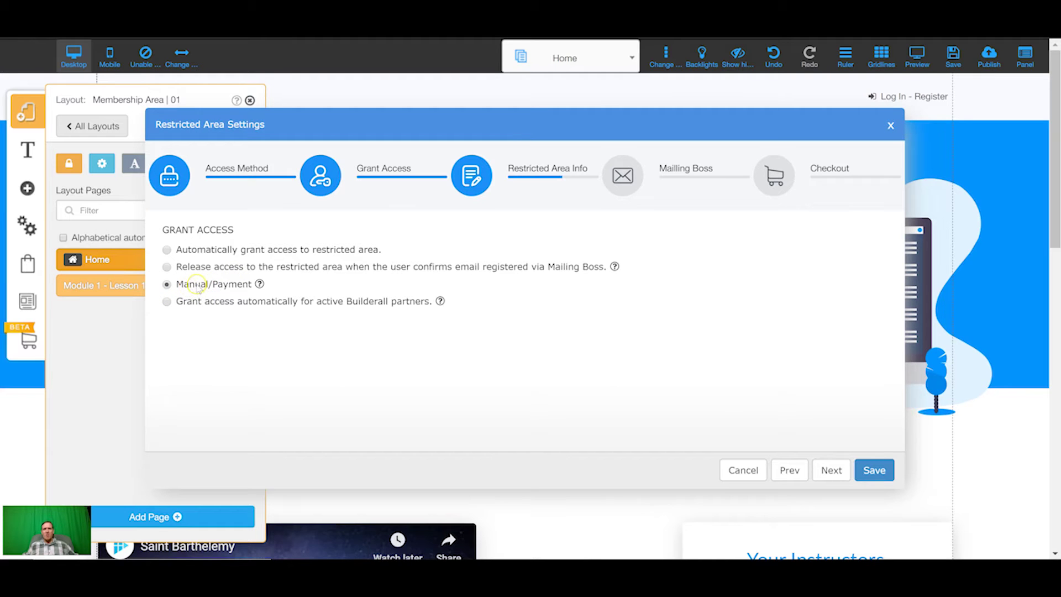
click(825, 469)
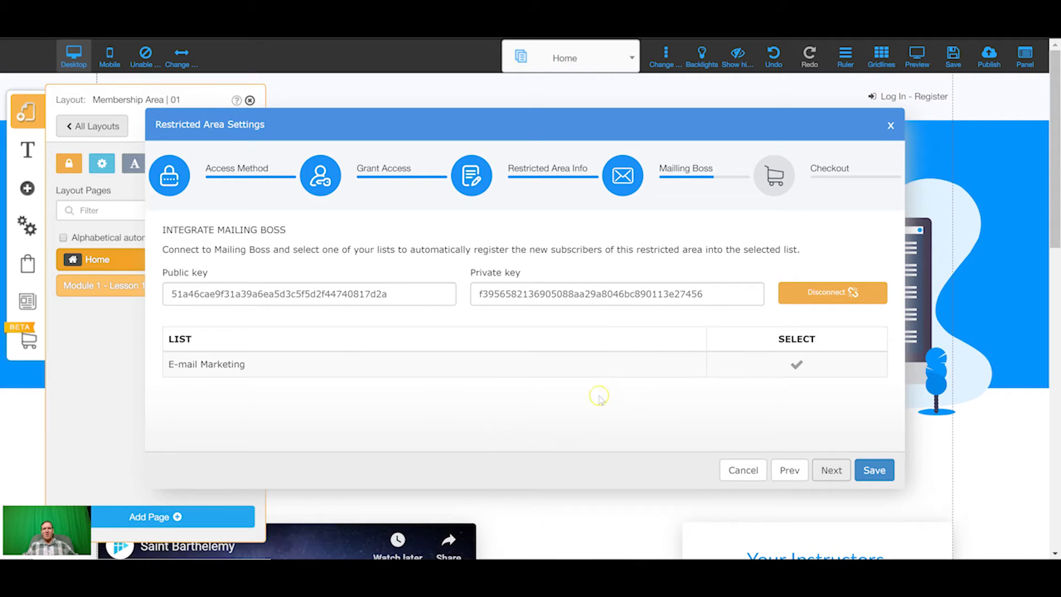
click(795, 363)
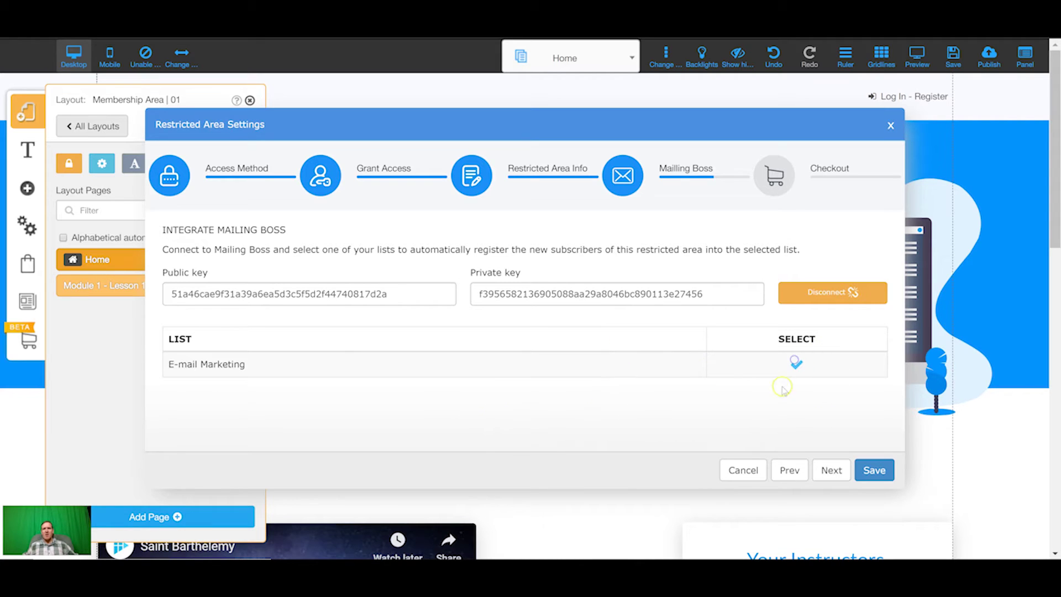
click(831, 470)
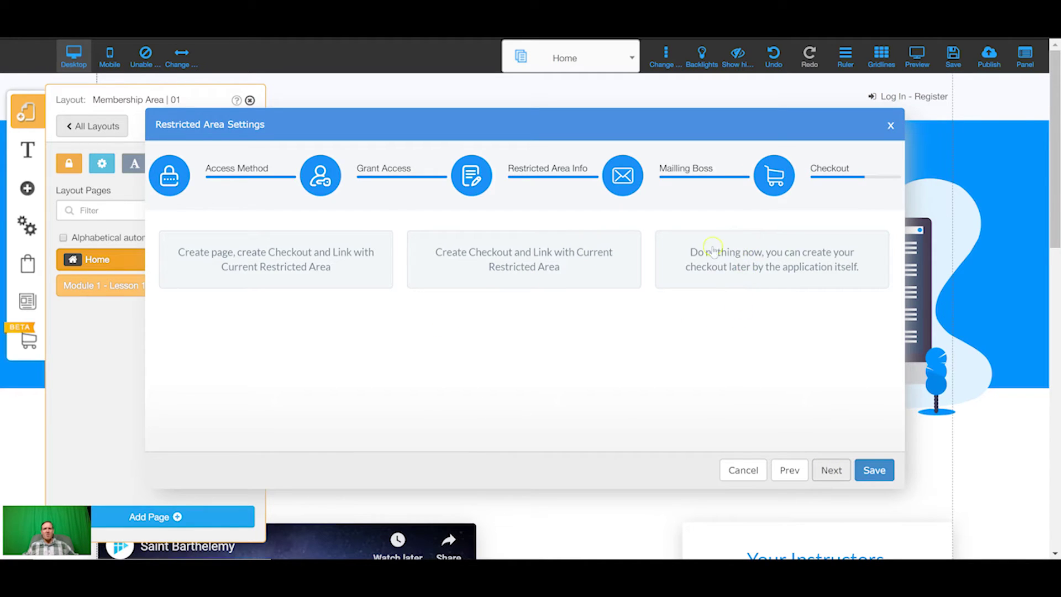
Choose to do nothing now about the checkout and save the restricted area settings
click(740, 255)
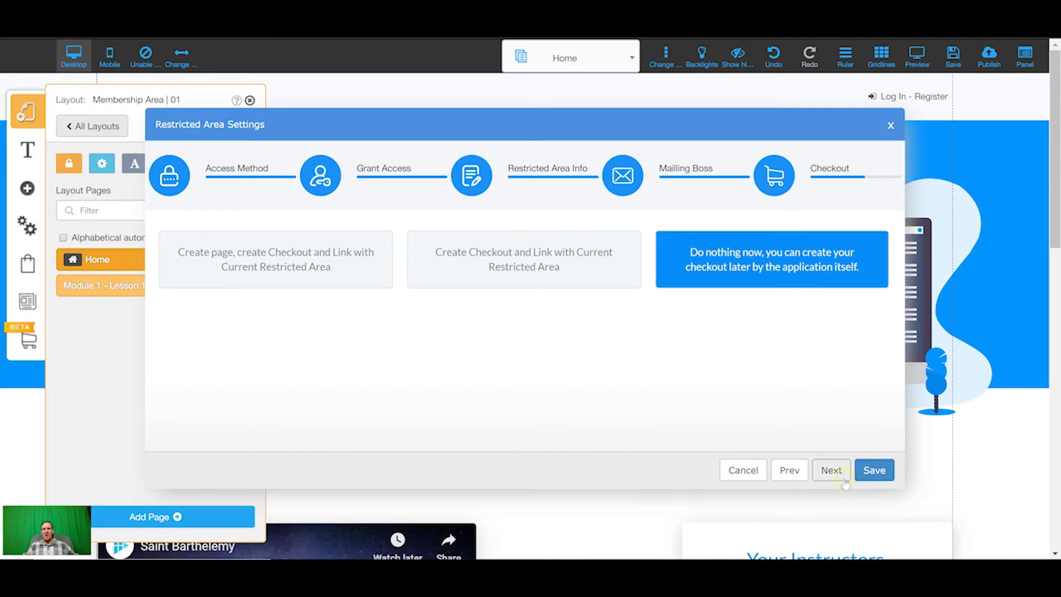
click(873, 471)
click(580, 340)
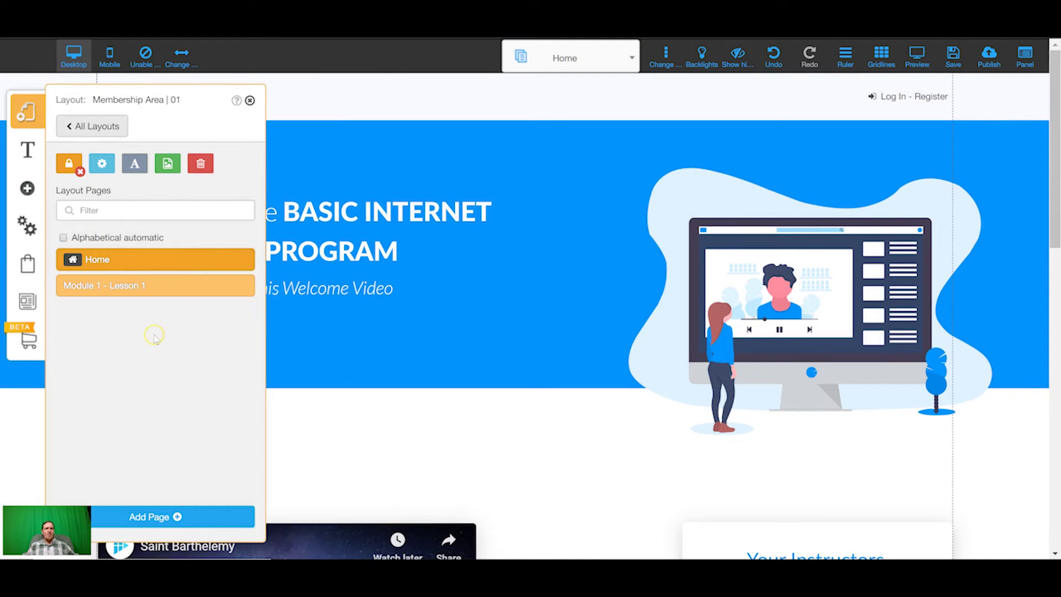
View the "Module 1 - Lesson 1" page and return to the "Home 1" page of the Sales page layout
click(145, 286)
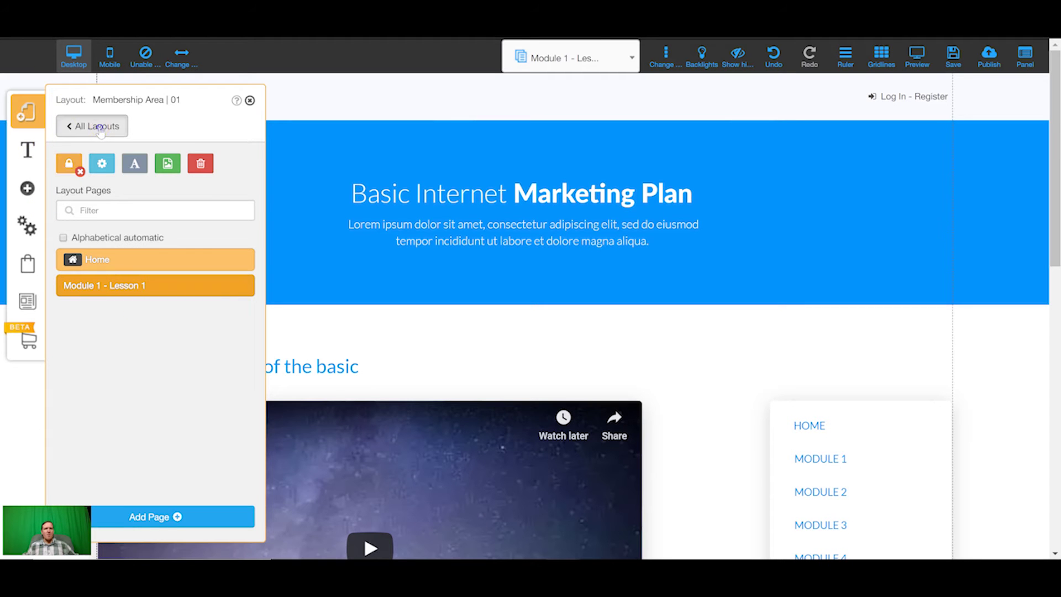
click(95, 126)
click(143, 169)
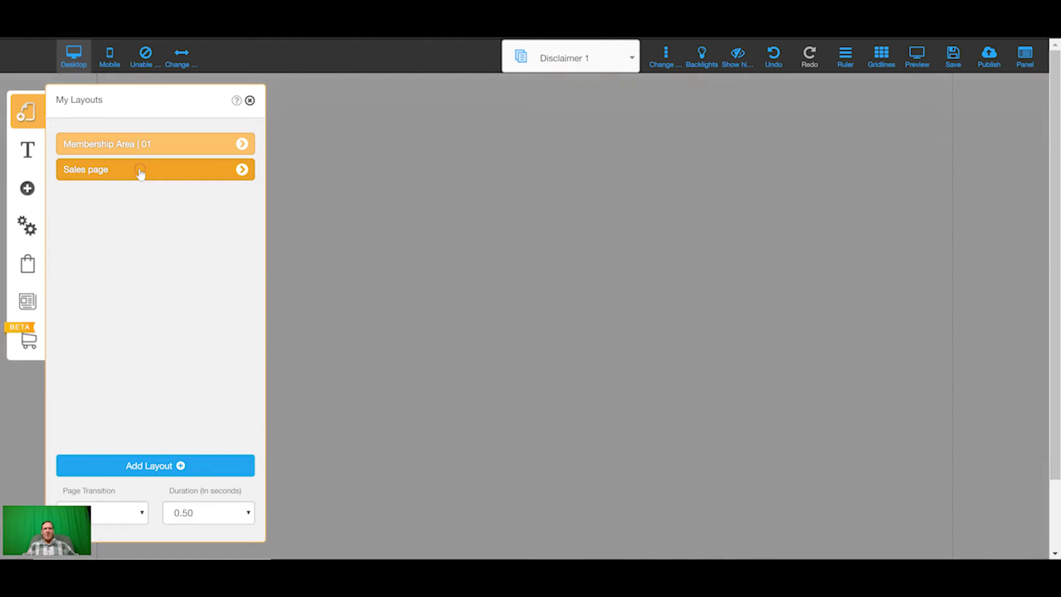
click(242, 169)
click(98, 311)
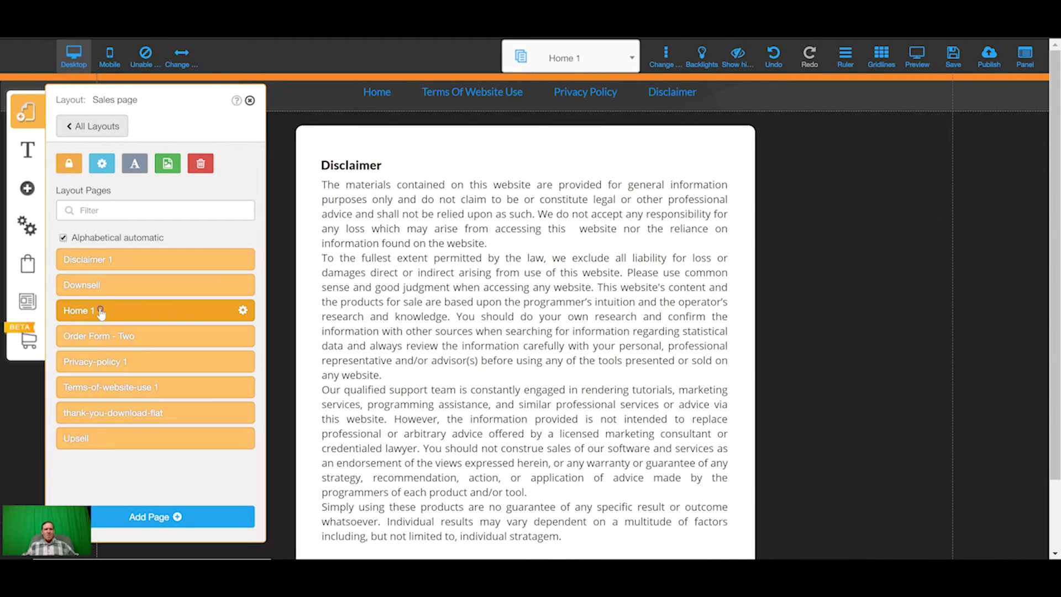
click(168, 298)
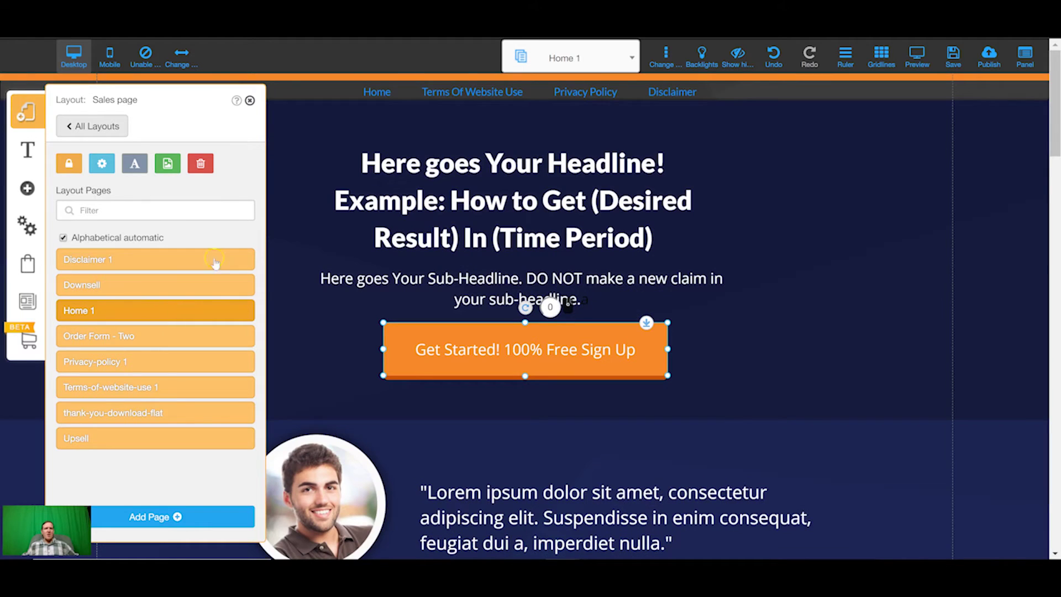
Set the "Home 1" page as the Sales page layout's home page and save its page settings
click(243, 309)
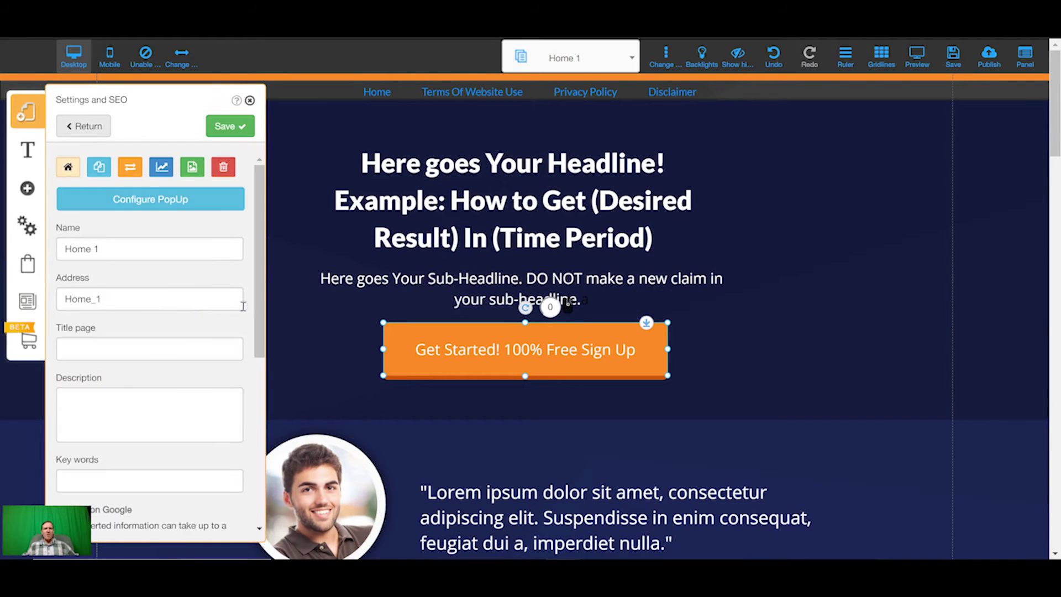
click(66, 170)
click(231, 126)
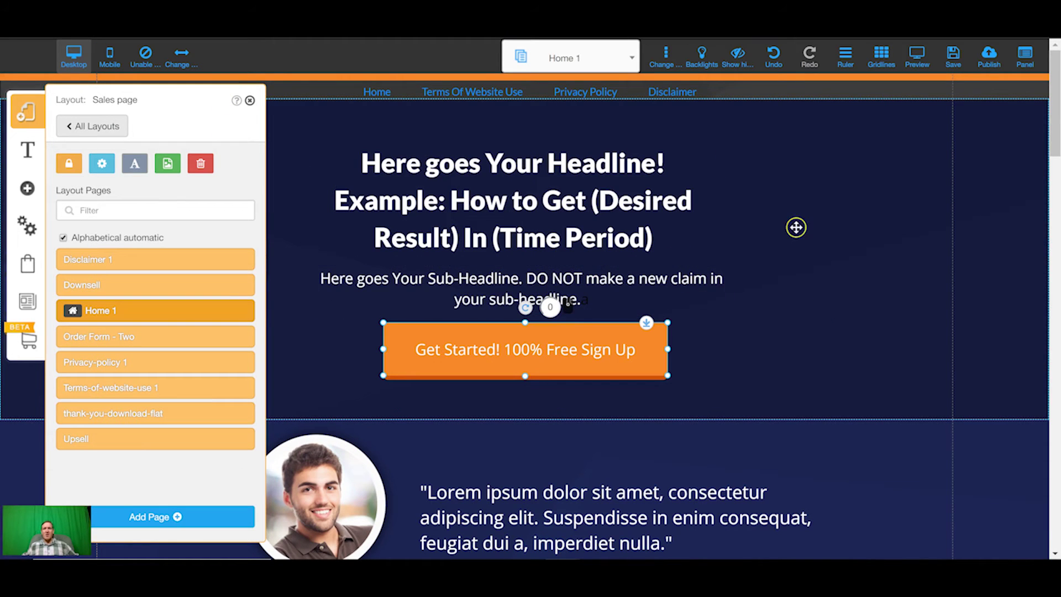
Link the "Get Started! 100% Free Sign Up" button to the "Order Form - Two" page, opening in the same tab
mouse_move(1055, 136)
mouse_down()
mouse_move(1054, 464)
mouse_move(1053, 130)
mouse_up()
click(557, 339)
right_click(591, 349)
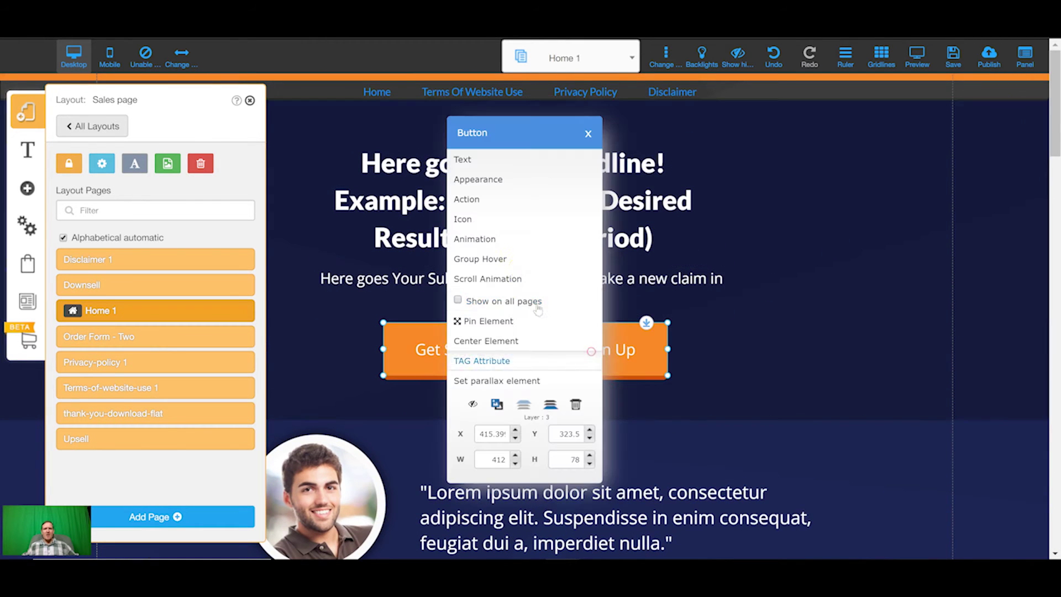
click(491, 202)
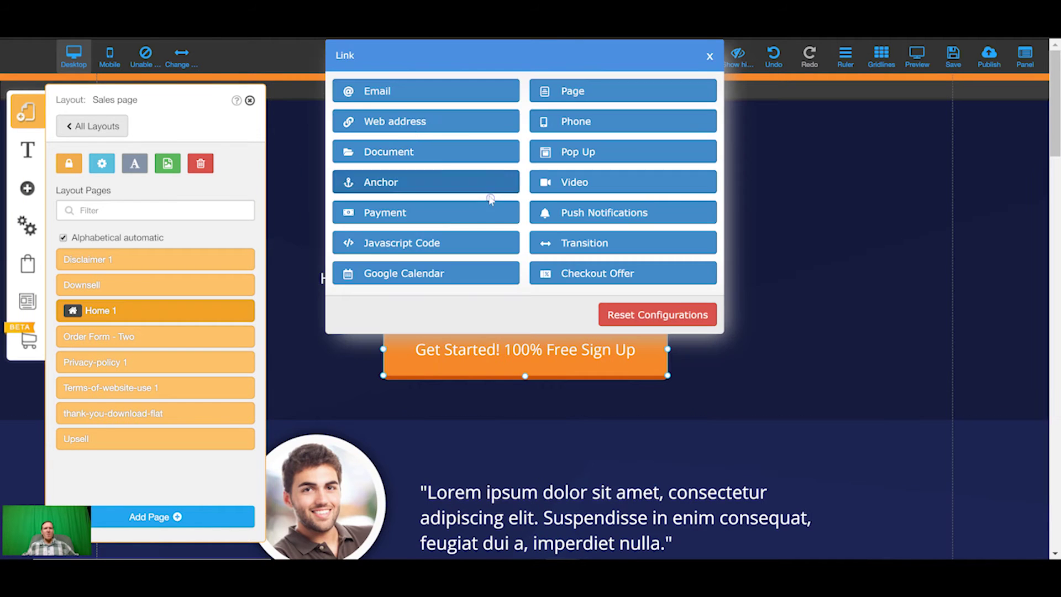
click(574, 95)
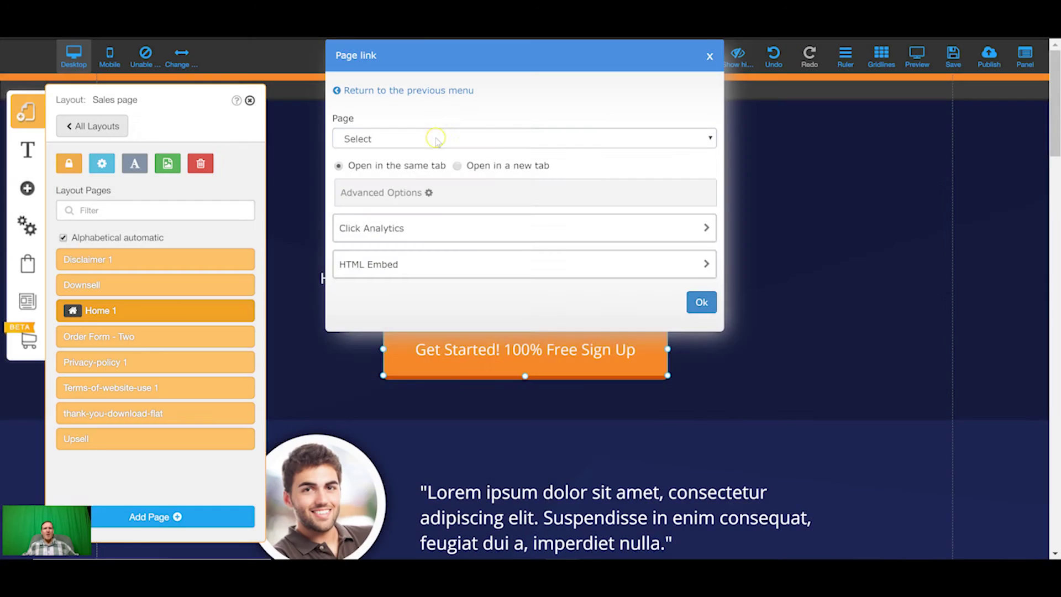
click(435, 139)
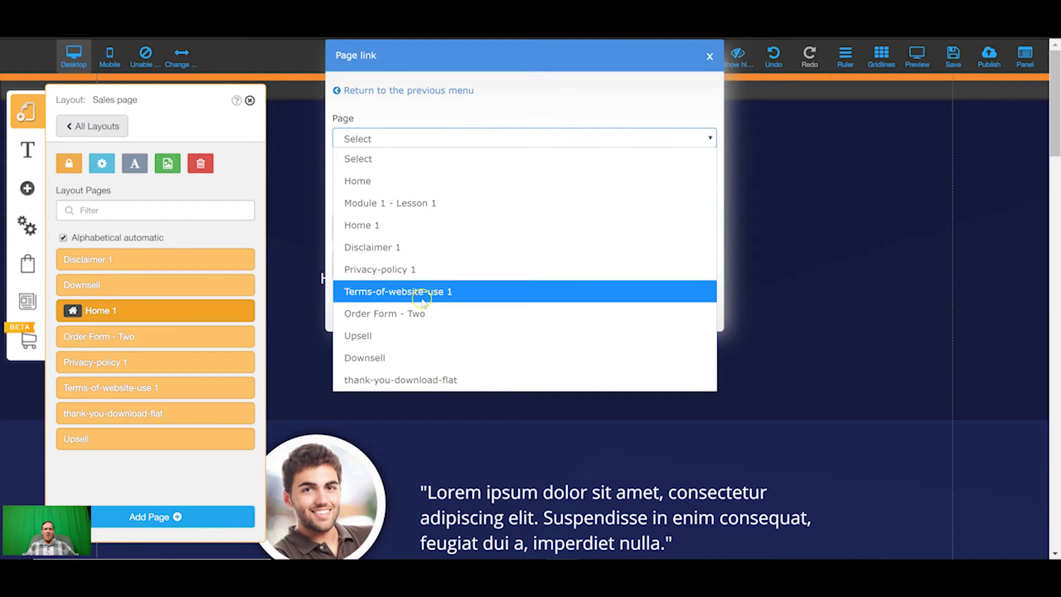
click(418, 313)
click(700, 300)
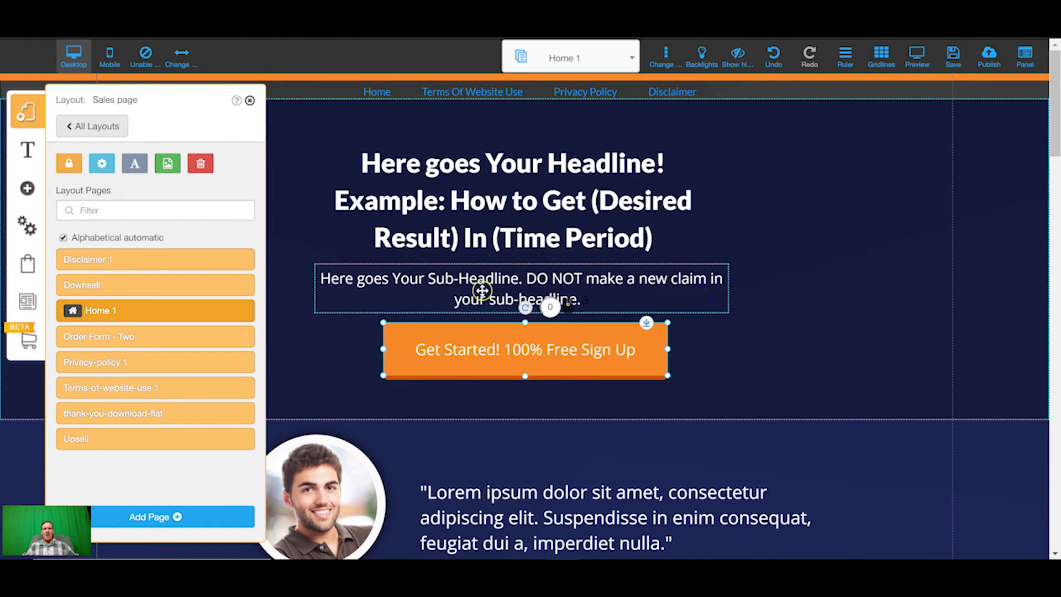
Link the "Order Premium Course Now" button near the page's end to the "Order Form - Two" page
scroll(482, 290, down, 10)
right_click(529, 291)
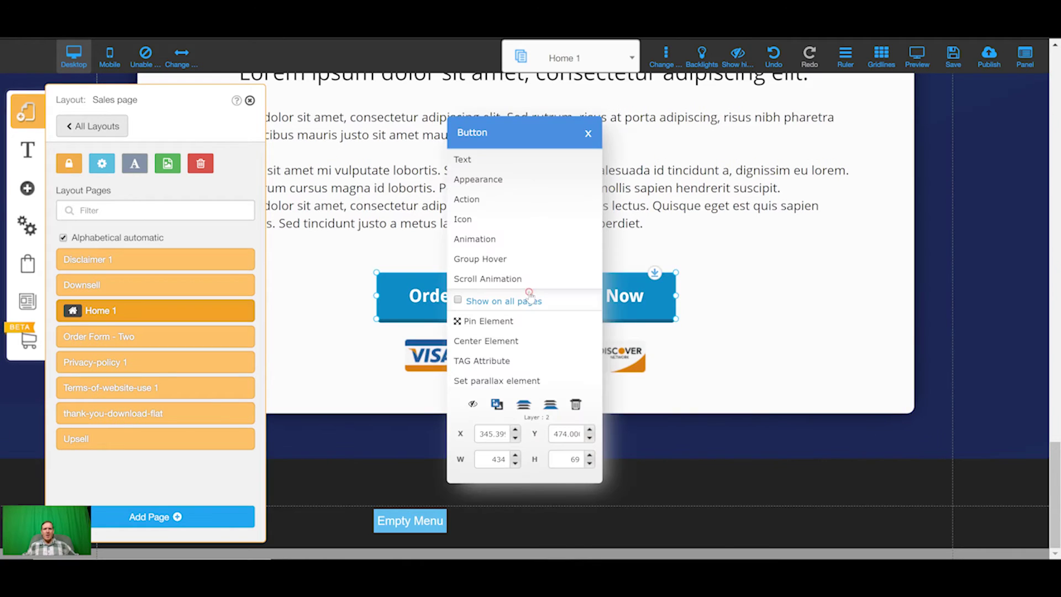
click(498, 196)
click(600, 92)
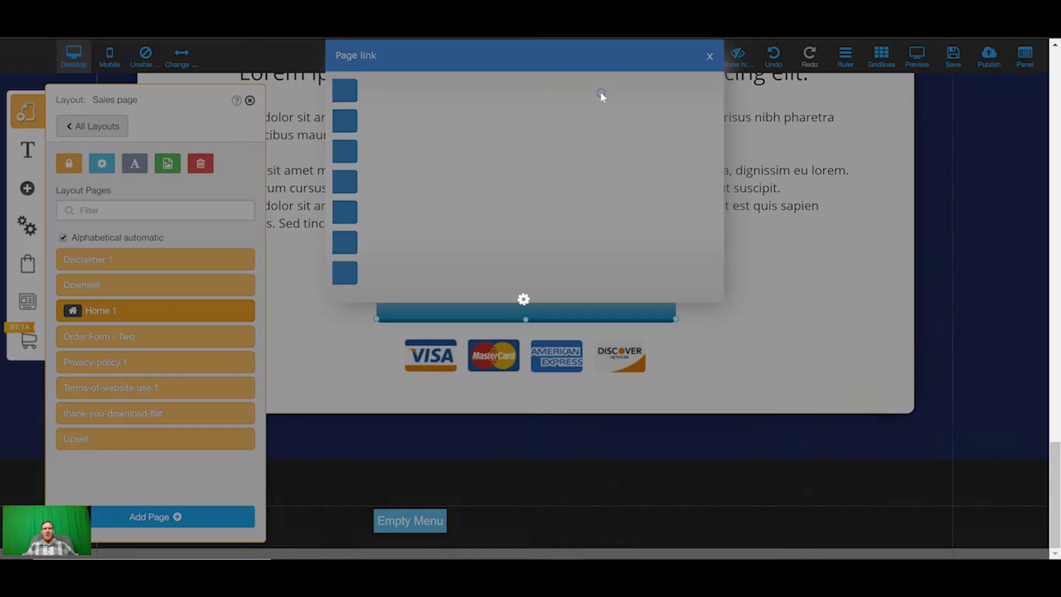
click(490, 139)
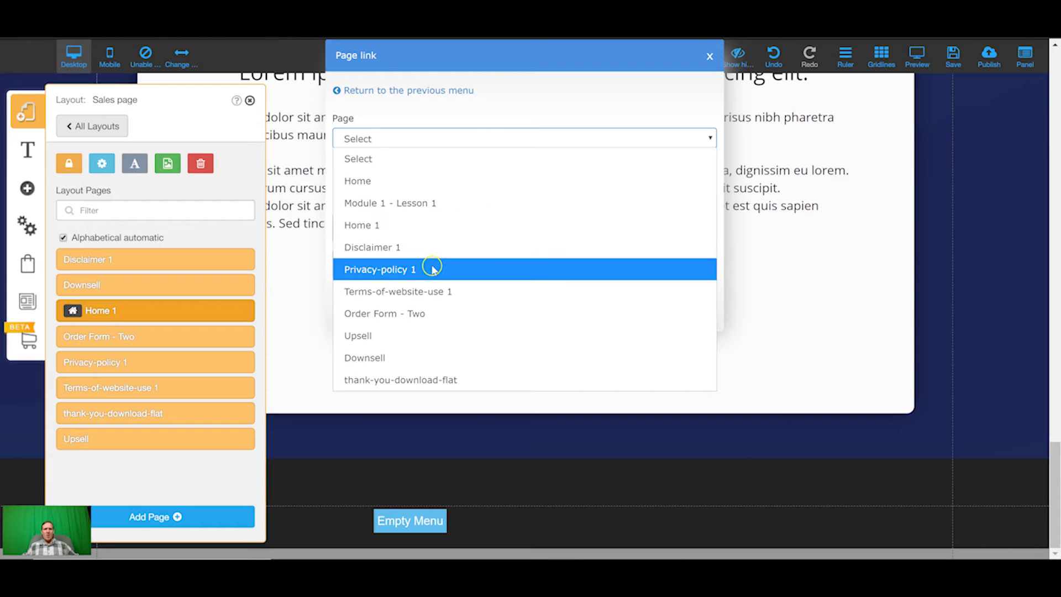
click(436, 313)
click(689, 271)
click(699, 302)
Go to the "Order Form - Two" page and open the offer settings of its existing checkout element
scroll(531, 310, up, 3)
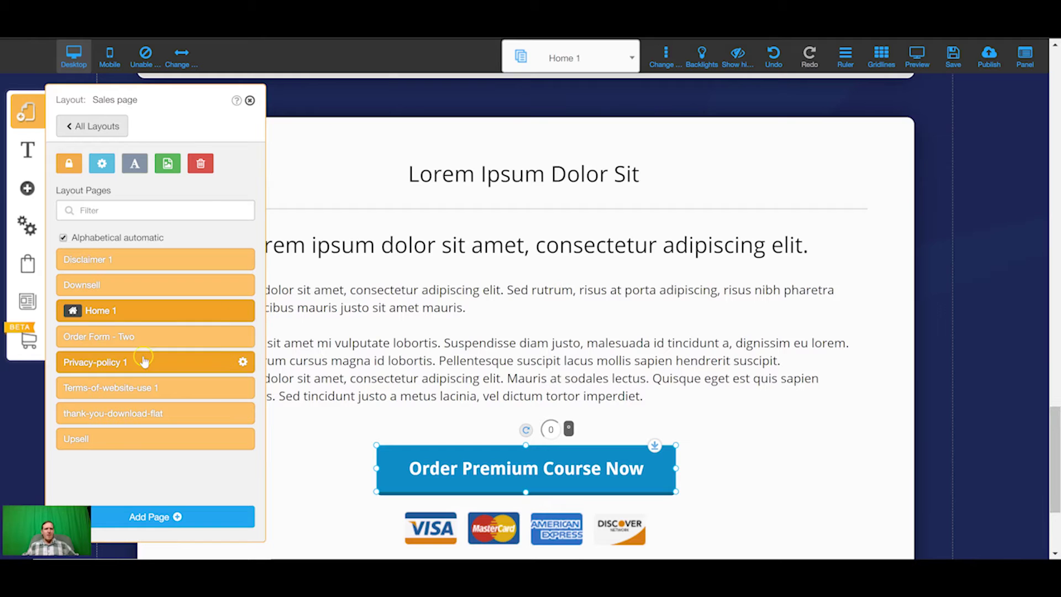
click(134, 338)
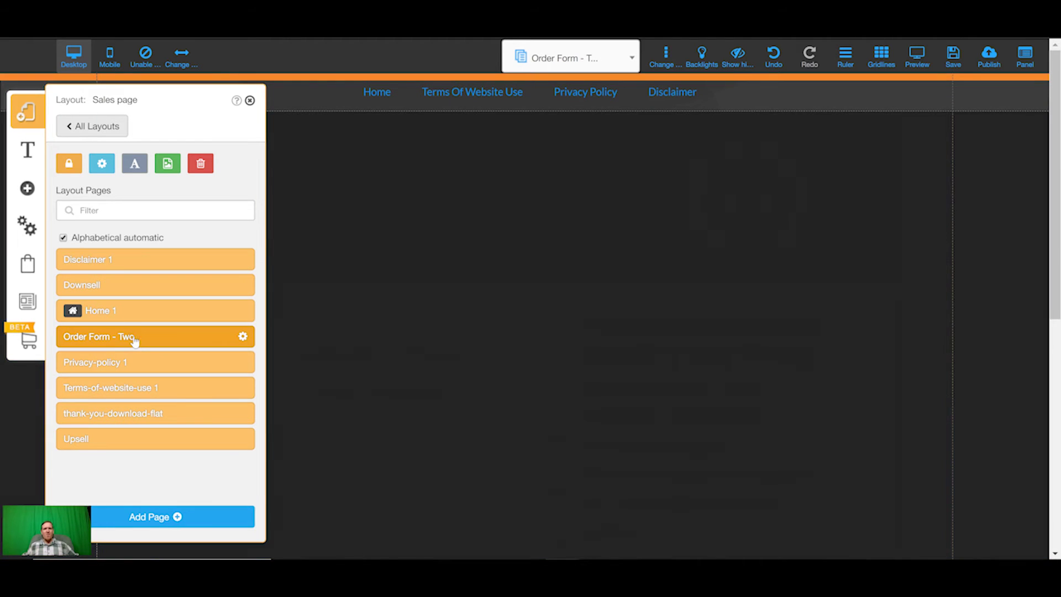
scroll(350, 362, down, 5)
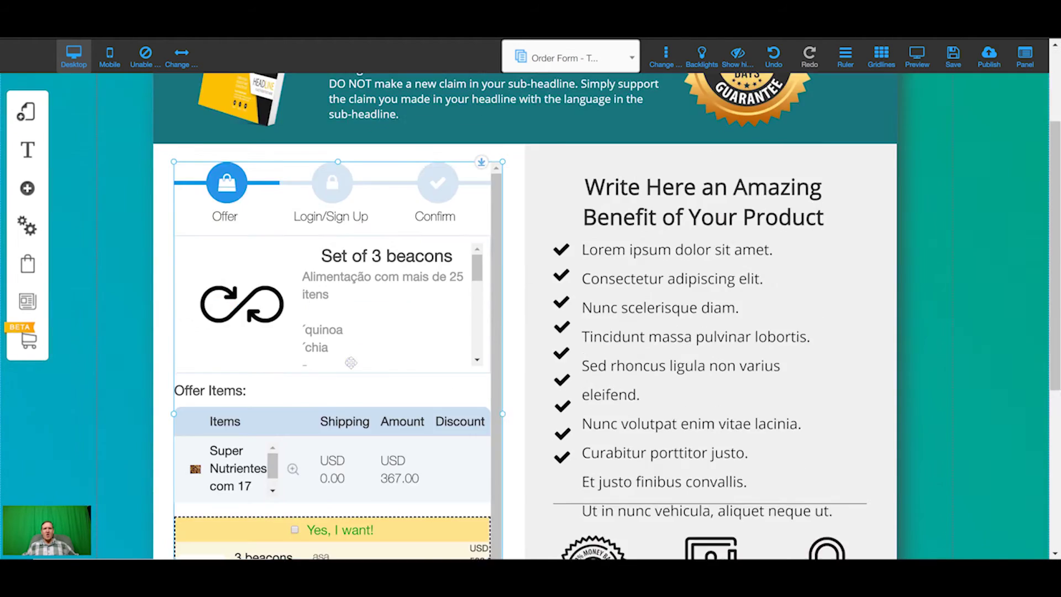
scroll(362, 441, up, 2)
click(336, 293)
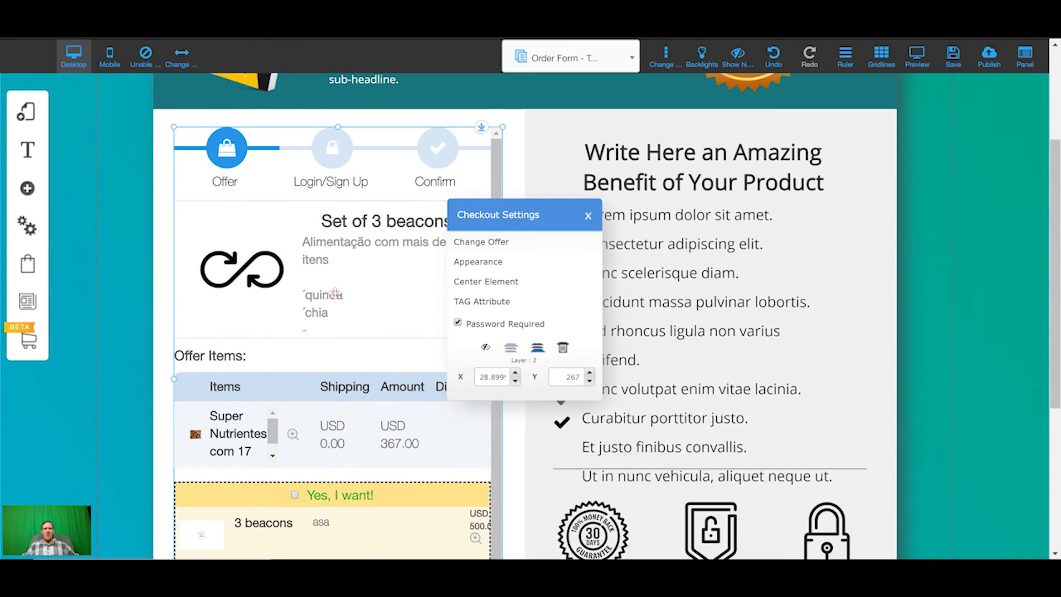
click(494, 246)
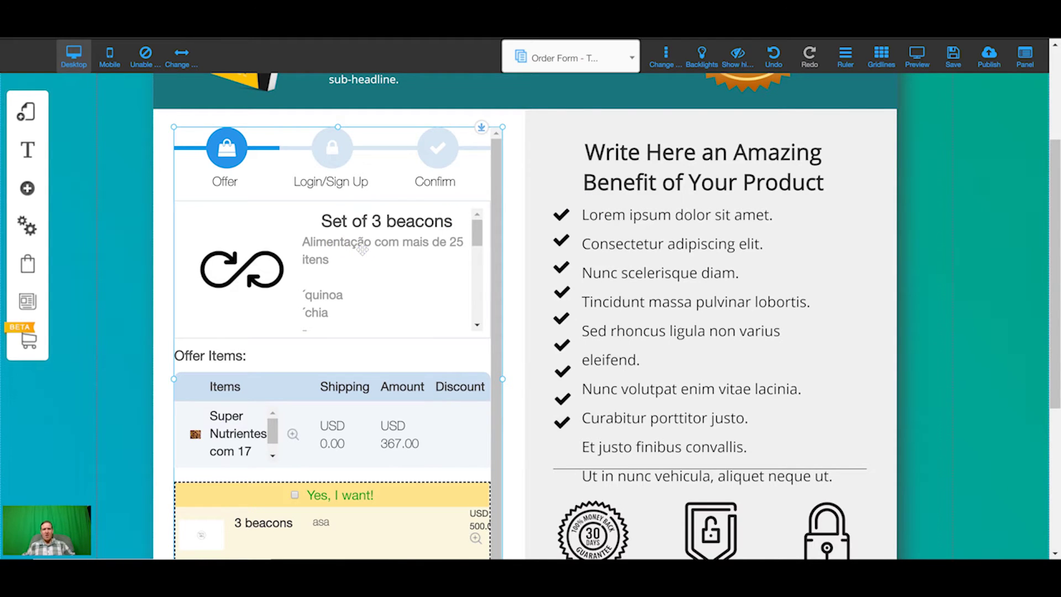
Replace the old checkout element with a two-column checkout placed in the blank area beside the product benefits
click(27, 188)
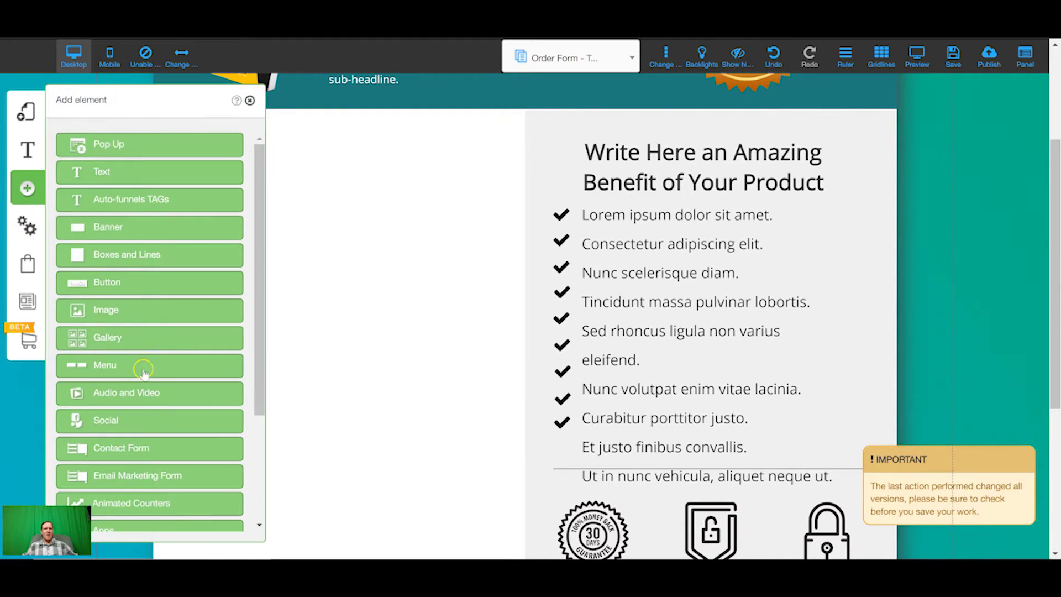
scroll(142, 373, down, 4)
click(134, 459)
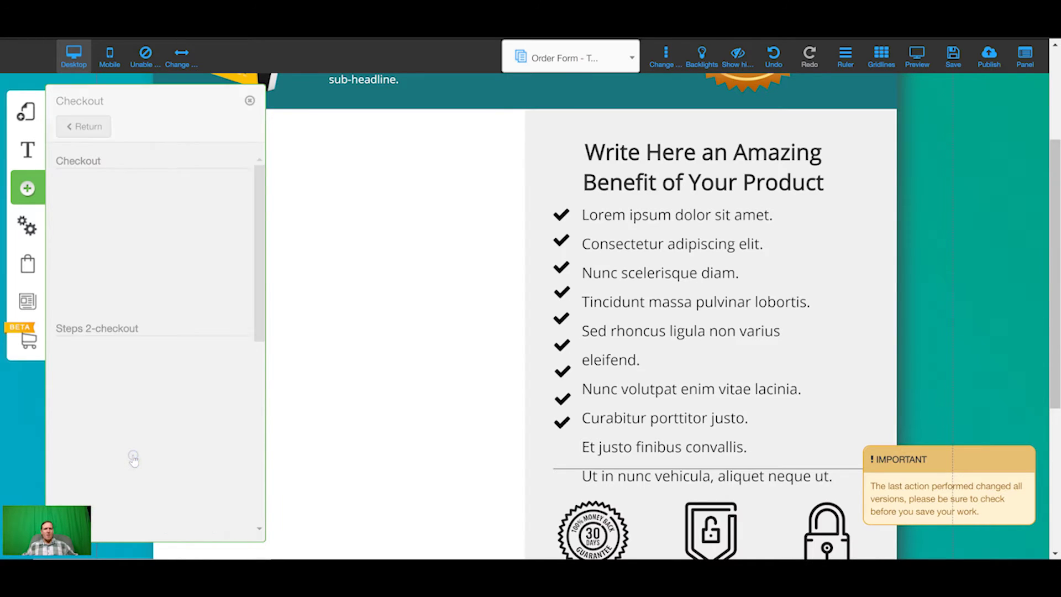
scroll(123, 305, down, 6)
drag(124, 305, 516, 372)
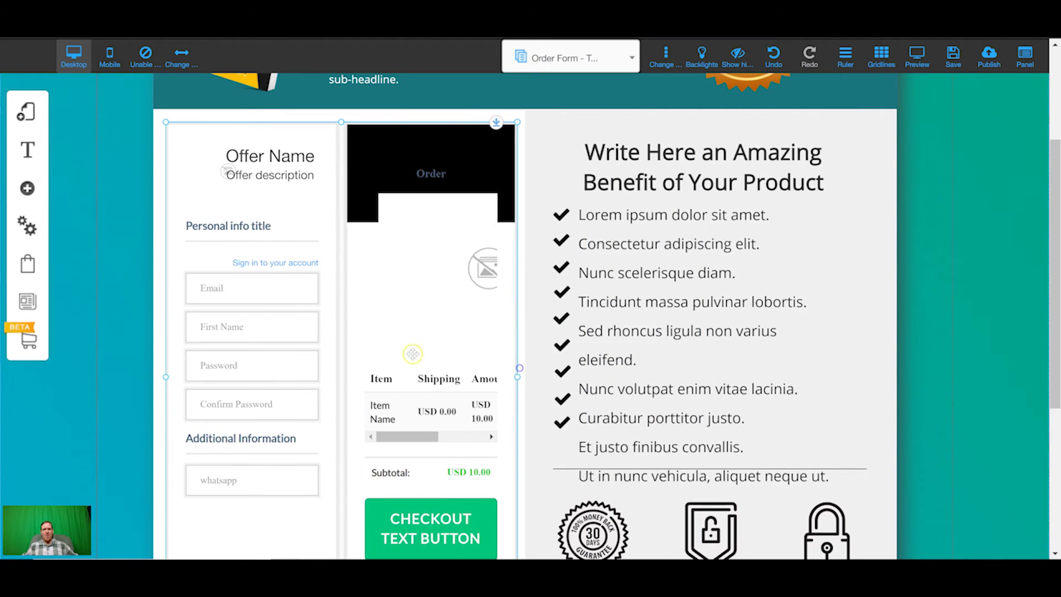
Change the checkout's theme to Big and extend the white background box below it
click(486, 161)
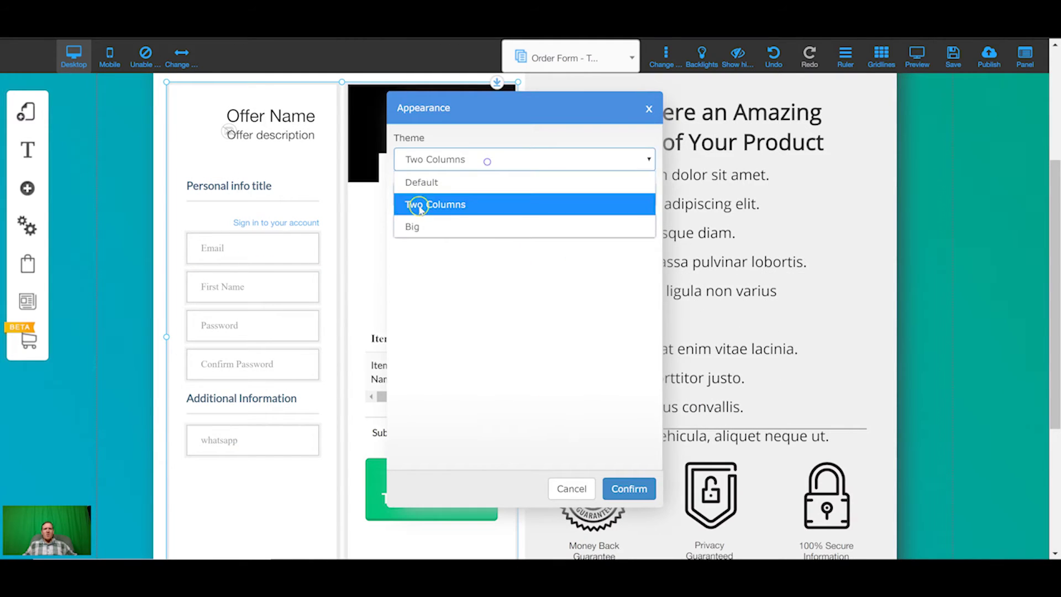
click(433, 228)
click(629, 489)
scroll(413, 476, down, 3)
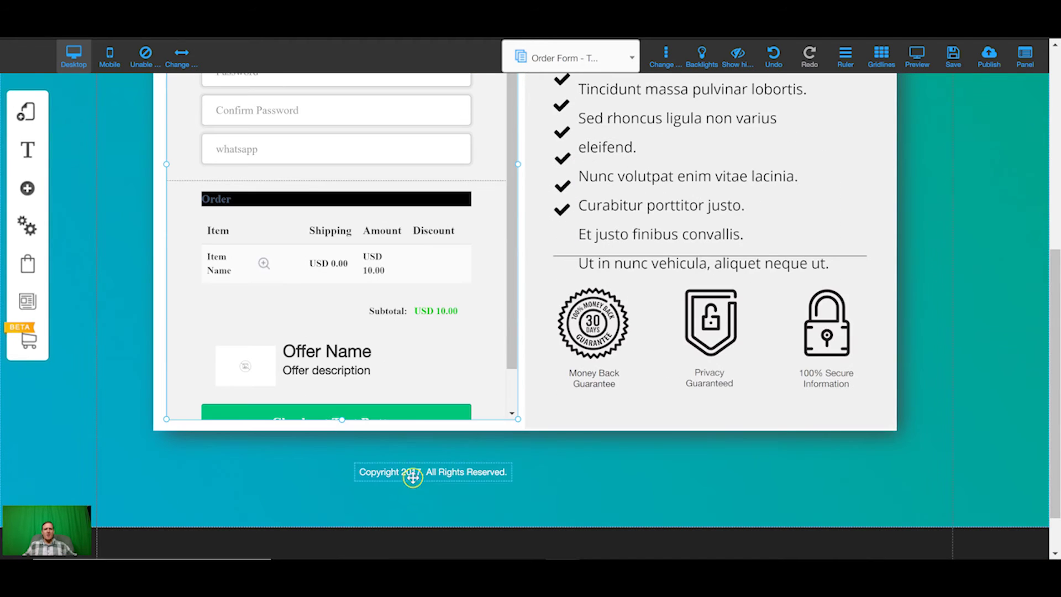
scroll(413, 477, up, 1)
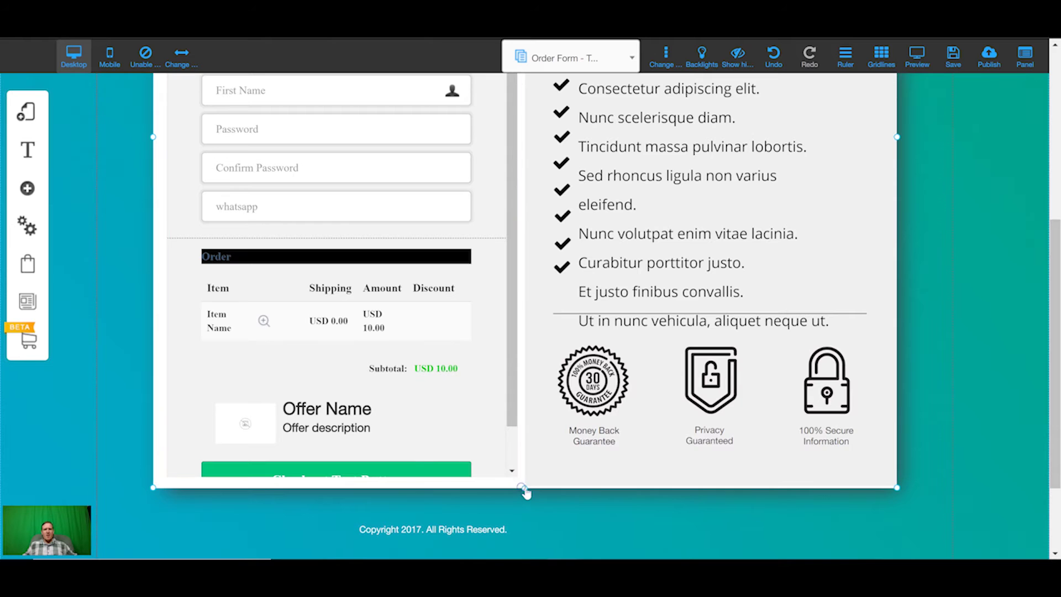
scroll(513, 520, up, 3)
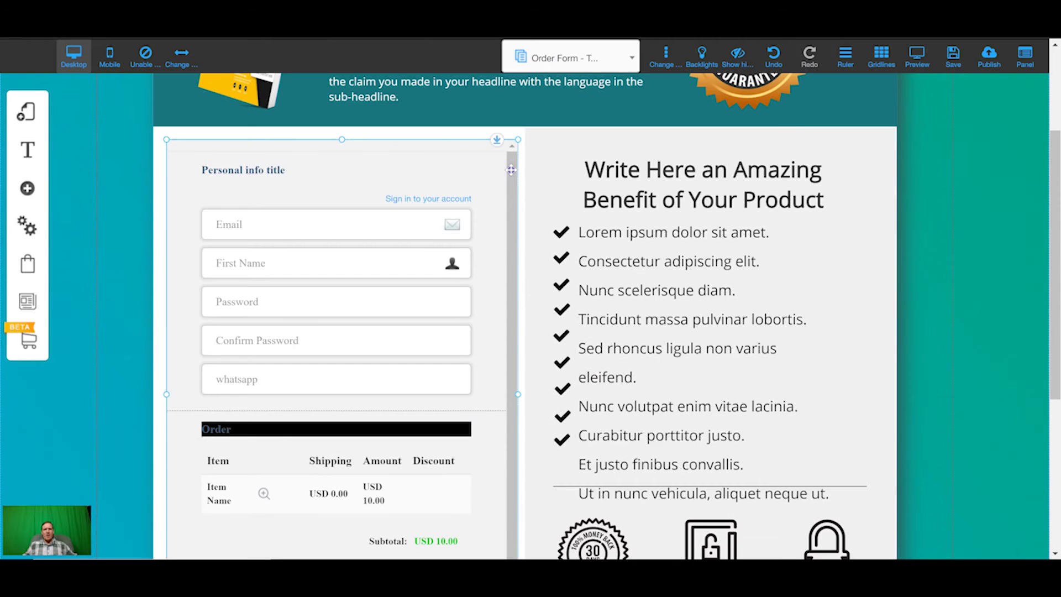
Move the checkout to X 11.5, Y 250 and lengthen it until its whole checkout button fits
drag(497, 141, 379, 257)
scroll(376, 265, down, 5)
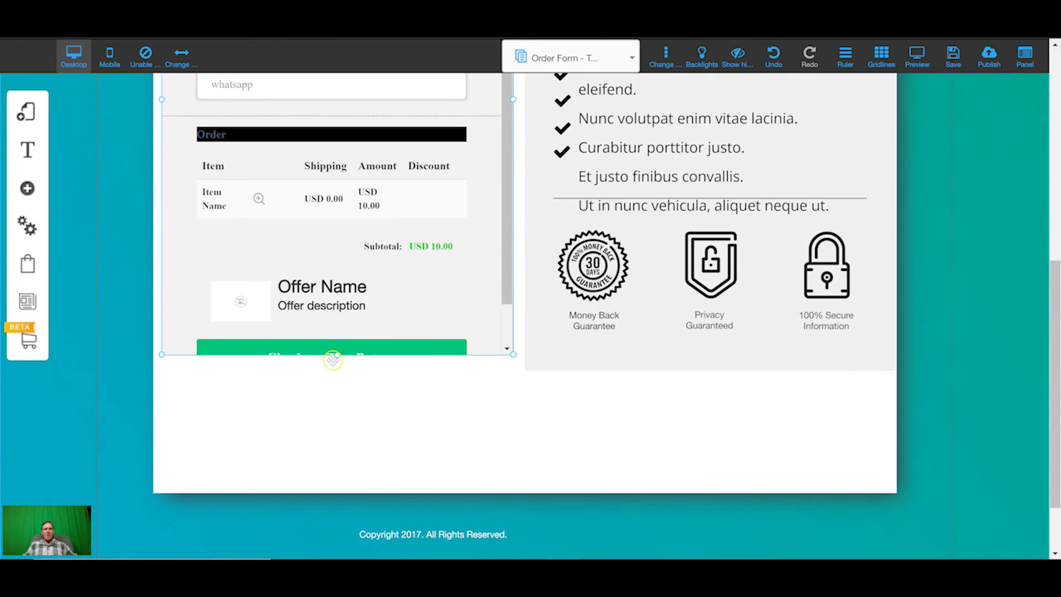
drag(337, 355, 338, 447)
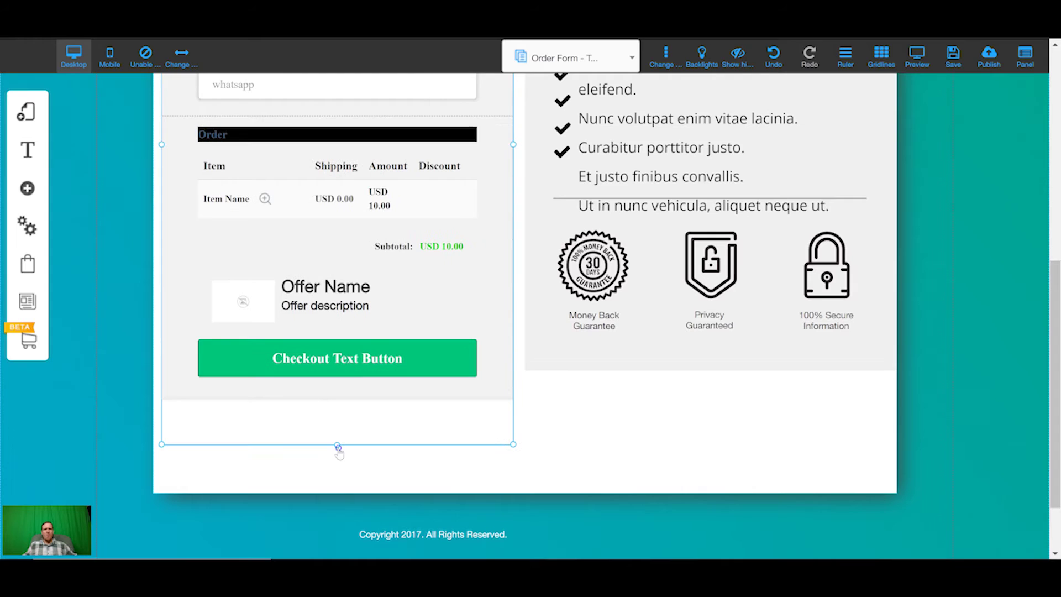
Extend the grey benefits box to the checkout form's lower edge and shorten the white background box to fit
click(720, 372)
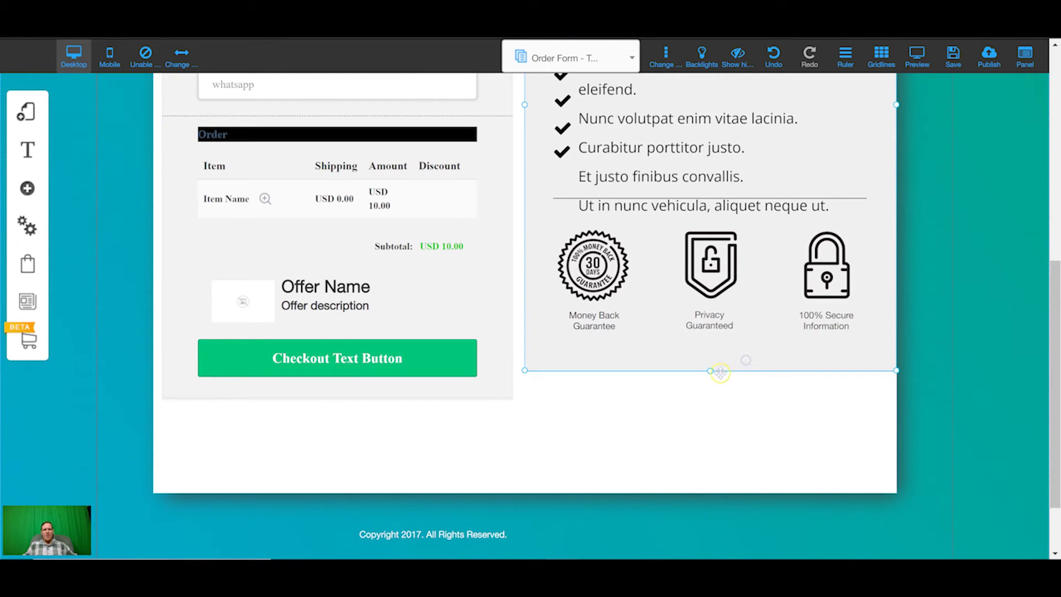
drag(711, 370, 711, 398)
click(598, 470)
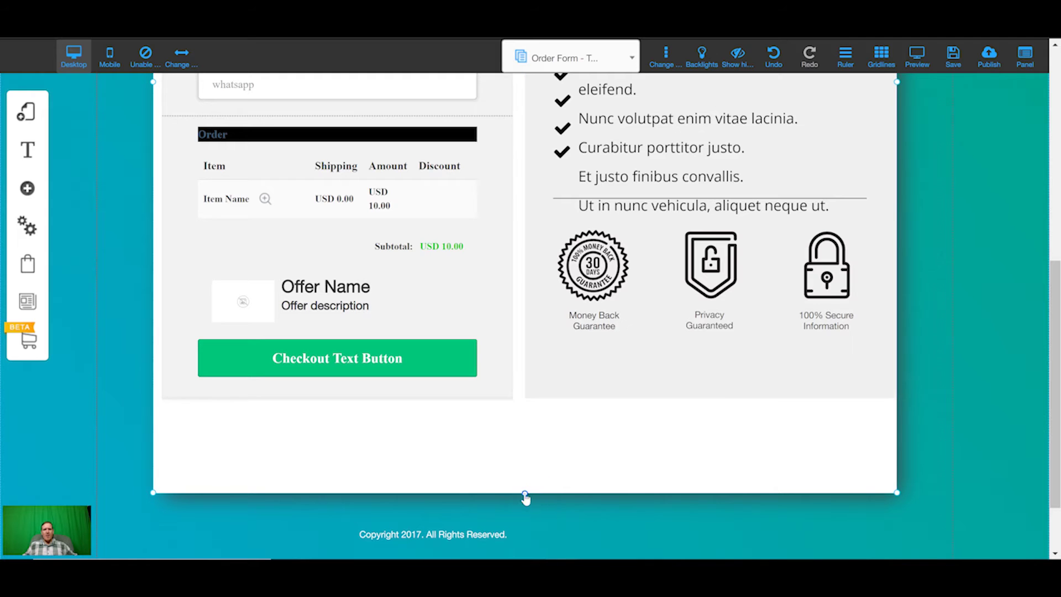
drag(524, 493, 525, 426)
scroll(344, 374, up, 8)
scroll(324, 402, down, 1)
scroll(323, 401, down, 4)
scroll(339, 370, up, 5)
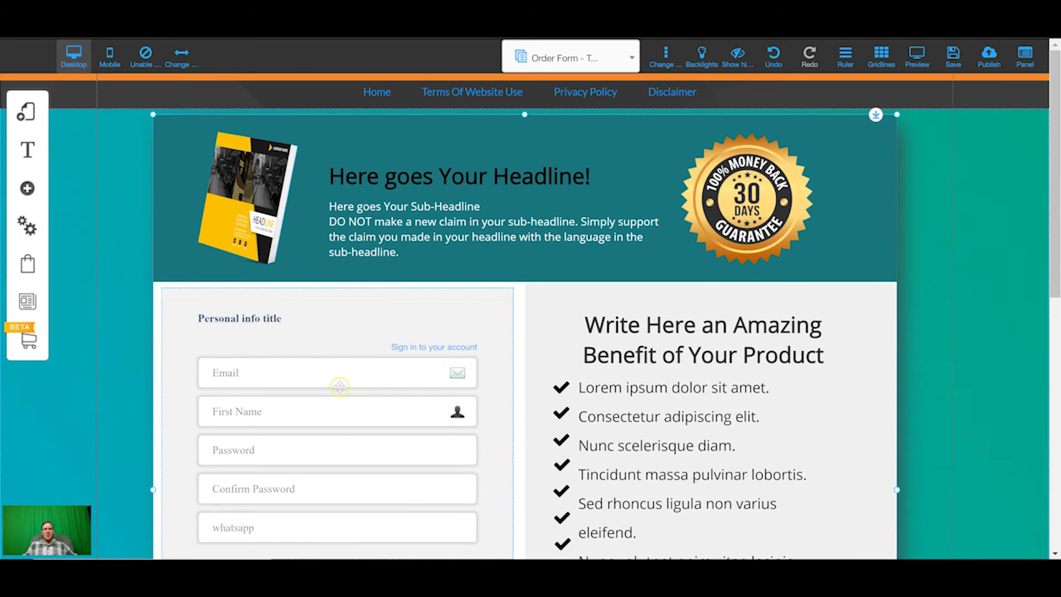
Review the available website payment methods in the Payment Manager and close it without changes
click(439, 347)
click(337, 301)
click(21, 219)
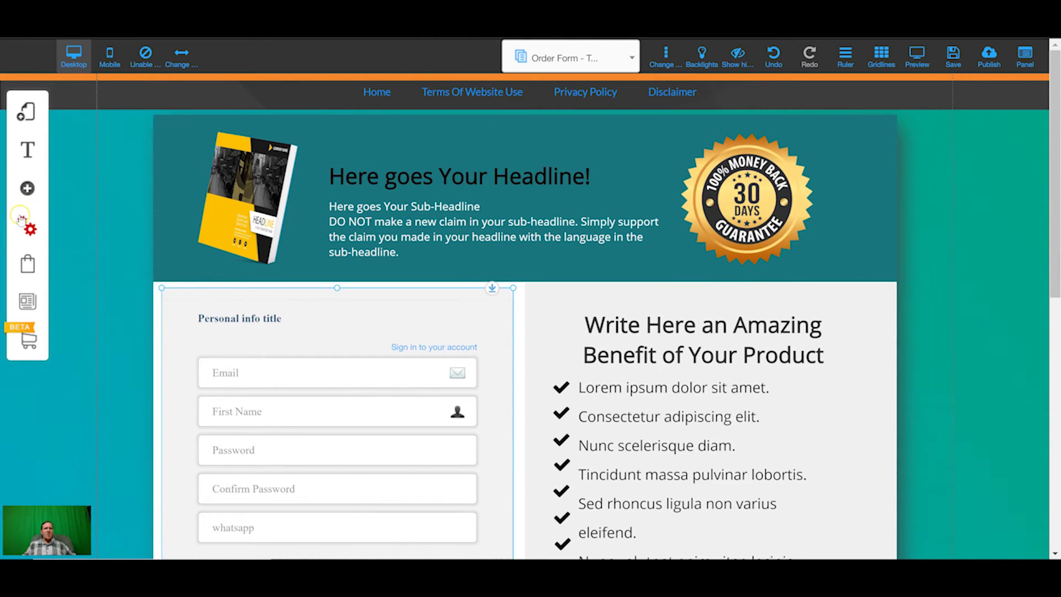
click(28, 263)
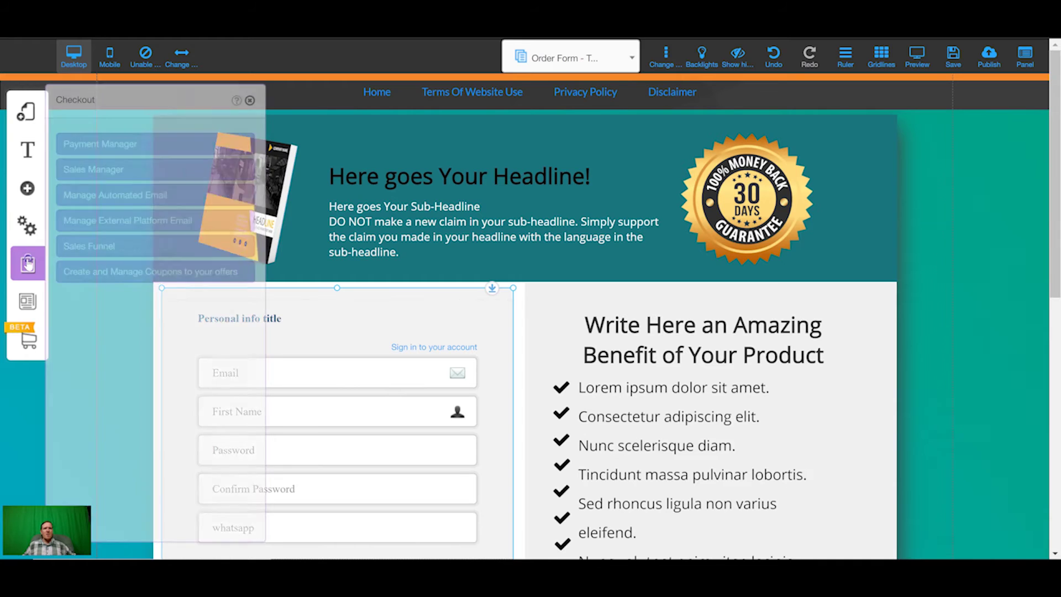
click(116, 143)
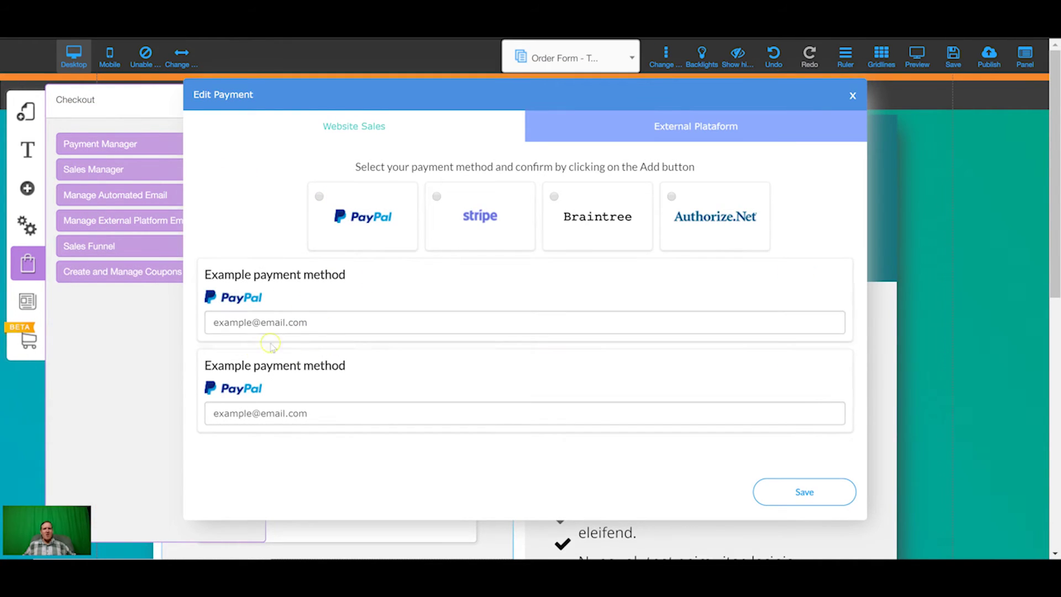
mouse_move(281, 303)
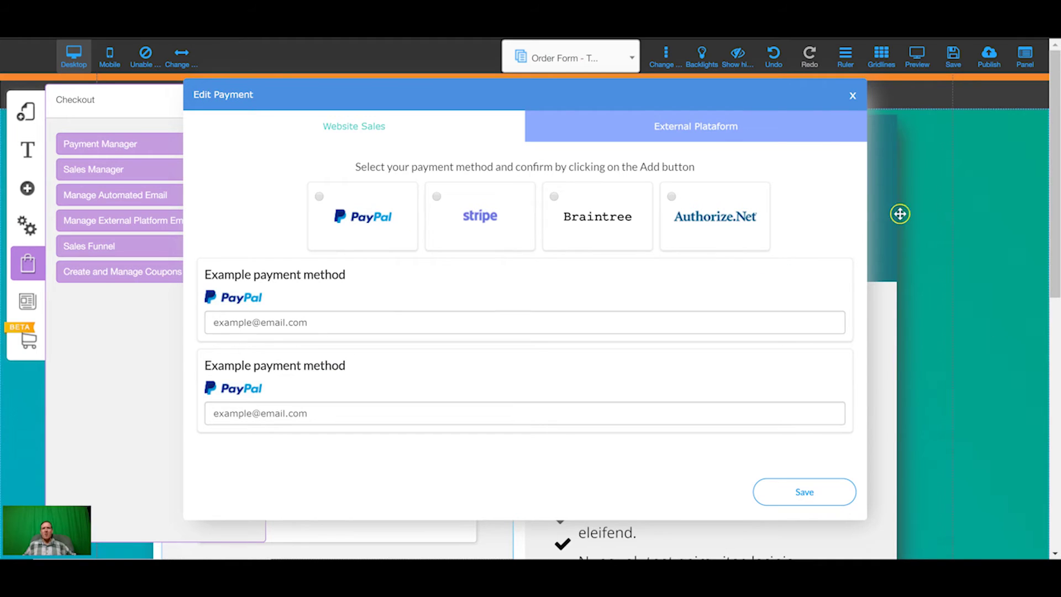
click(852, 98)
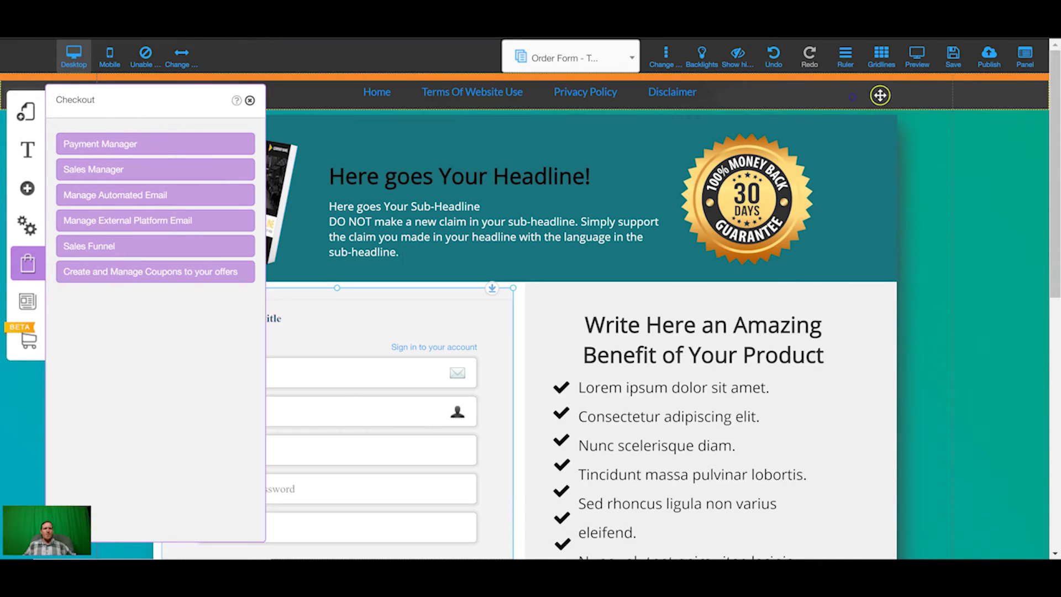
click(348, 355)
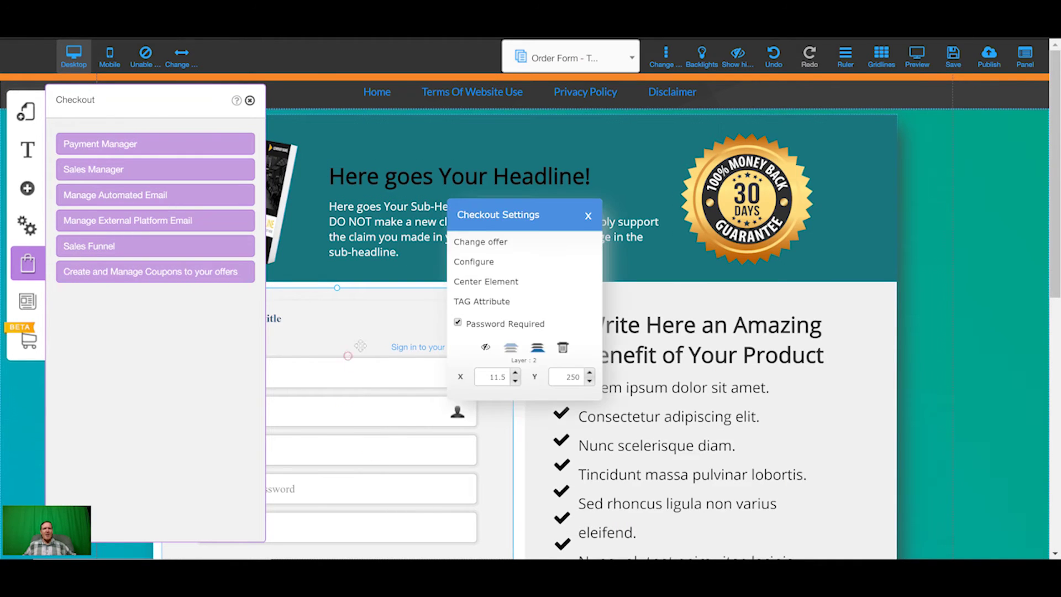
click(486, 243)
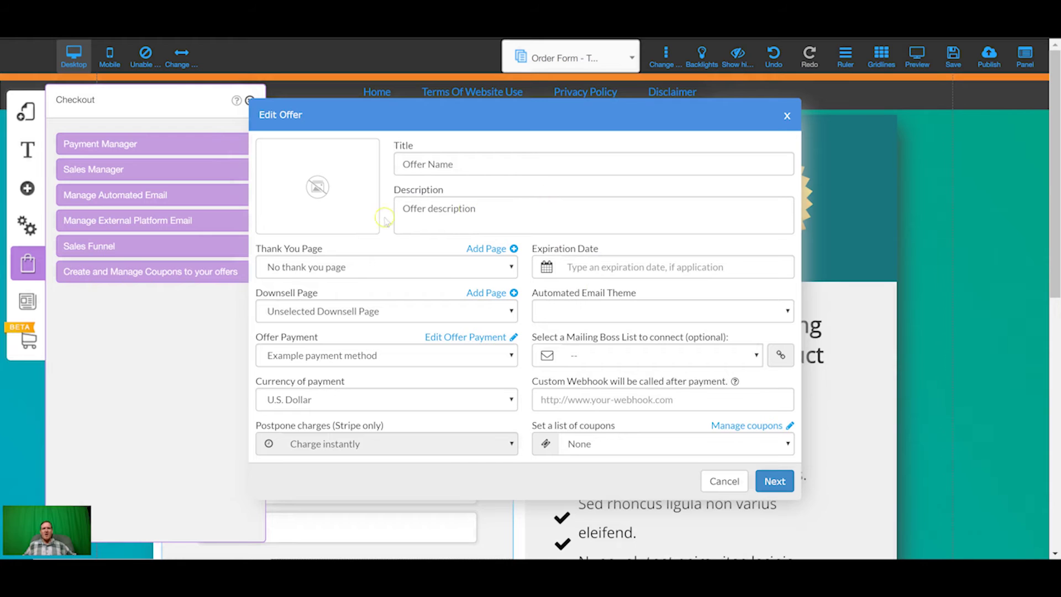
click(358, 269)
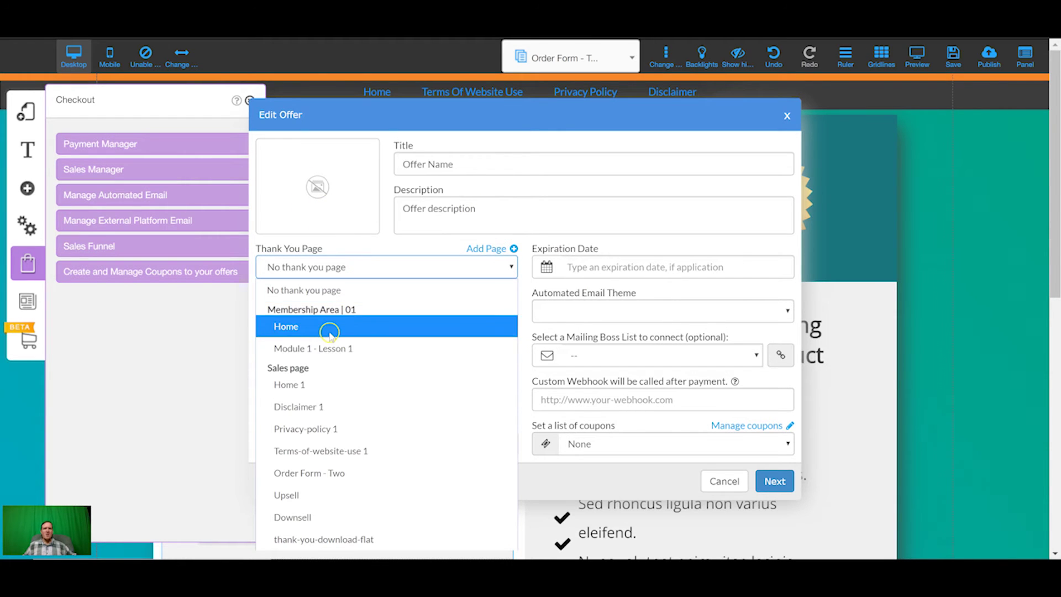
click(318, 497)
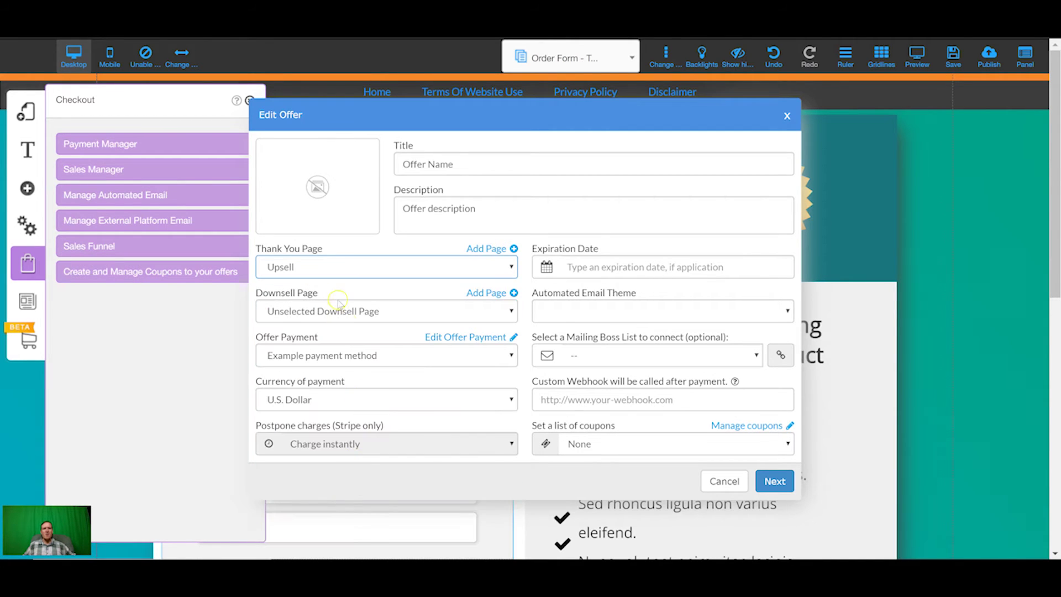
click(349, 356)
click(349, 357)
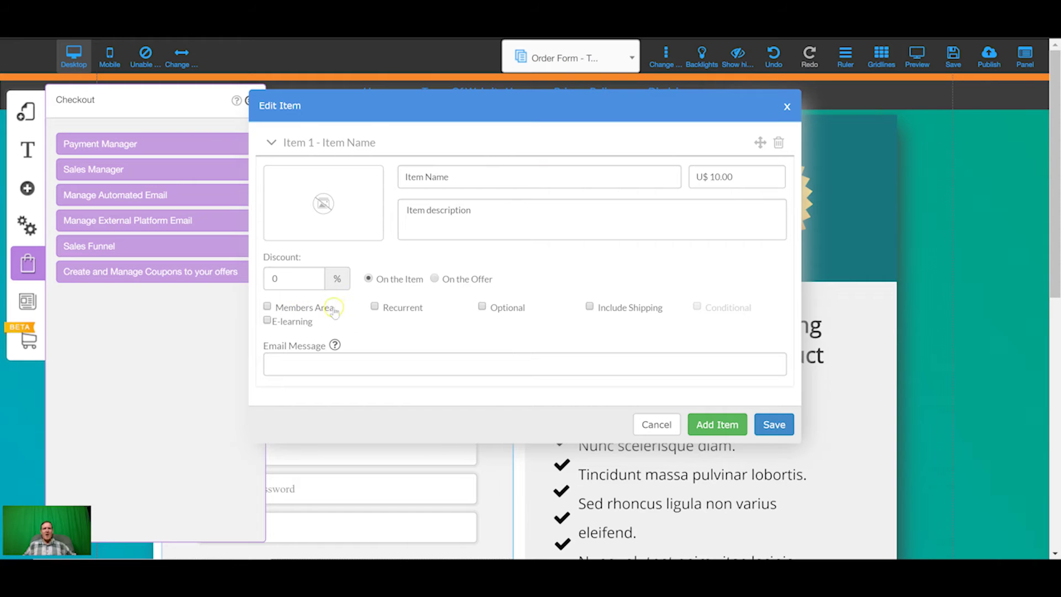
click(267, 307)
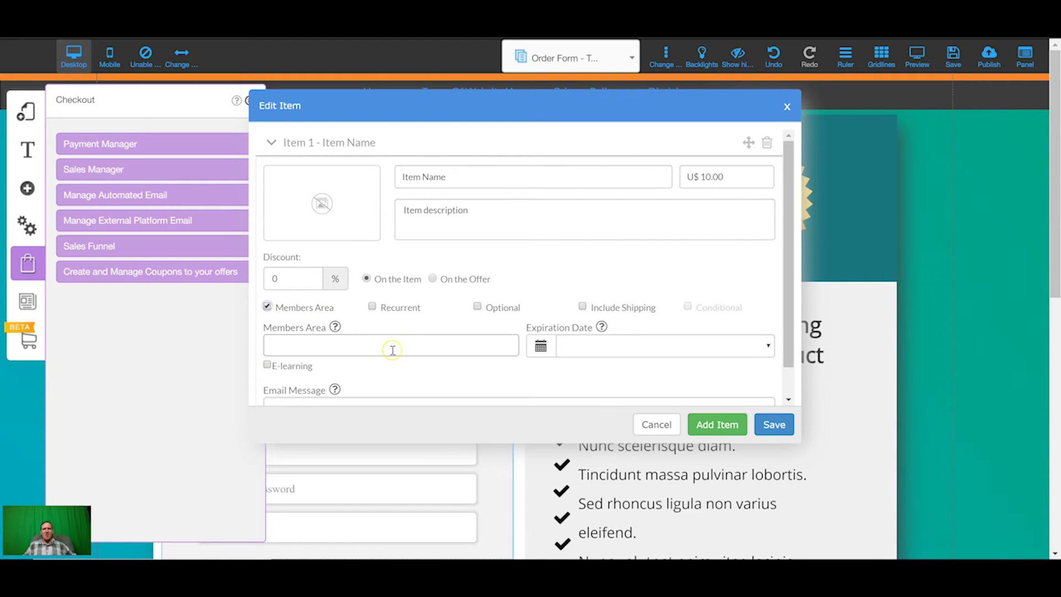
click(370, 342)
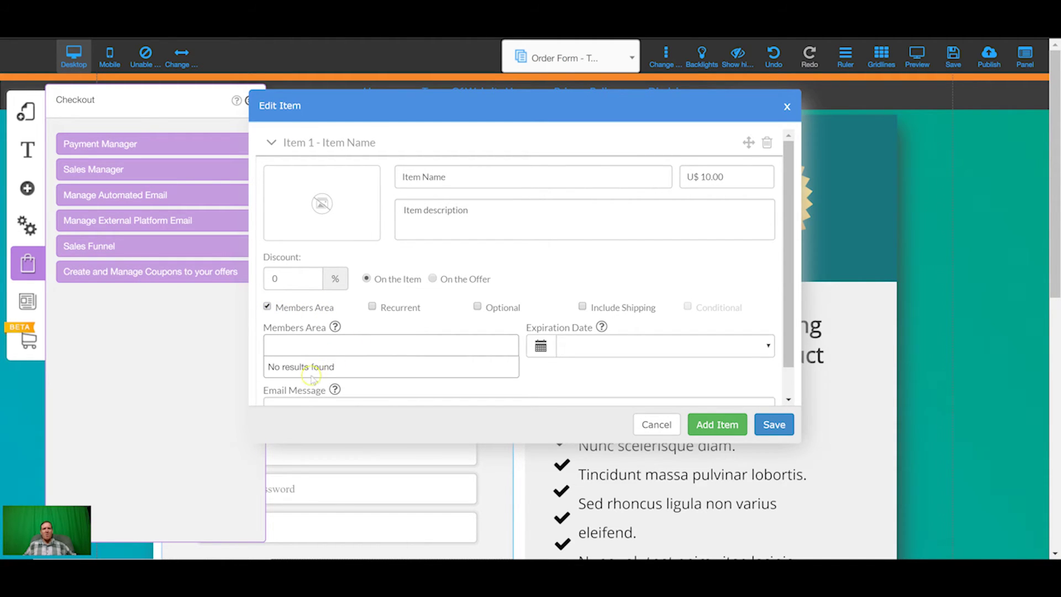
click(556, 383)
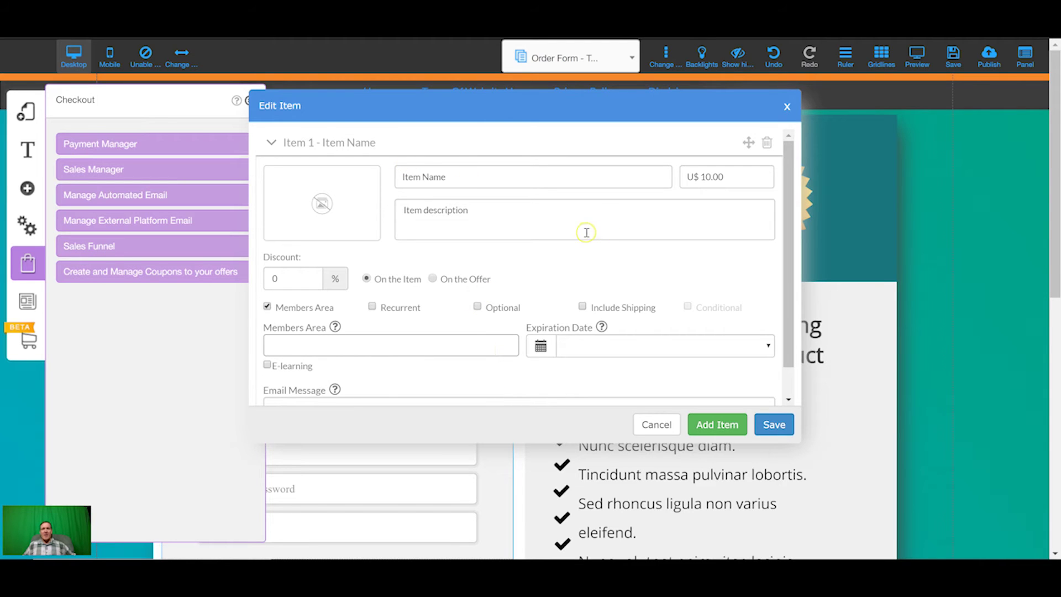
click(656, 424)
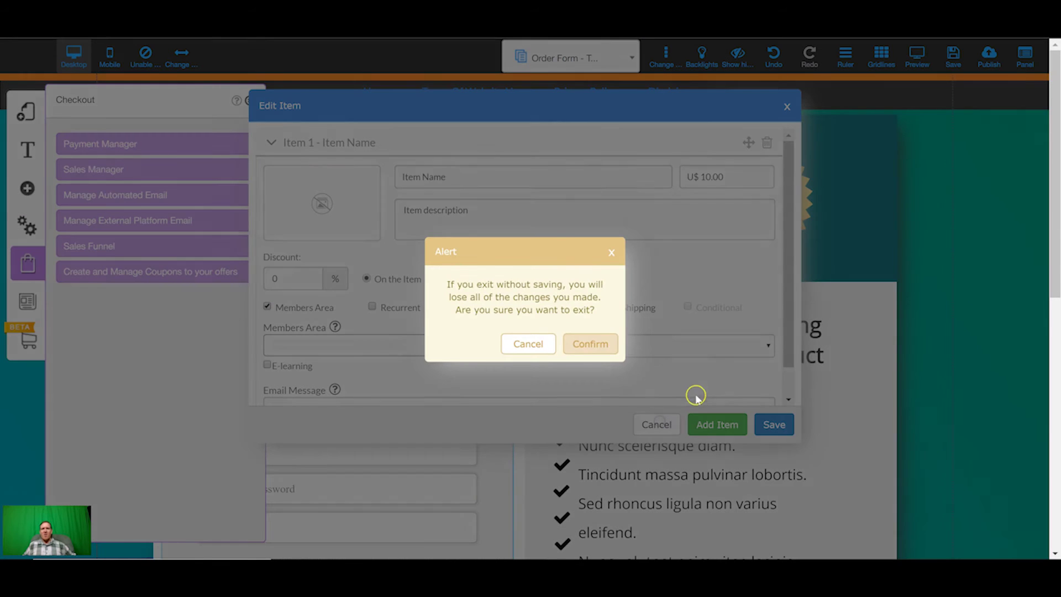
click(590, 344)
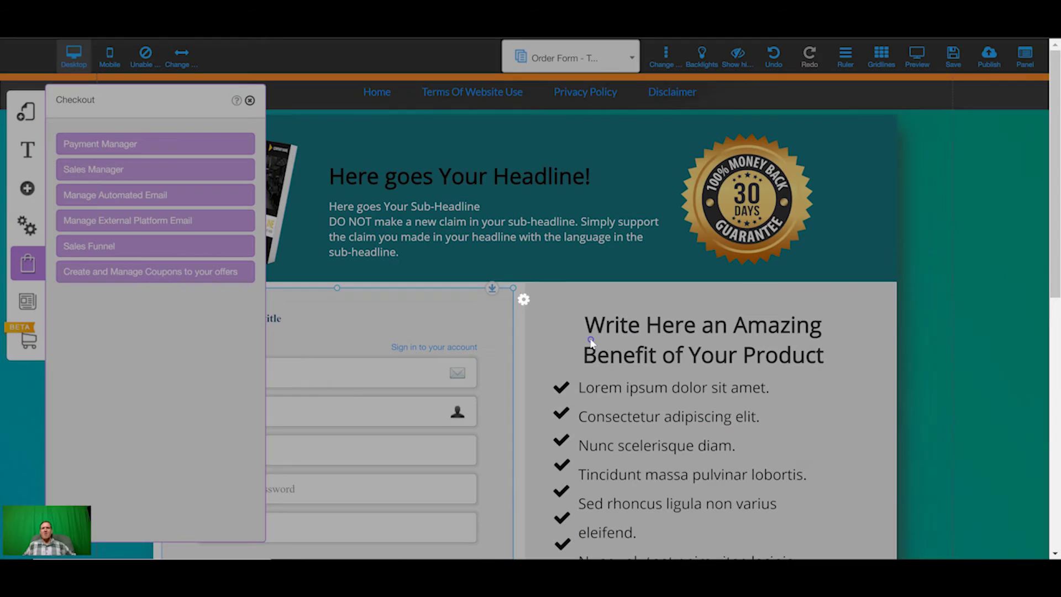
Save all modified sales pages and publish the website
click(955, 57)
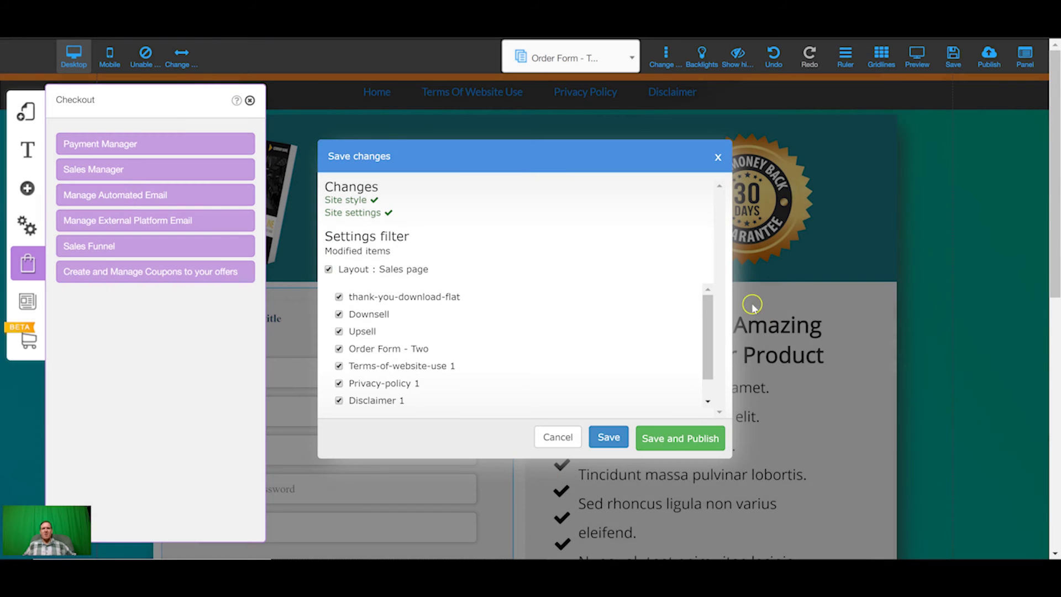
click(676, 439)
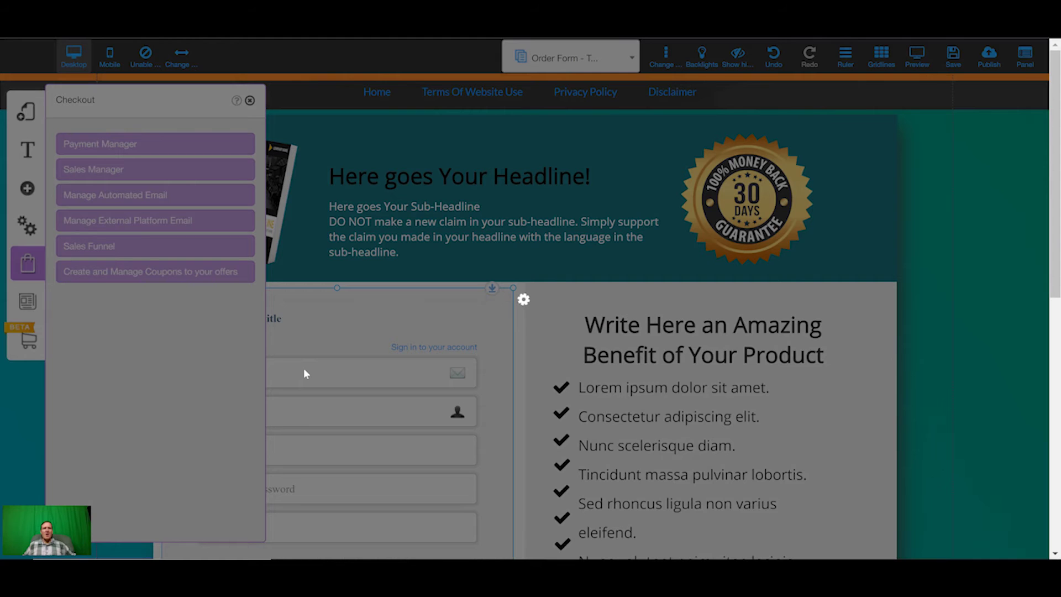
click(287, 374)
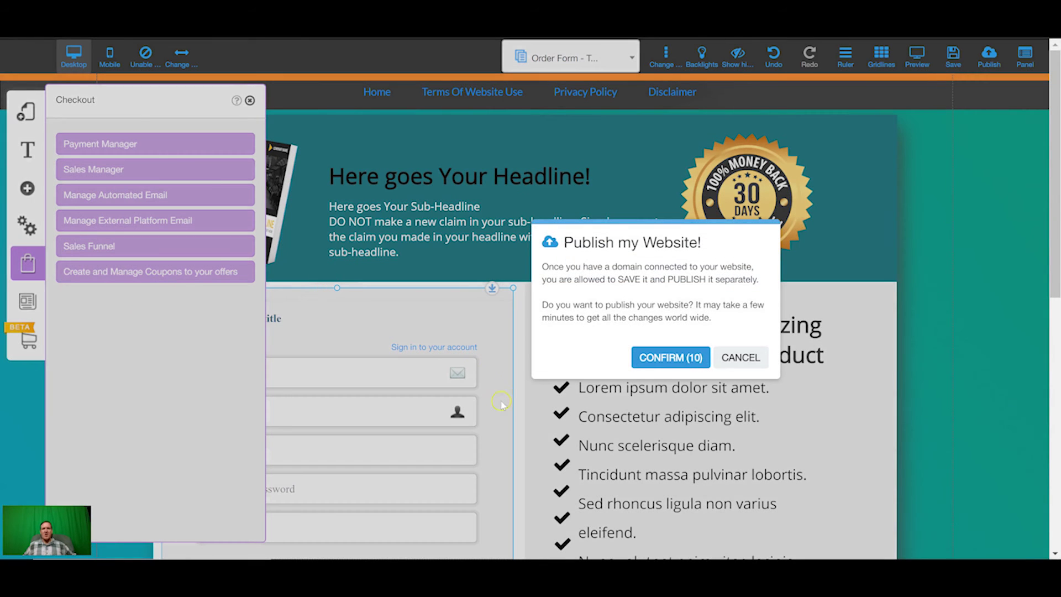
click(671, 358)
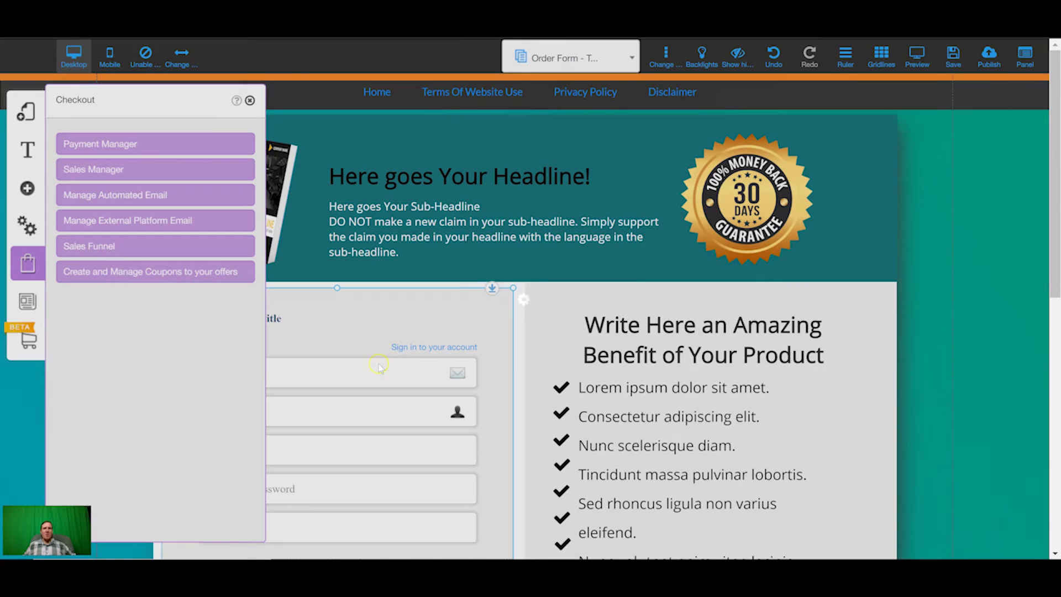
Set the thank-you page of the checkout's offer to Upsell and continue to the offer's items
click(730, 325)
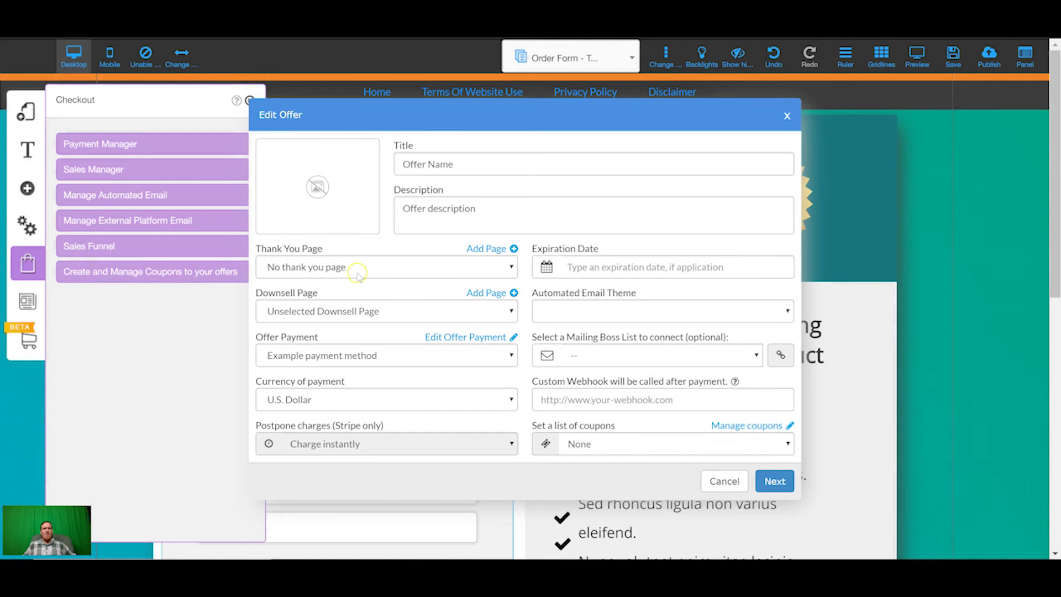
click(357, 273)
click(324, 492)
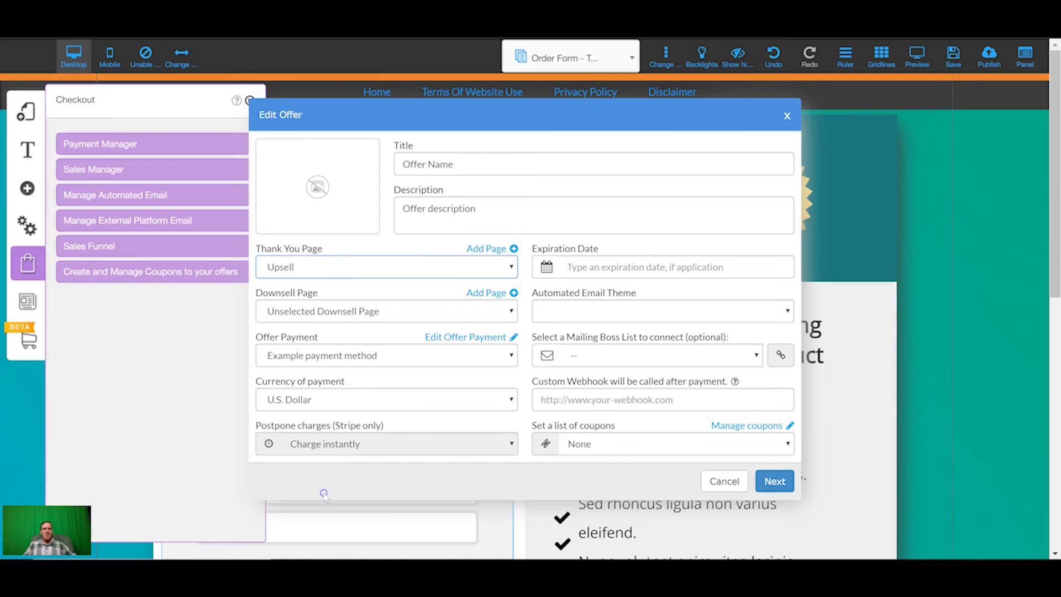
click(773, 479)
Enable Members Area on the offer's item, assign it the restricted area, and save the offer
click(339, 178)
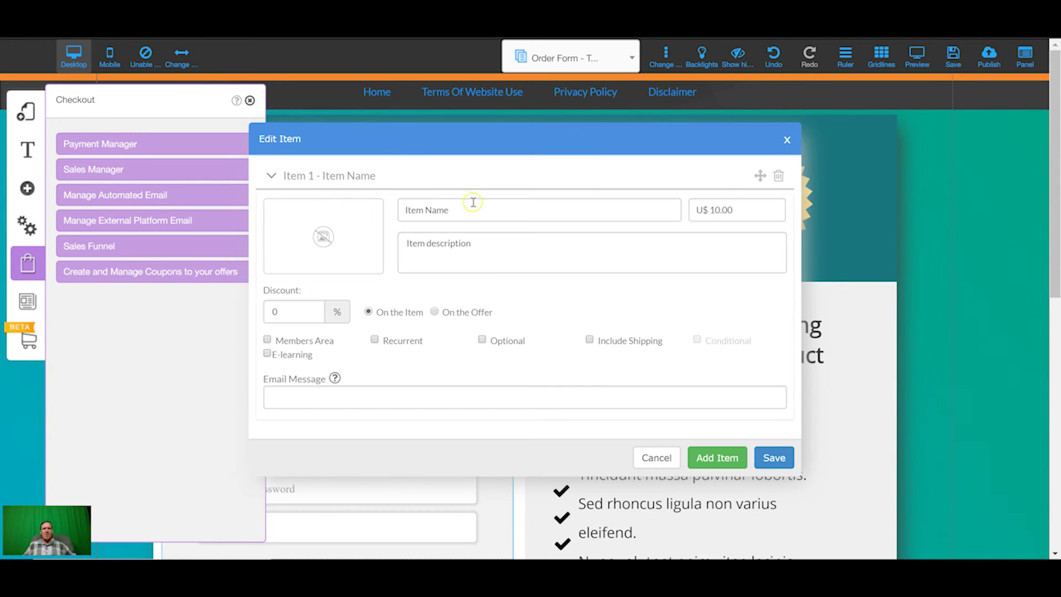
click(267, 339)
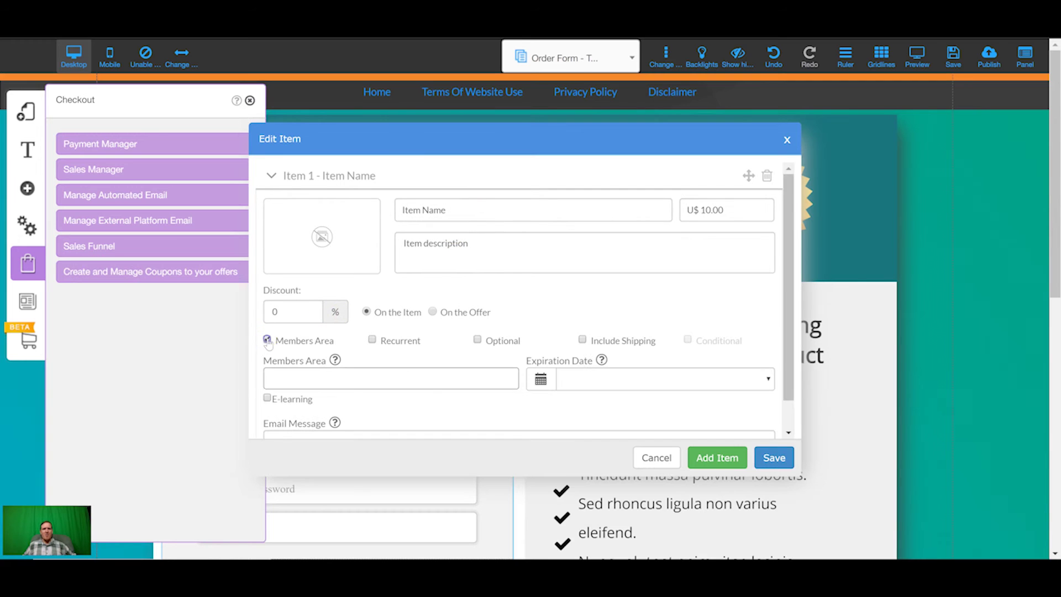
click(330, 374)
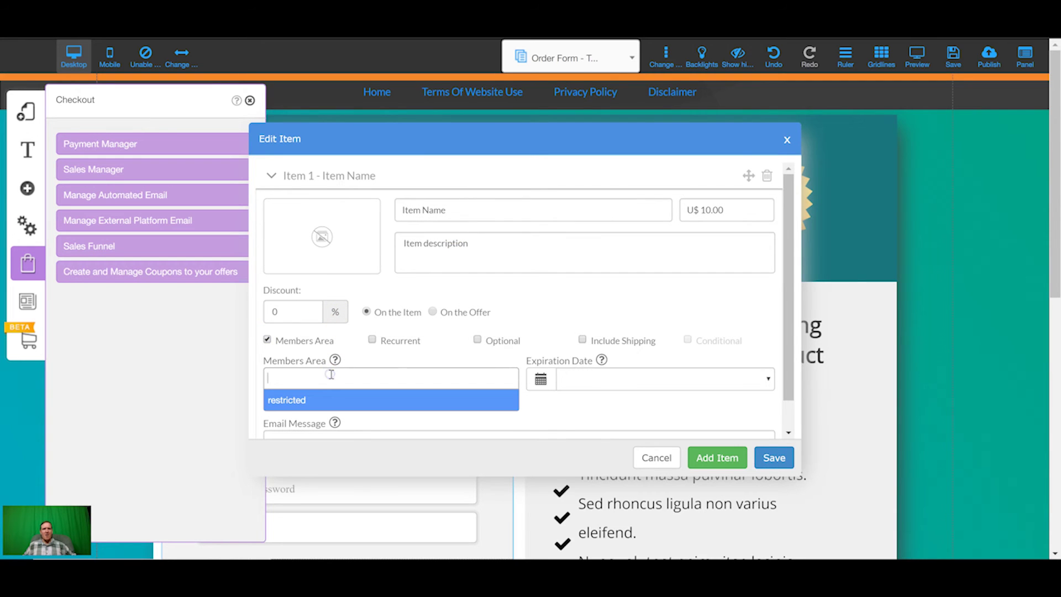
click(293, 403)
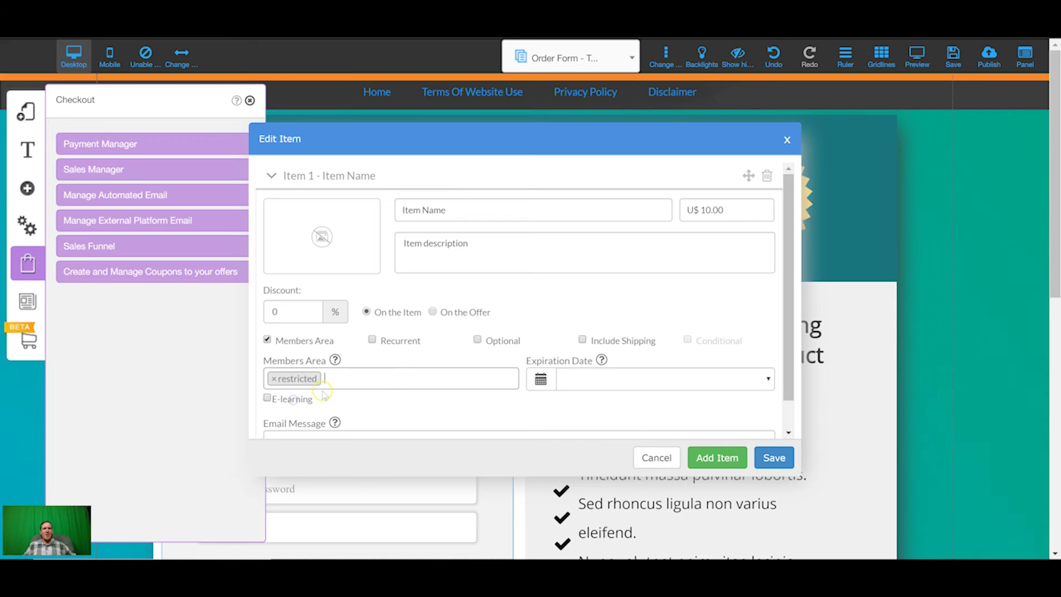
scroll(597, 403, down, 1)
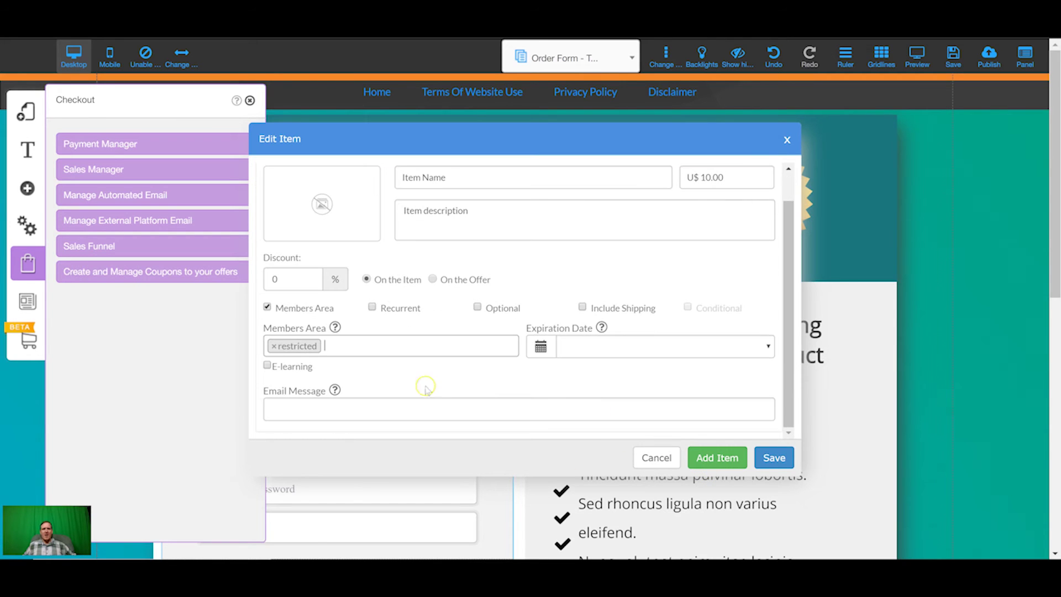
scroll(473, 404, up, 1)
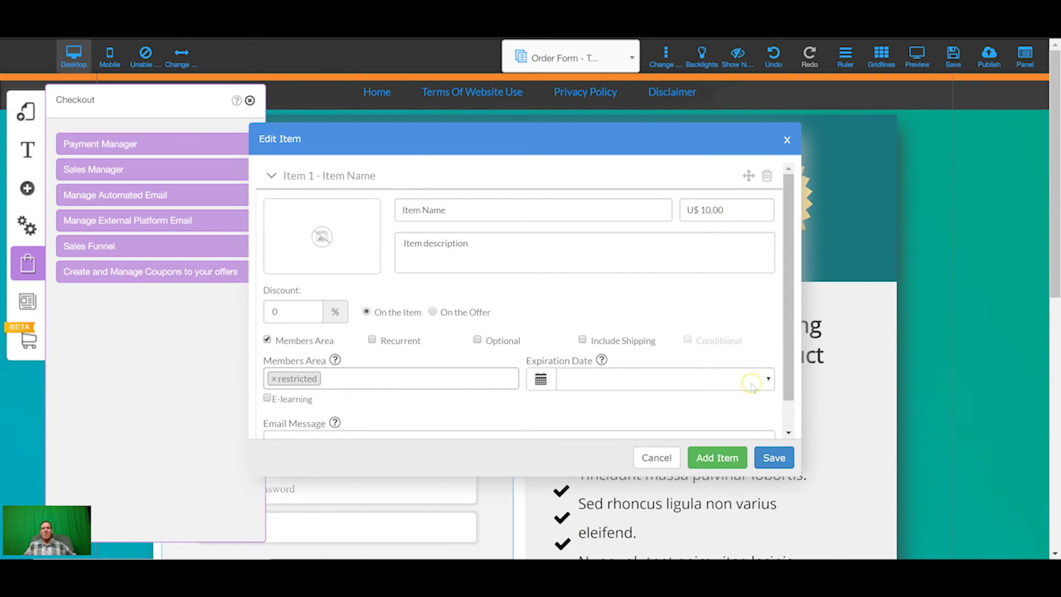
click(773, 457)
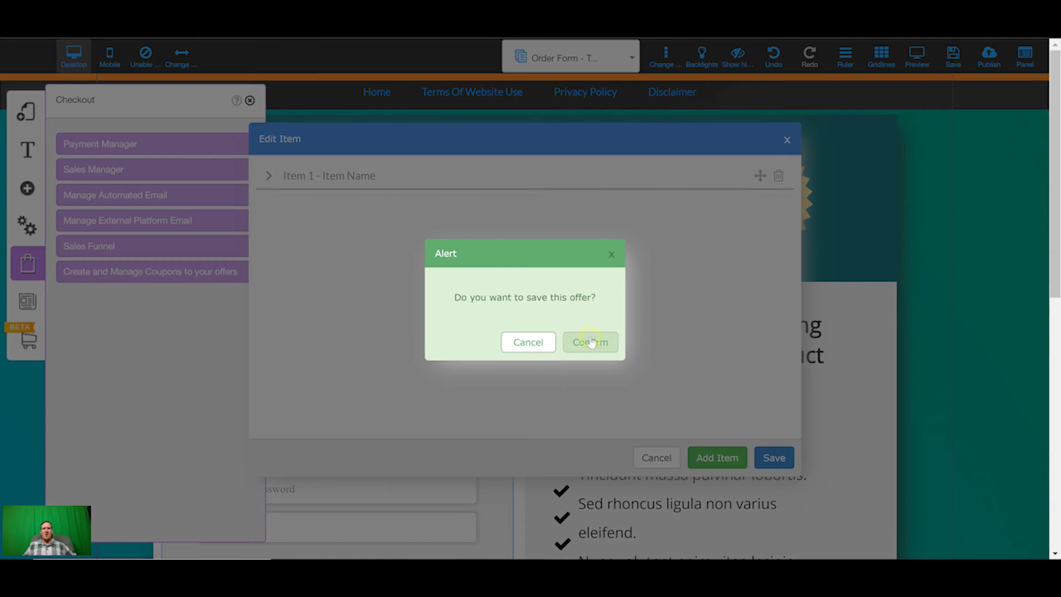
click(590, 341)
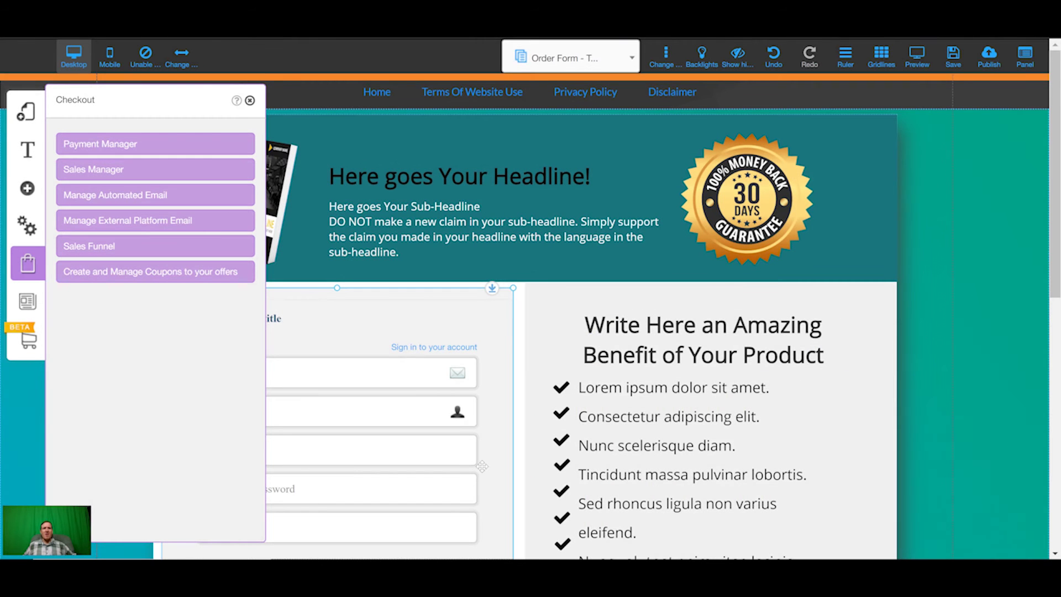
scroll(465, 412, down, 3)
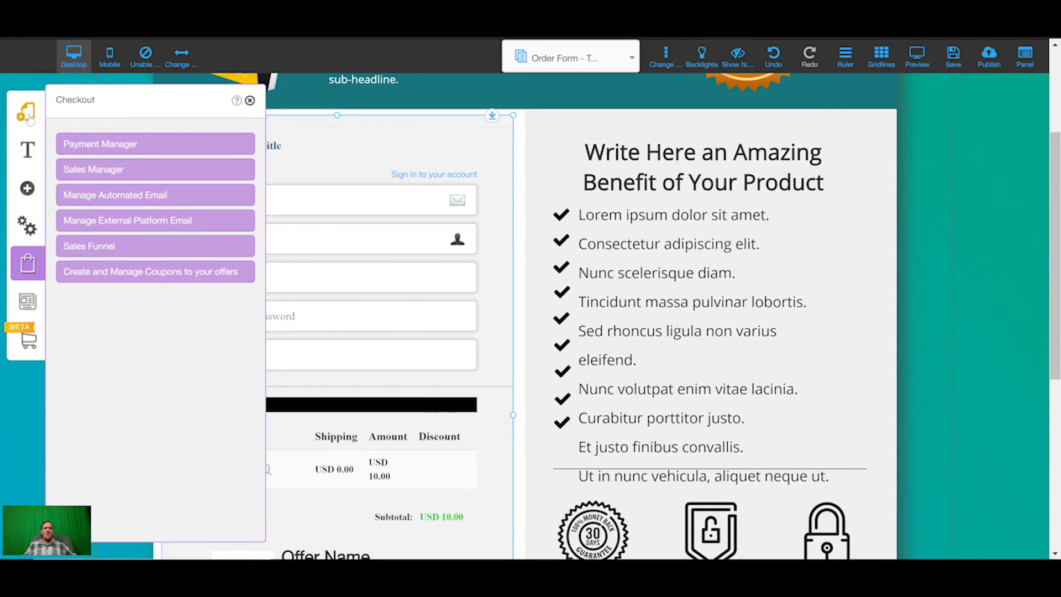
click(26, 250)
scroll(108, 301, up, 3)
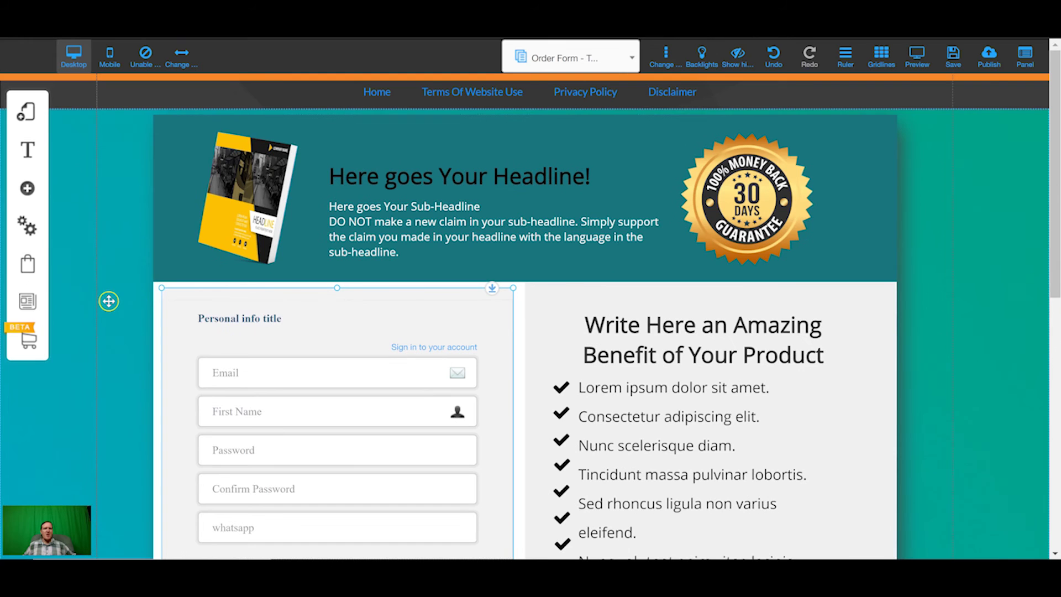
Add a new offer to the checkout's sales funnel with the title "sales funnel 1"
click(26, 264)
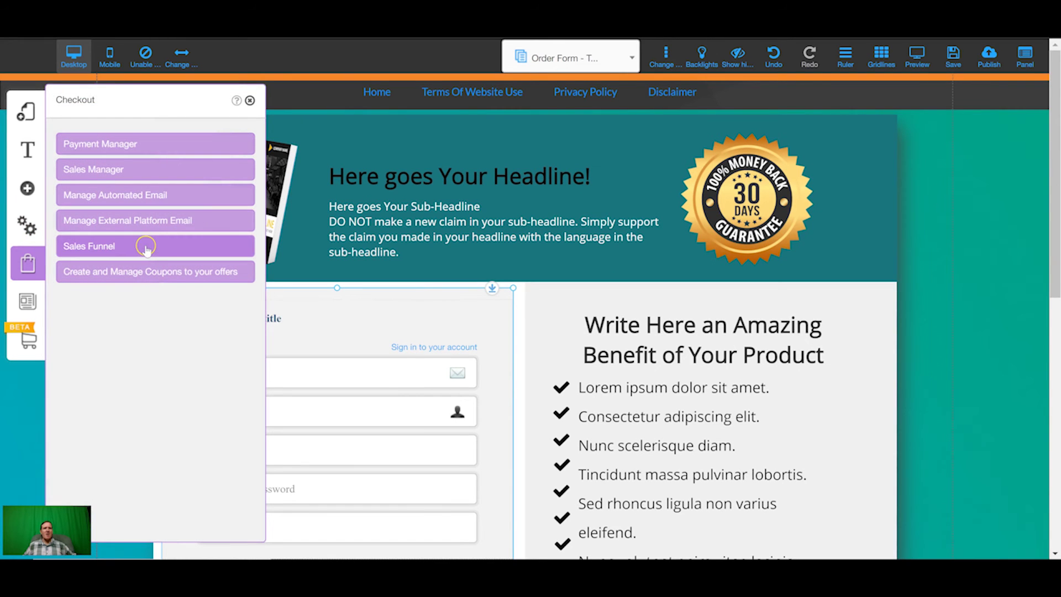
click(147, 246)
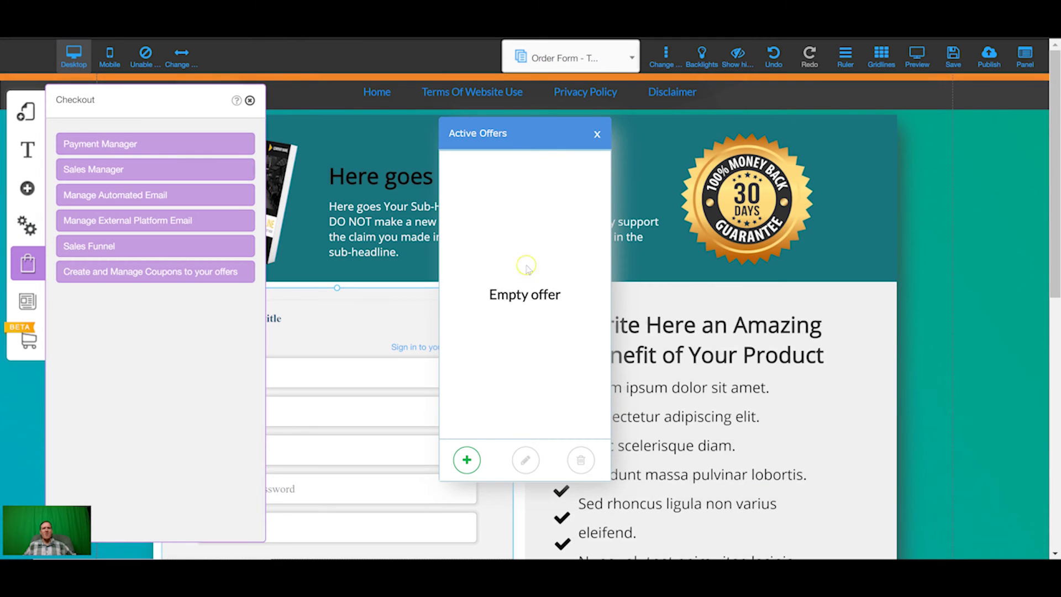
click(466, 457)
click(366, 230)
text(sales funnel 1)
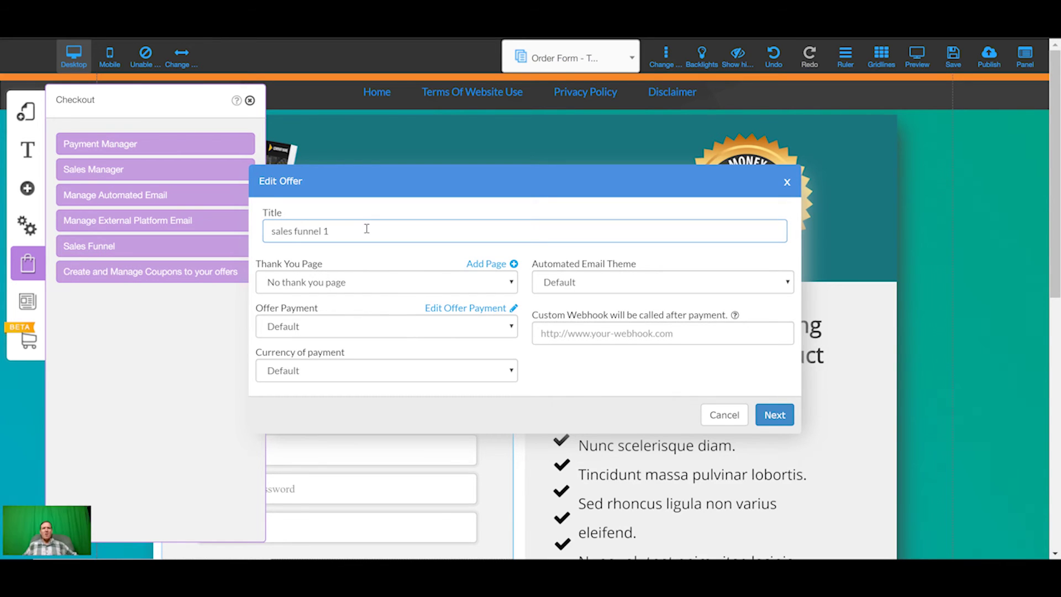
Set the funnel offer's thank-you page to thank-you-download-flat, its payment to PayPal's Example payment method, and its currency to U.S. Dollar
click(375, 284)
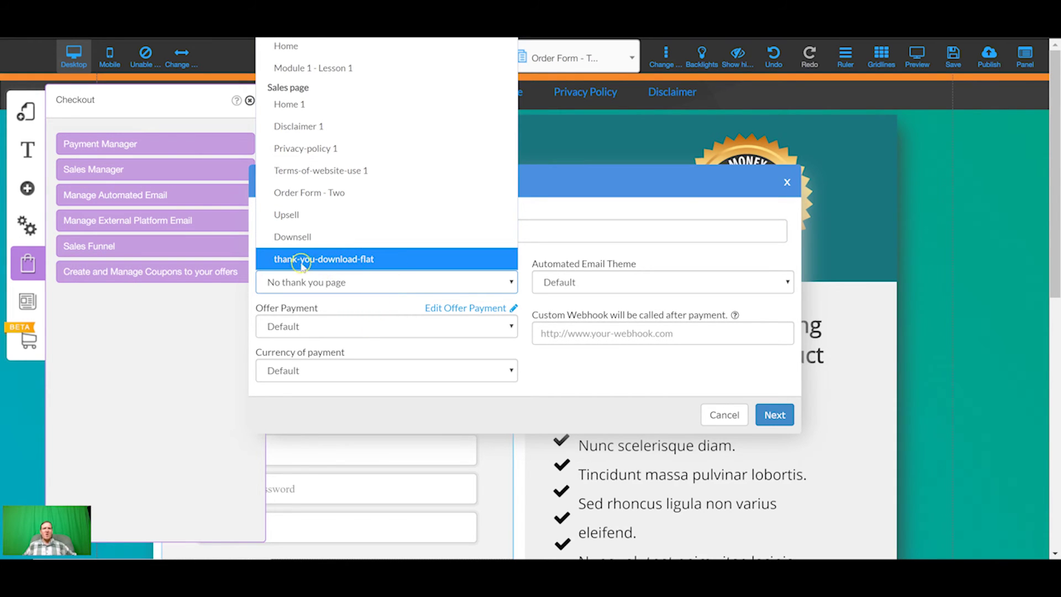
click(320, 260)
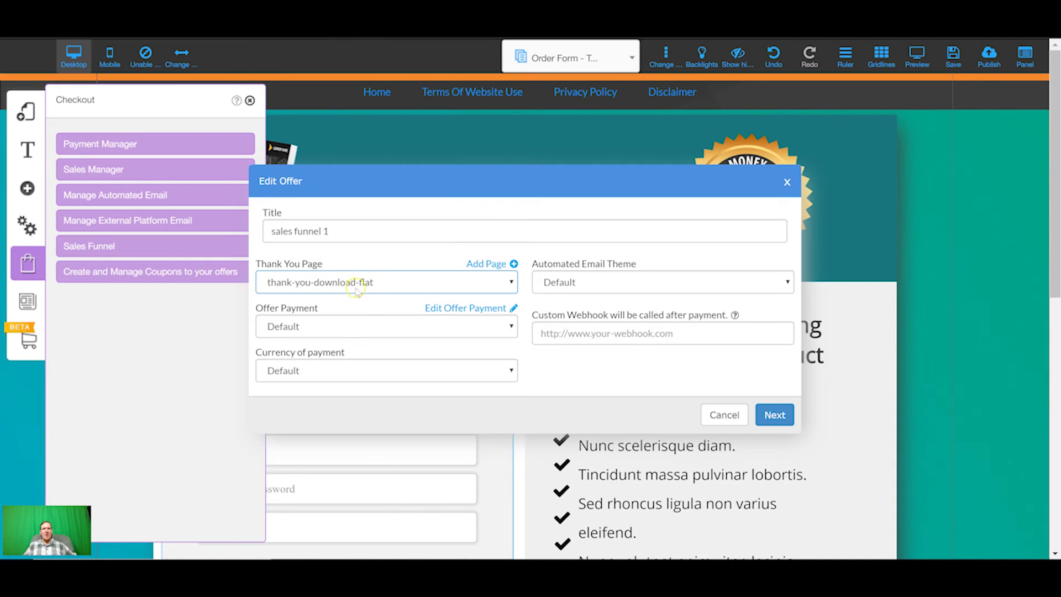
click(366, 328)
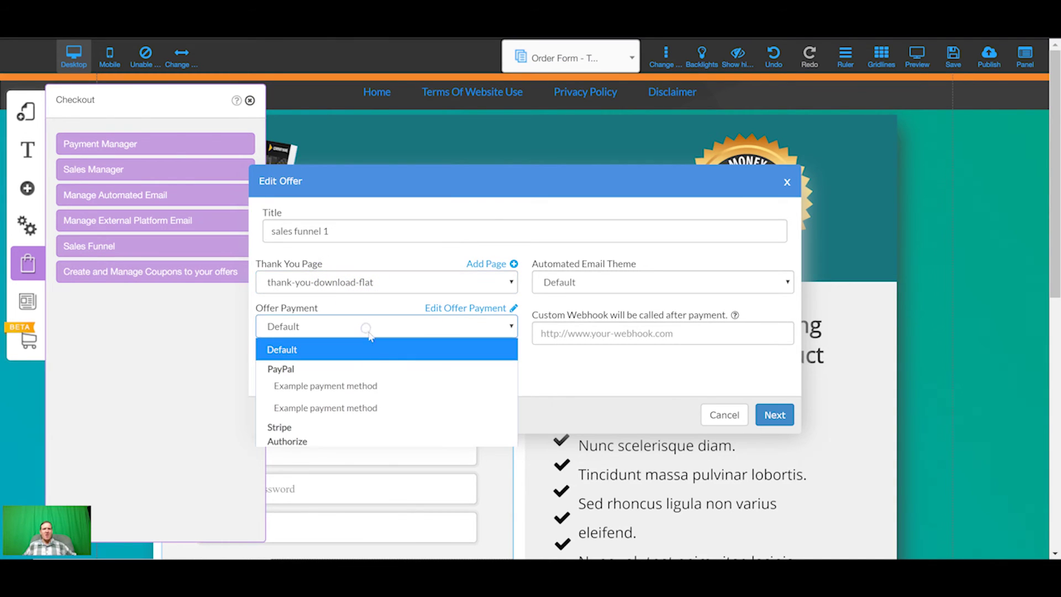
click(345, 384)
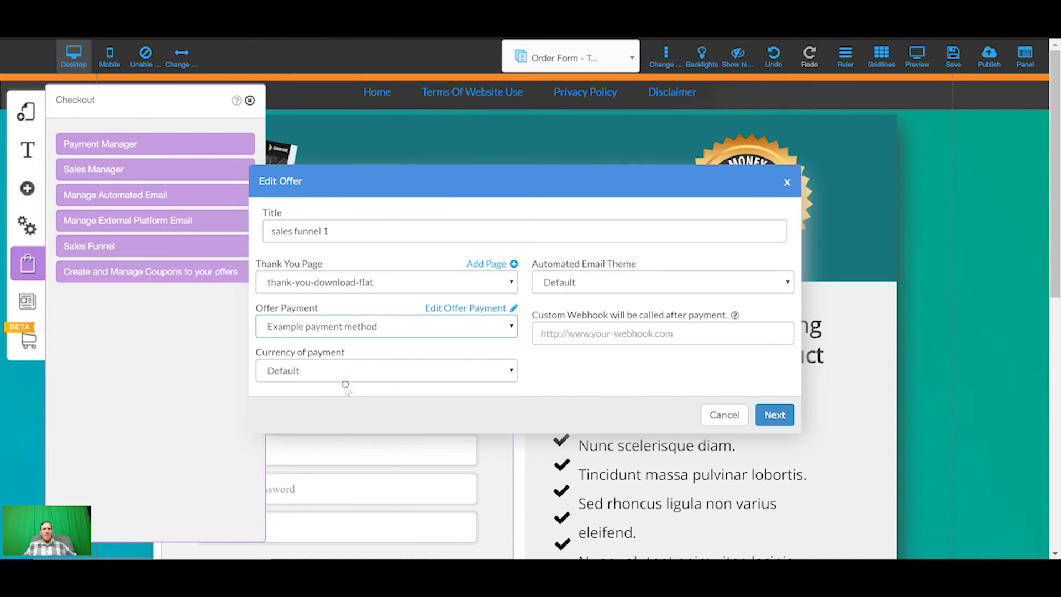
click(317, 374)
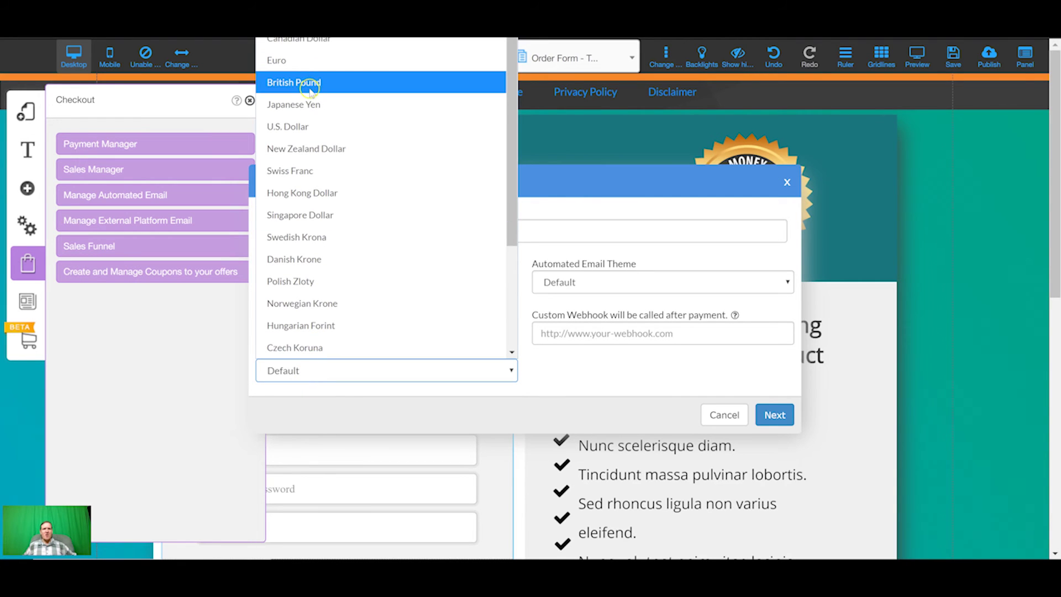
click(307, 124)
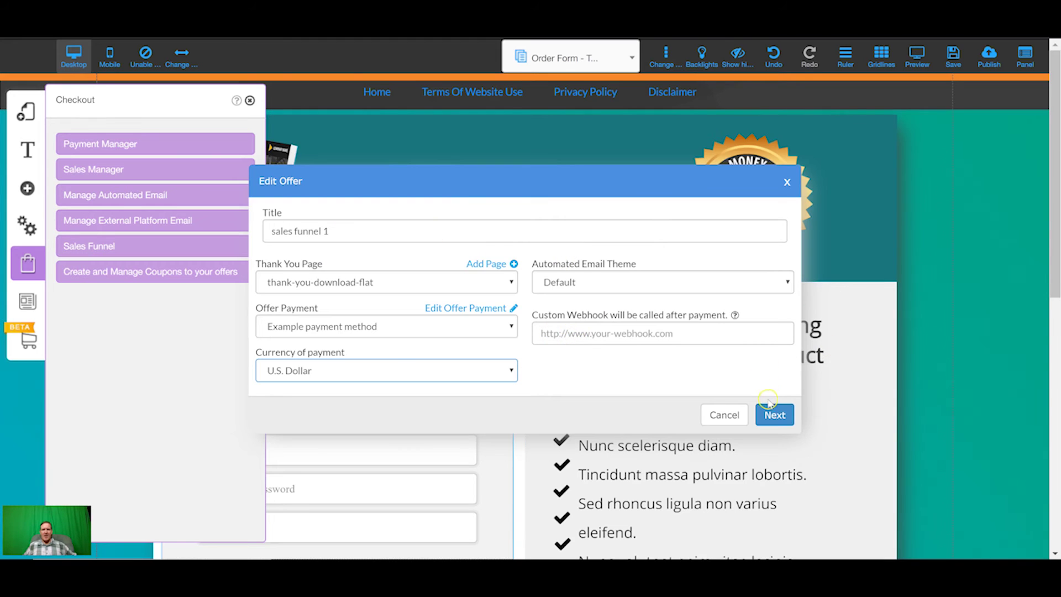
Name the funnel offer's first item "upsell 1", assign it the Upsell page, and set its price to U$ 10.00
click(776, 414)
click(321, 174)
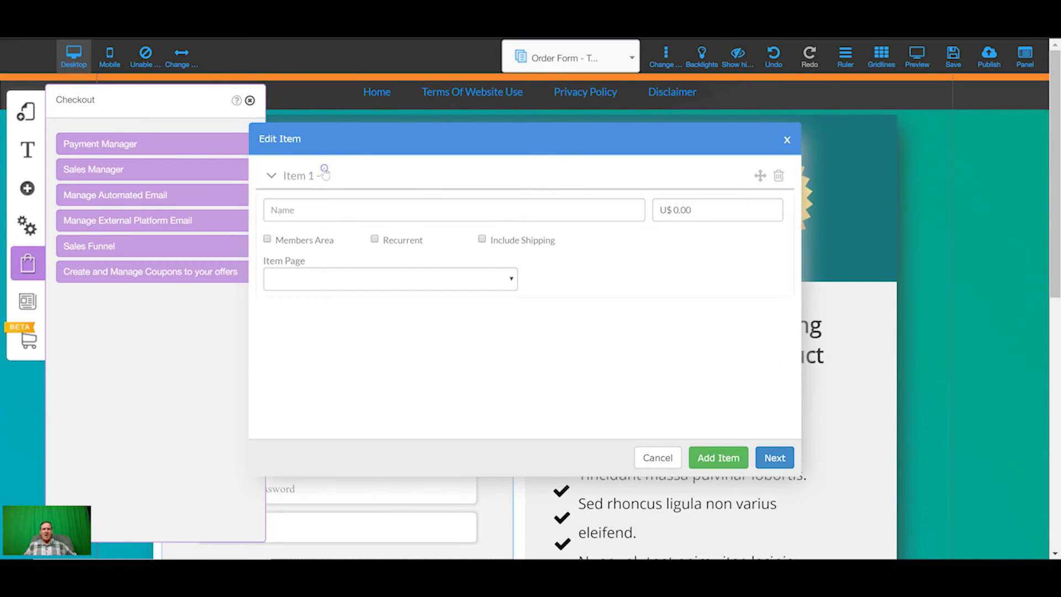
click(297, 205)
text(up)
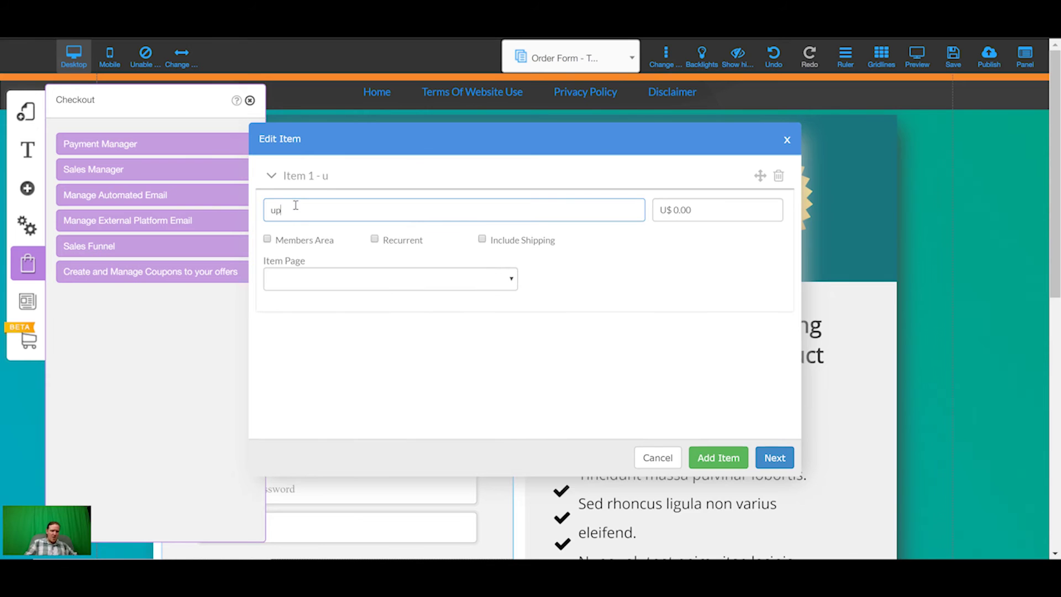
text(sell 1)
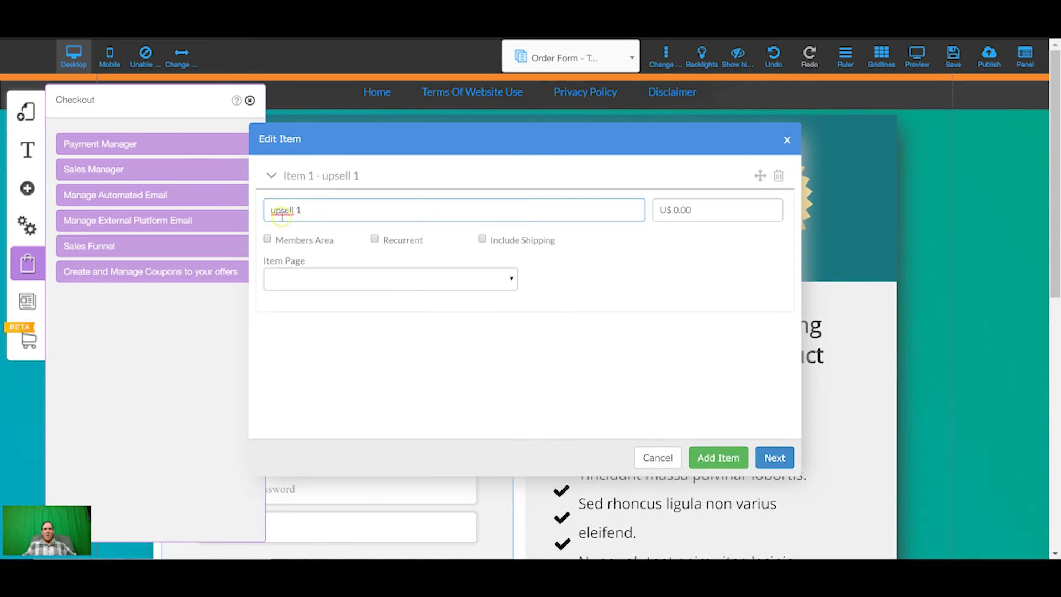
click(445, 279)
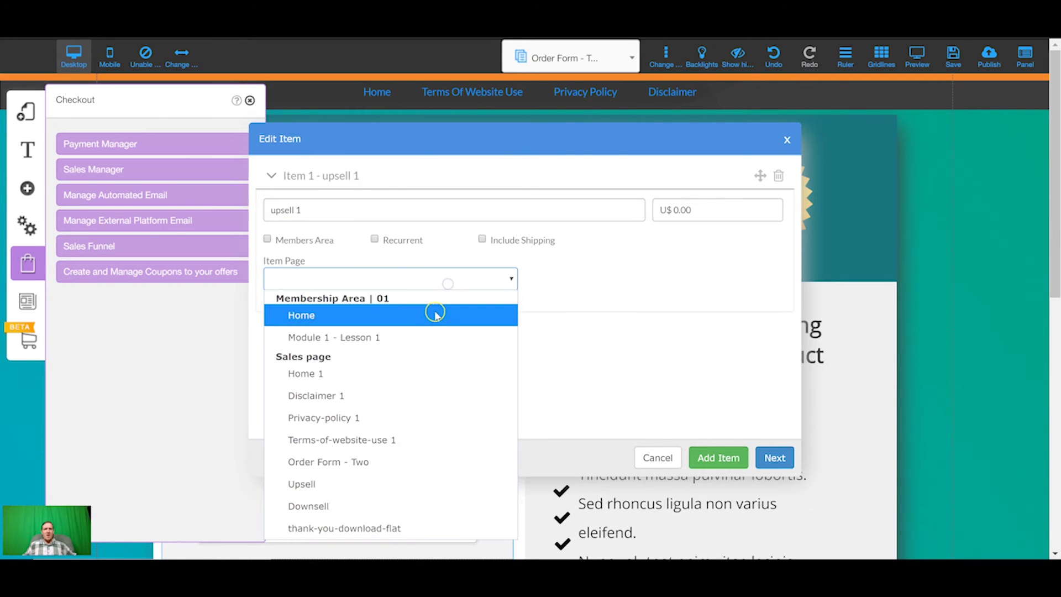
click(326, 485)
click(710, 212)
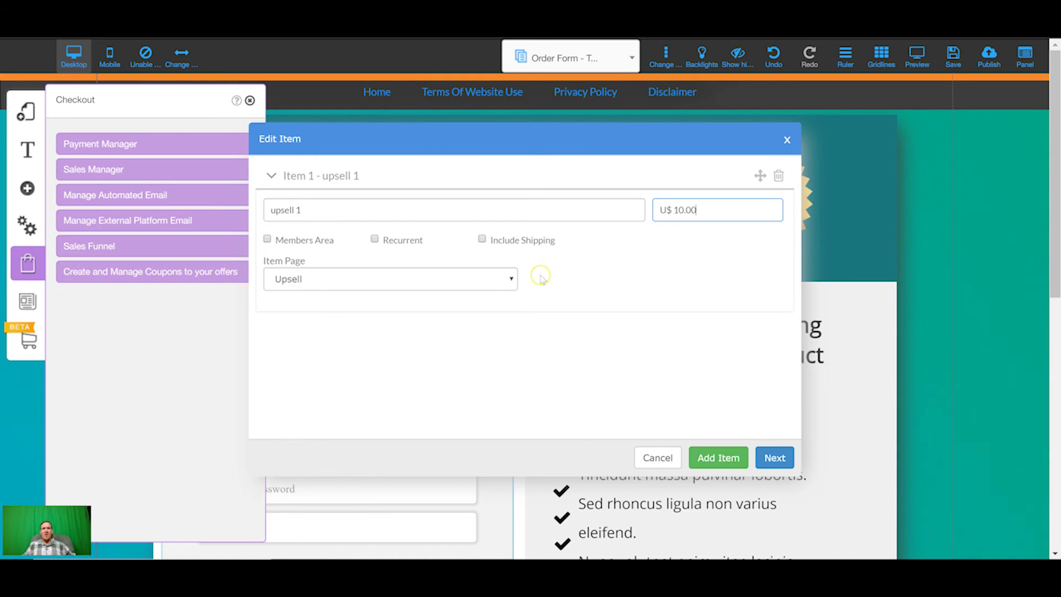
click(458, 341)
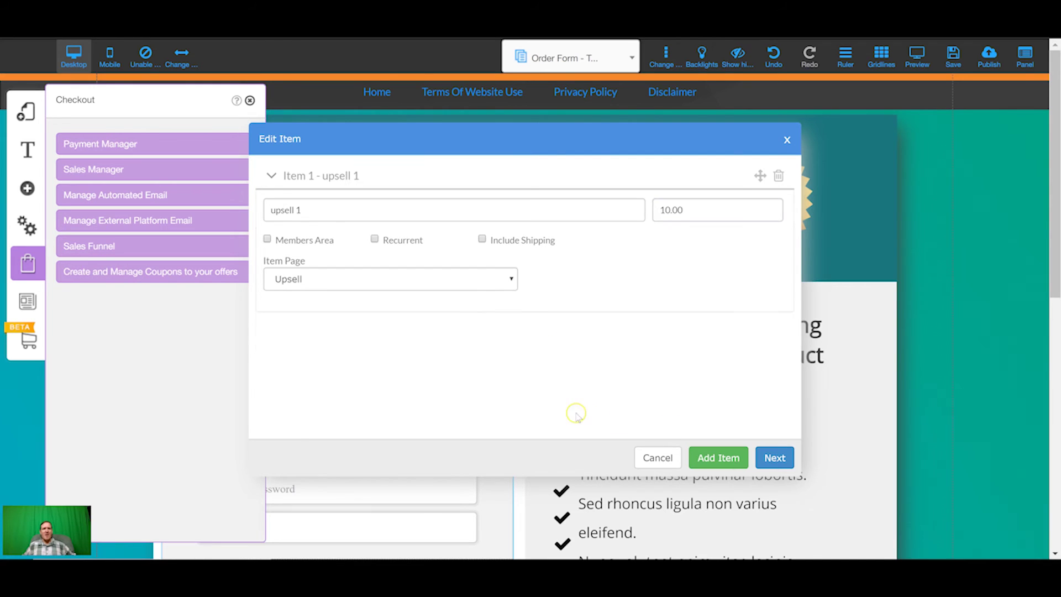
Add a second item named "downsell" priced at 5.00 with the Downsell page, and save the offer
click(719, 458)
click(334, 247)
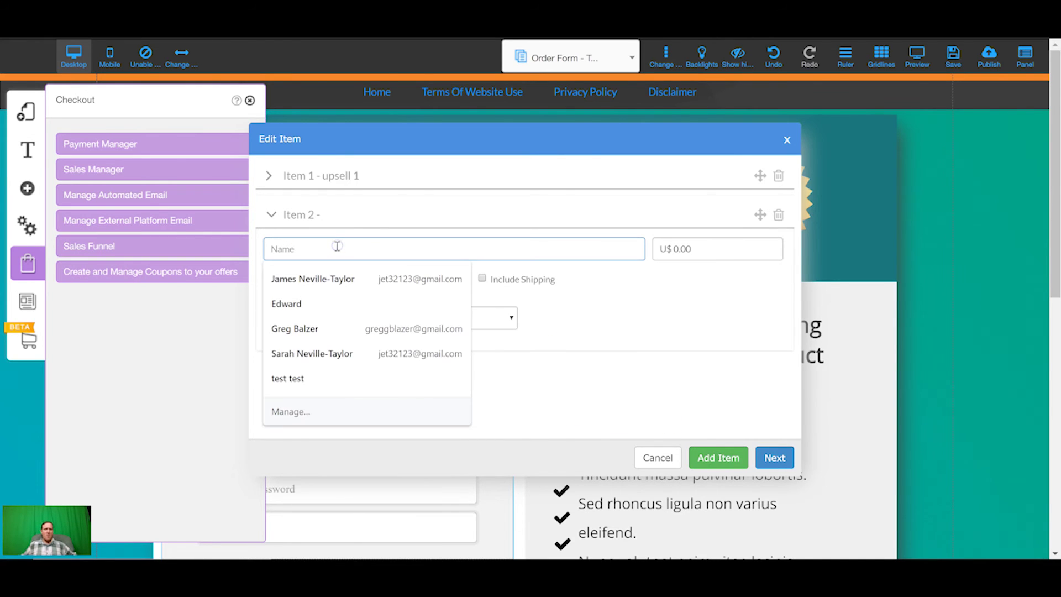
text(downsell)
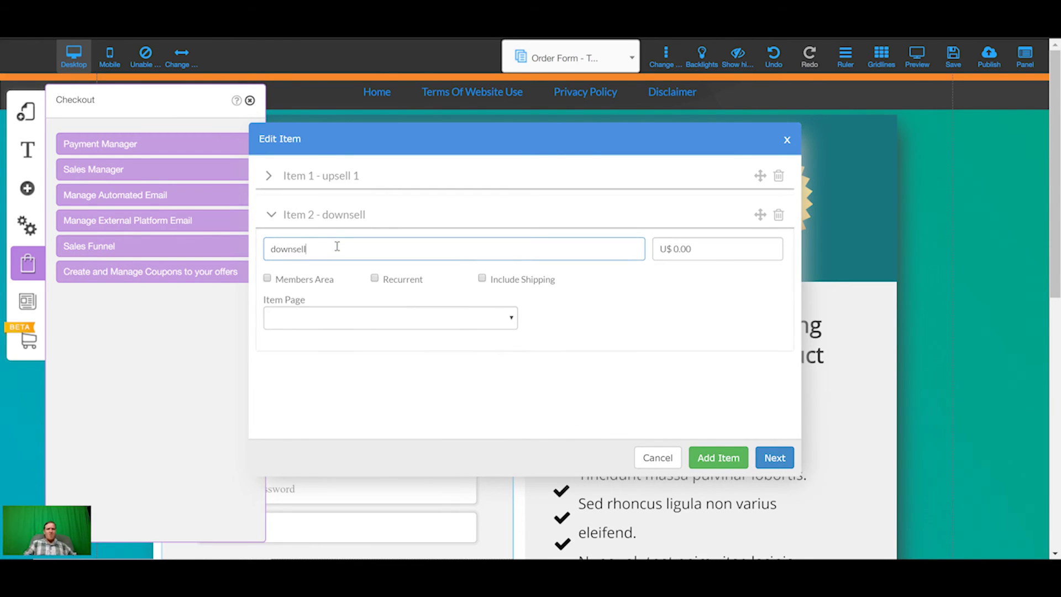
click(705, 255)
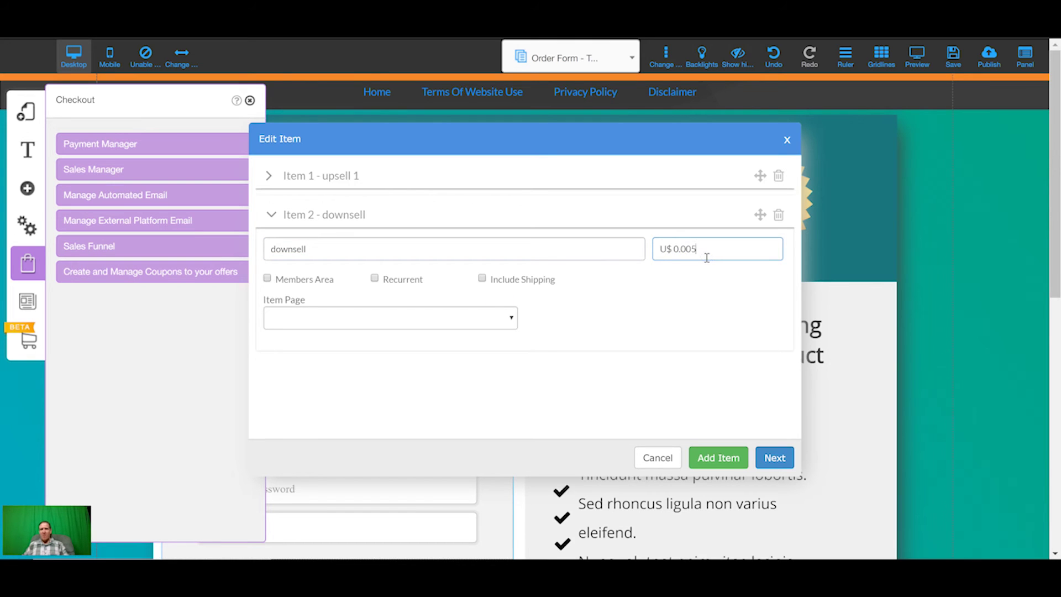
click(323, 317)
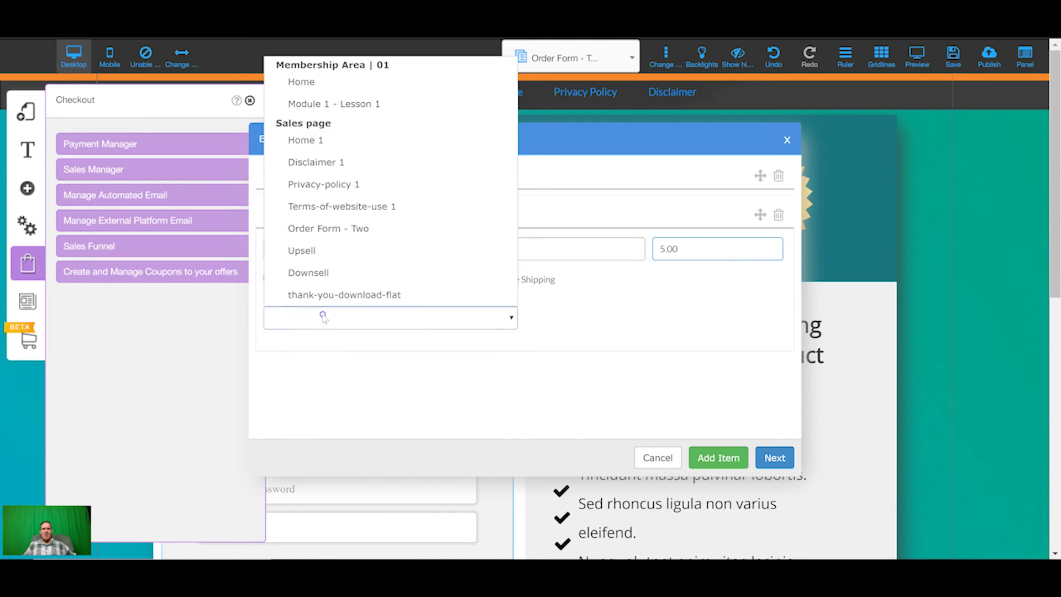
click(327, 272)
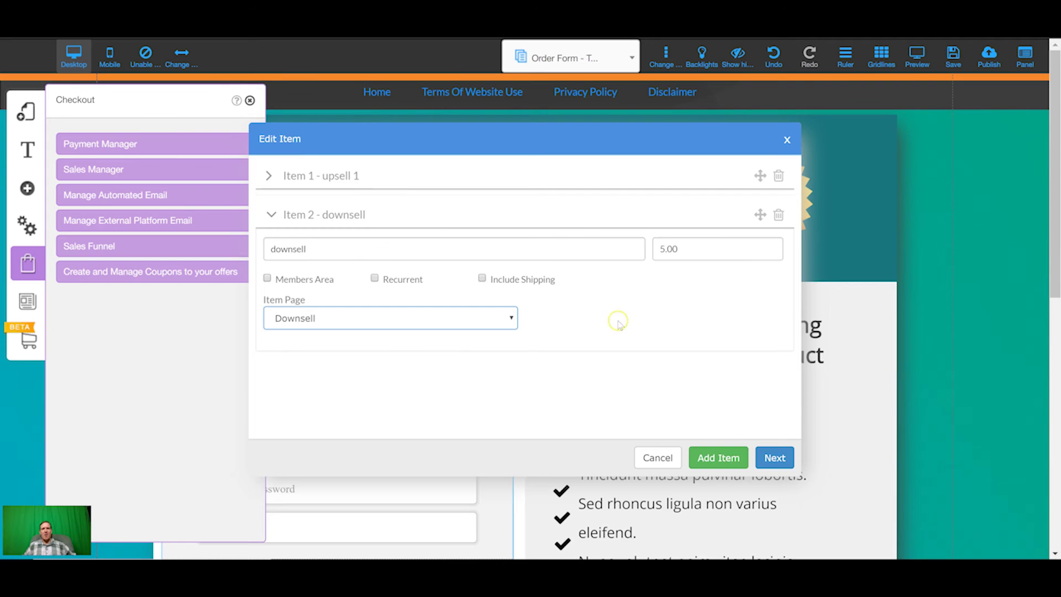
click(775, 458)
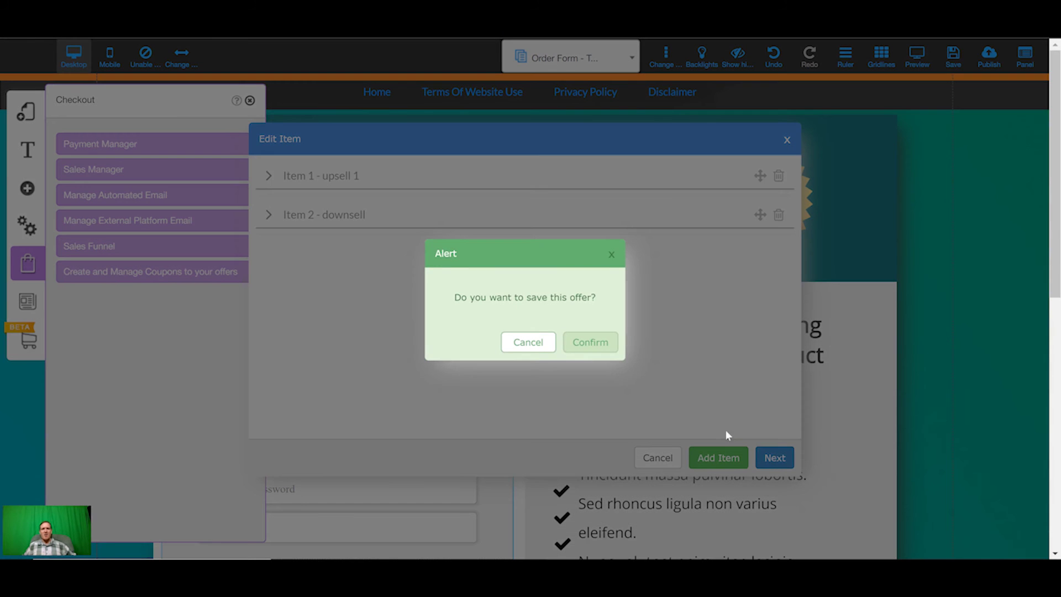
click(590, 340)
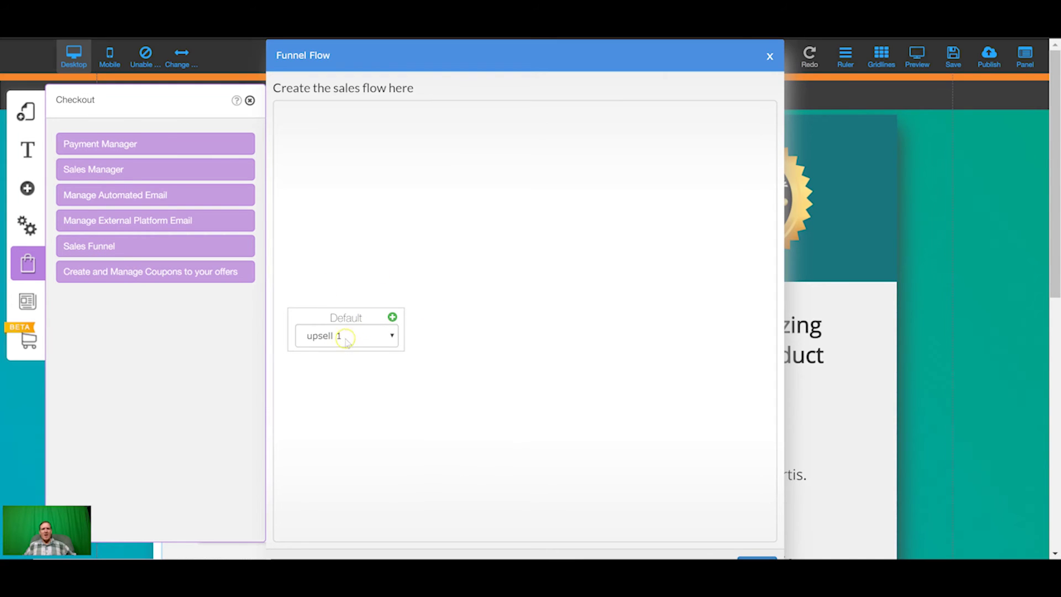
Branch the funnel flow from upsell 1, sending its Upsell path to Thank you page and its Downsell path to downsell
click(346, 341)
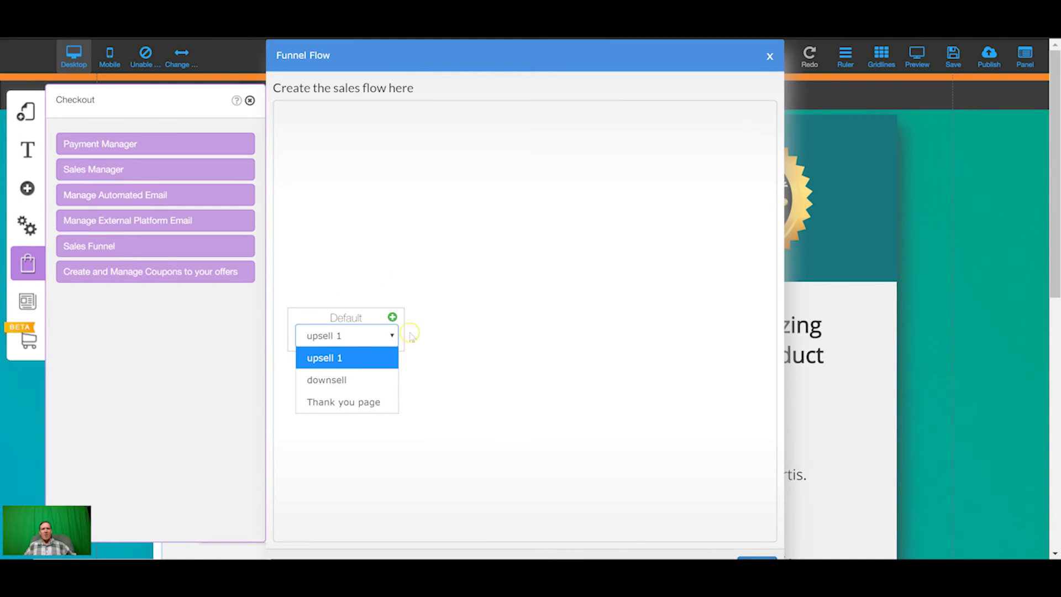
click(392, 317)
click(472, 281)
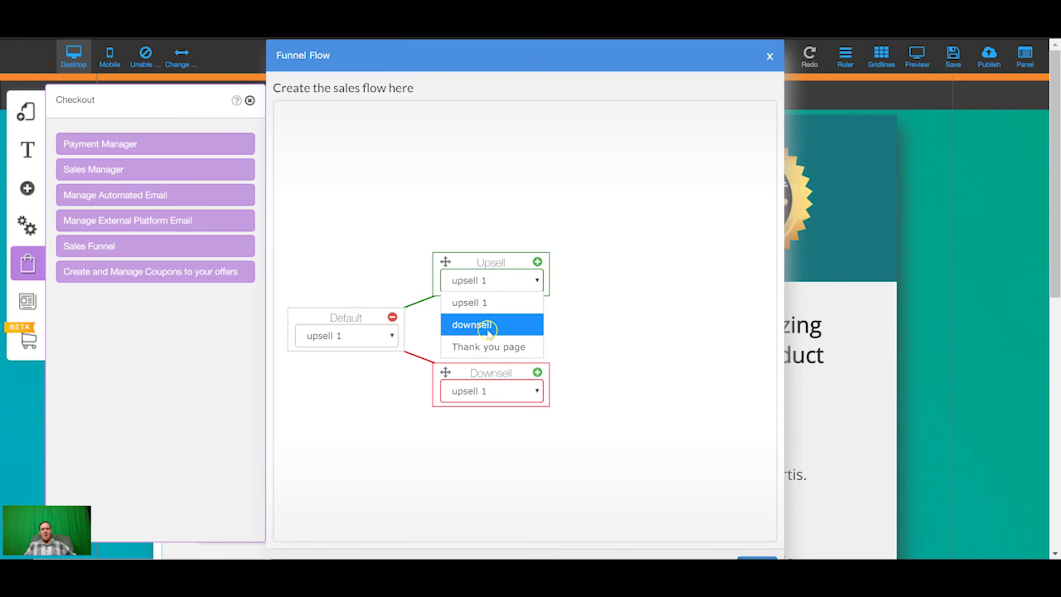
click(486, 346)
click(494, 403)
click(486, 430)
Branch the flow from the downsell item and set both its Upsell and Downsell paths to Thank you page
click(538, 374)
click(613, 335)
click(611, 400)
click(630, 446)
click(627, 509)
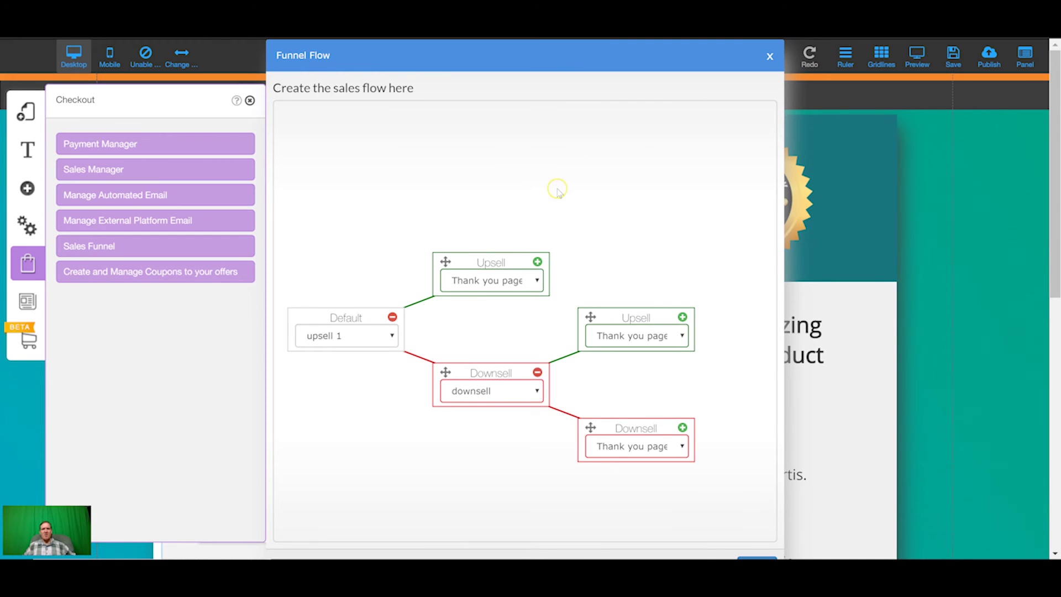
Save the funnel flow and close the list of active offers
scroll(562, 265, down, 5)
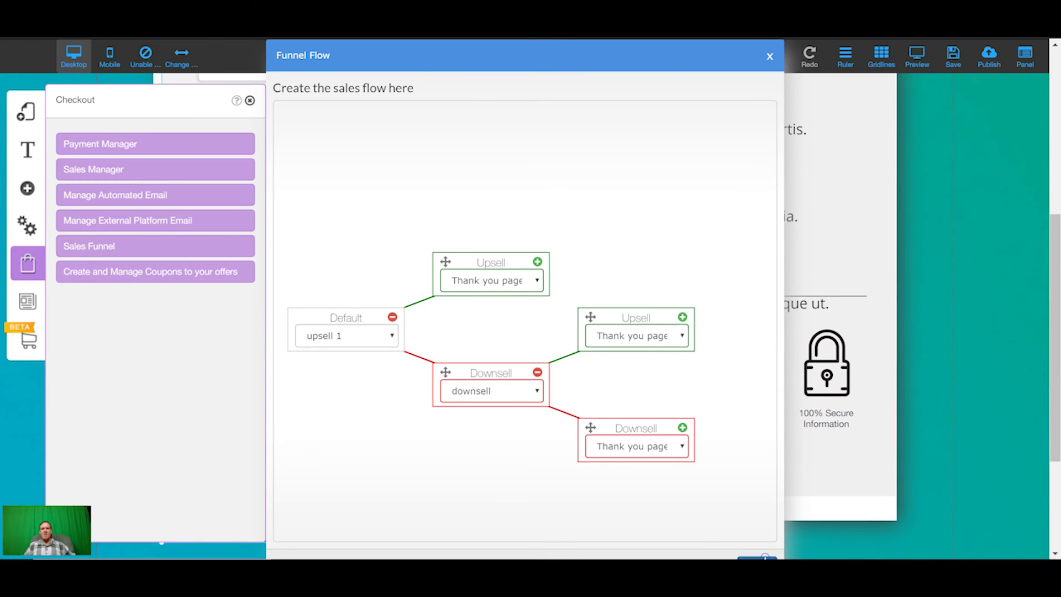
click(760, 558)
click(589, 339)
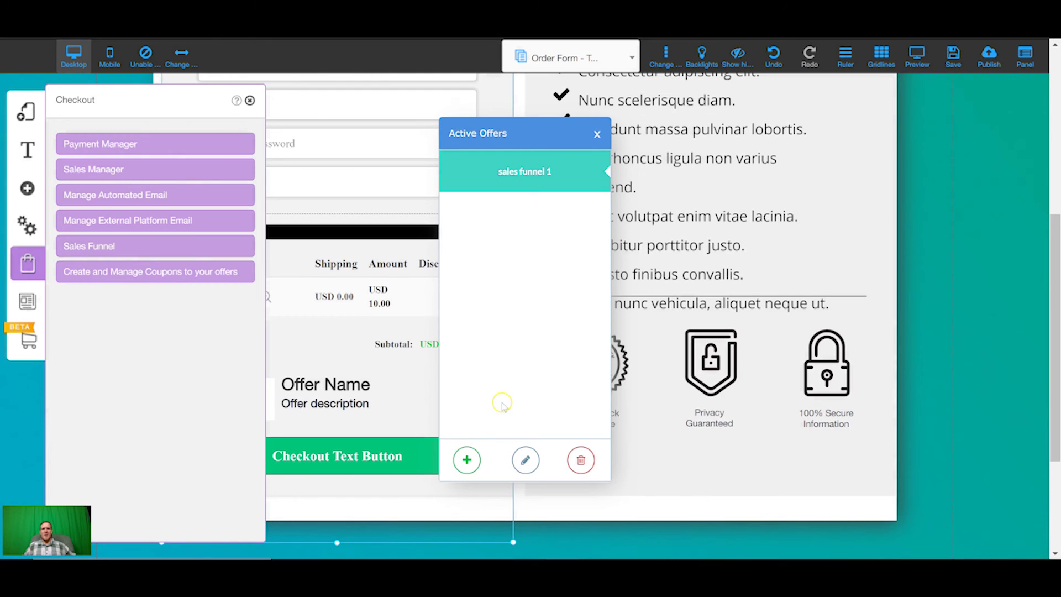
click(596, 134)
Open the Sales page layout's Upsell page and delete its Download Now! button and the "No Thanks, I don't need this now!" link
click(26, 111)
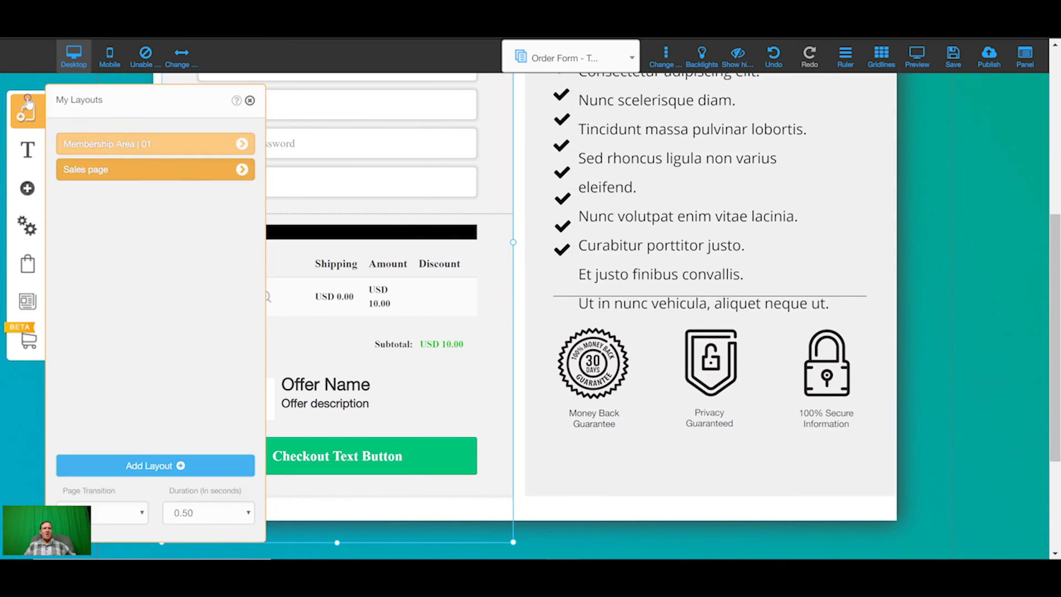
click(241, 169)
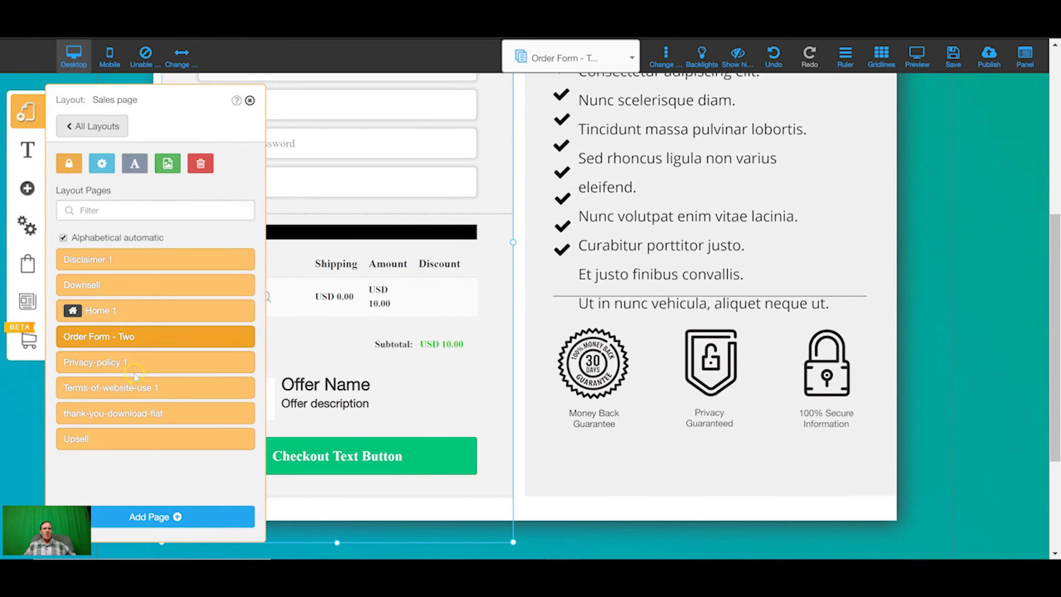
scroll(512, 284, down, 1)
click(509, 272)
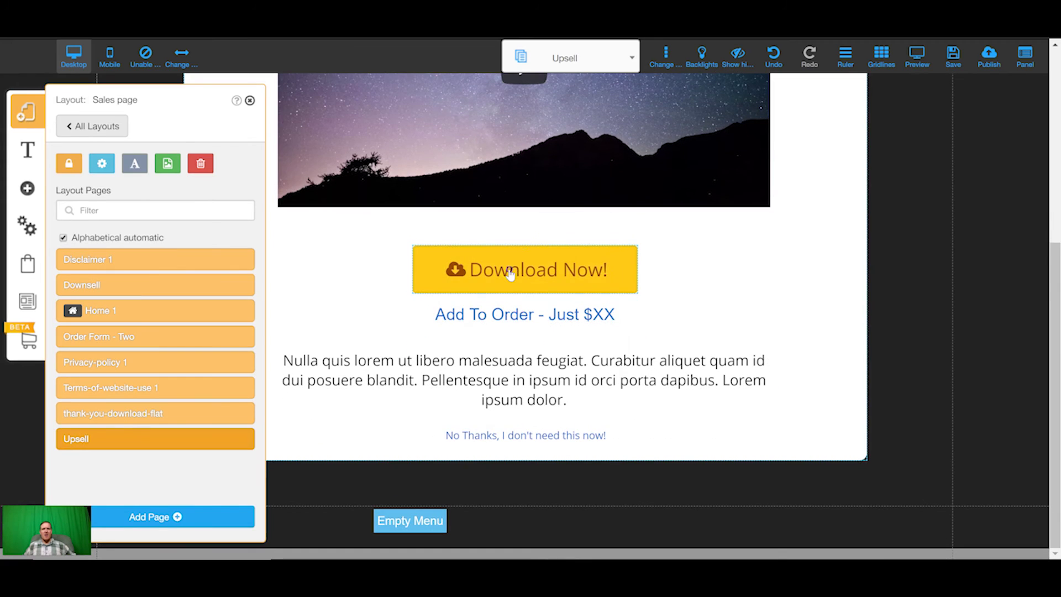
click(528, 283)
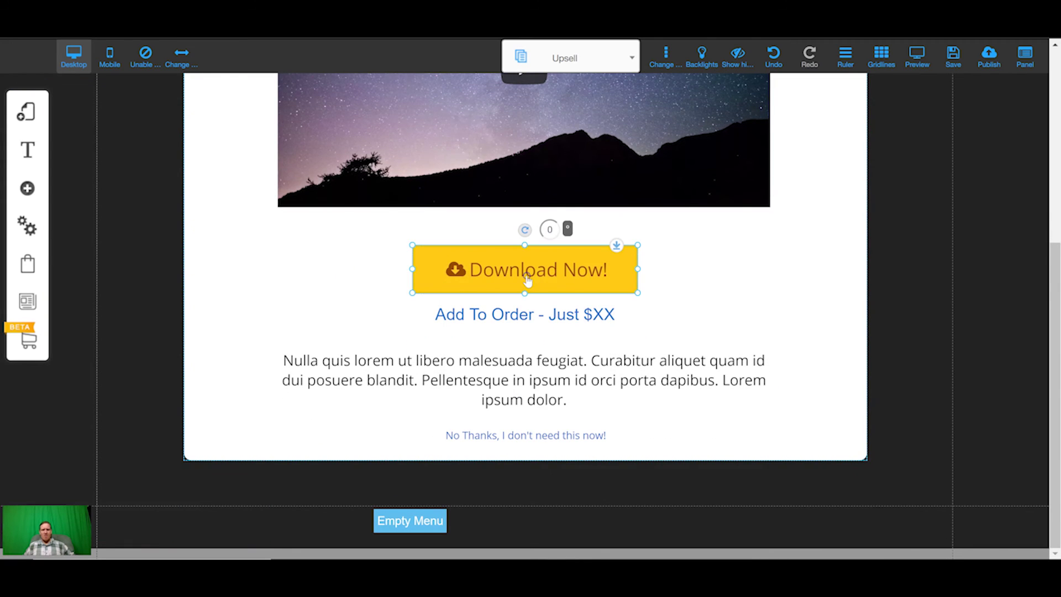
drag(522, 285, 524, 445)
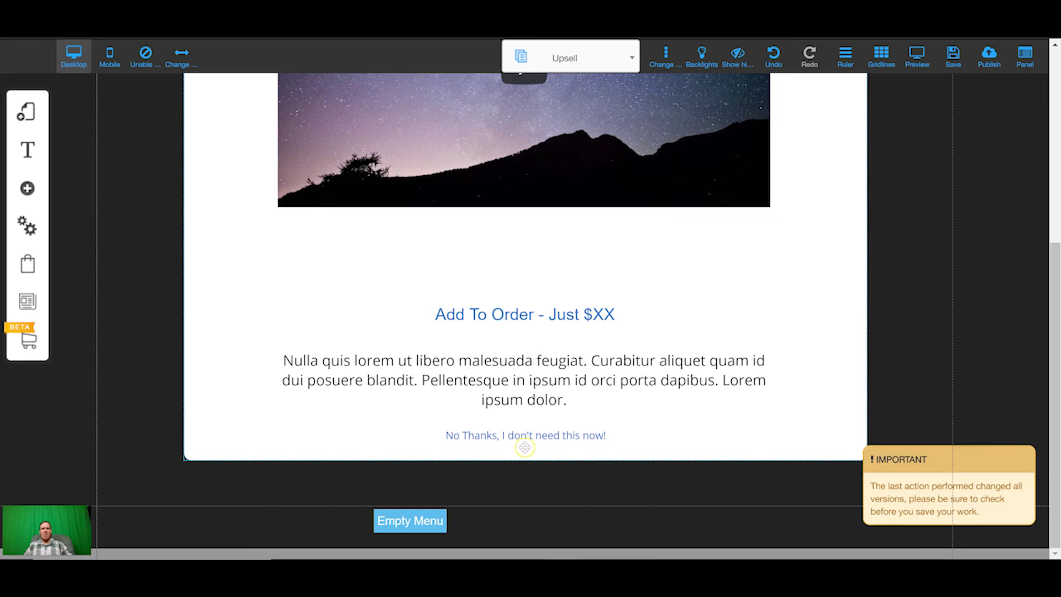
click(523, 444)
click(612, 442)
key(Delete)
Add a Sales Funnel element to the Upsell page and link it to the offer "sales funnel 1"
click(29, 189)
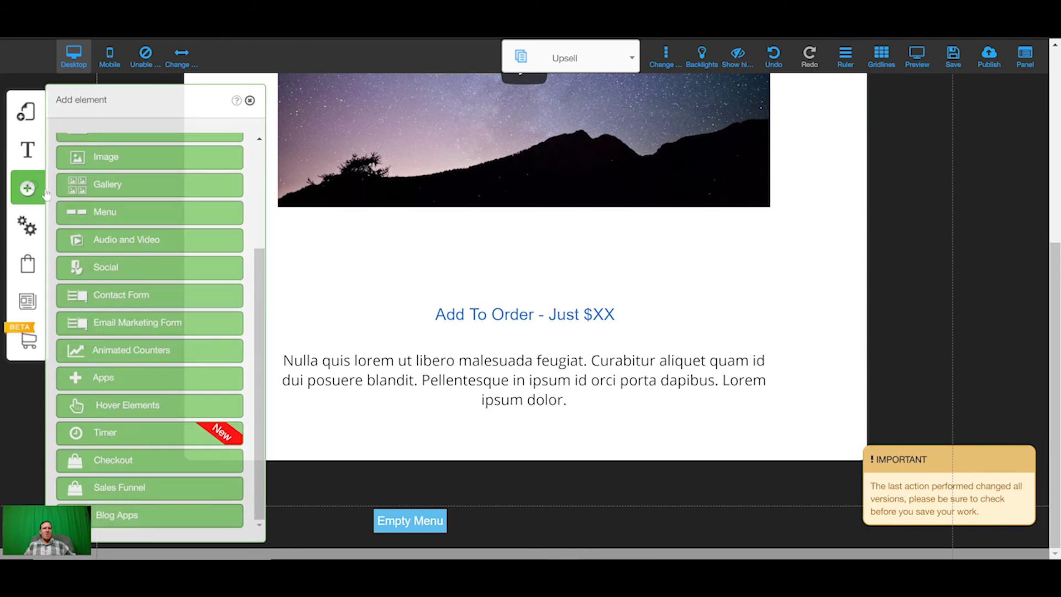
click(124, 489)
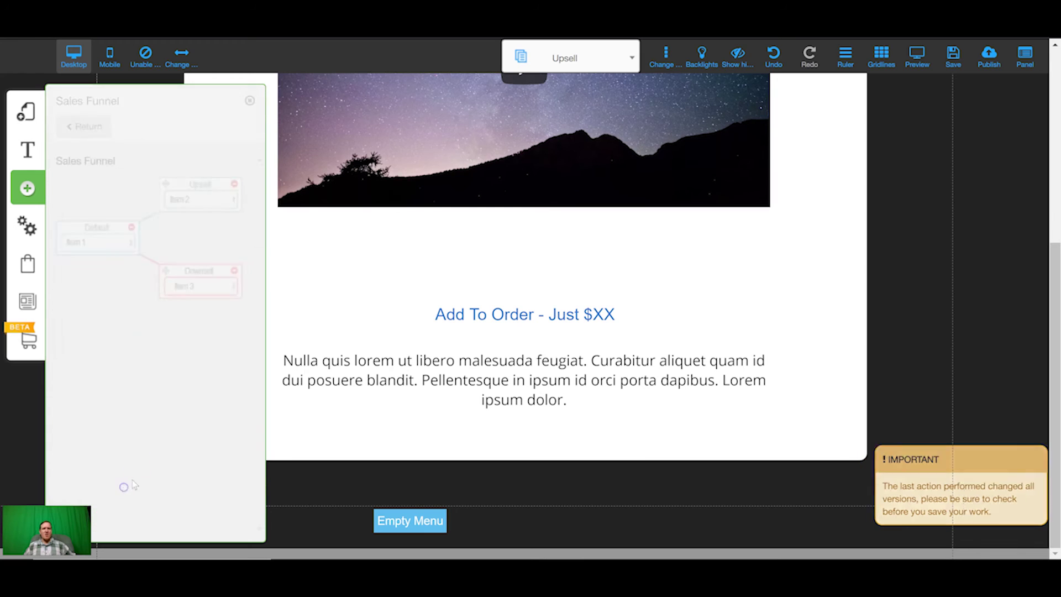
drag(113, 232, 350, 245)
click(540, 232)
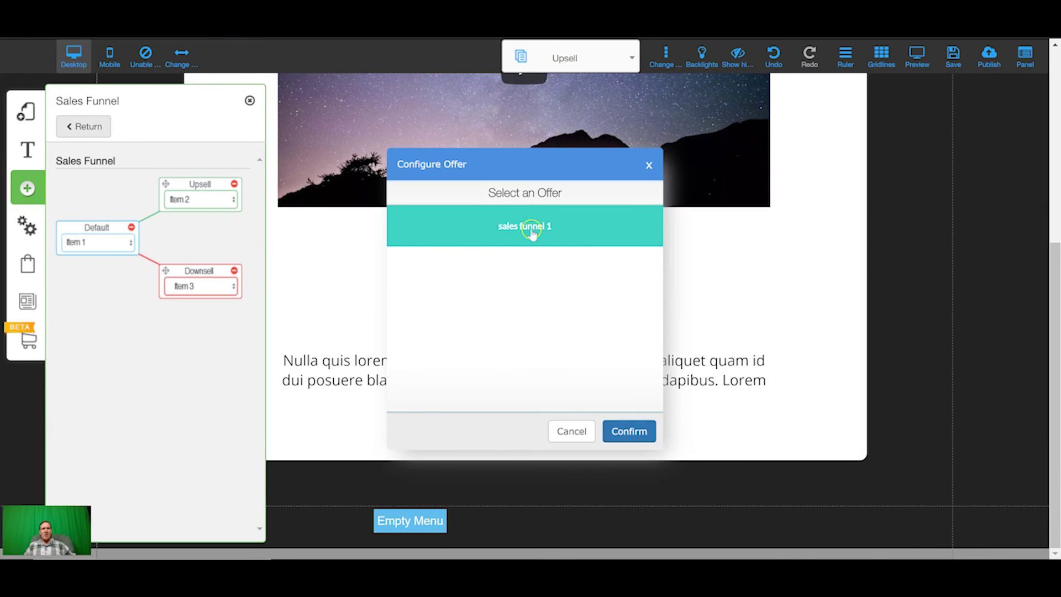
click(626, 430)
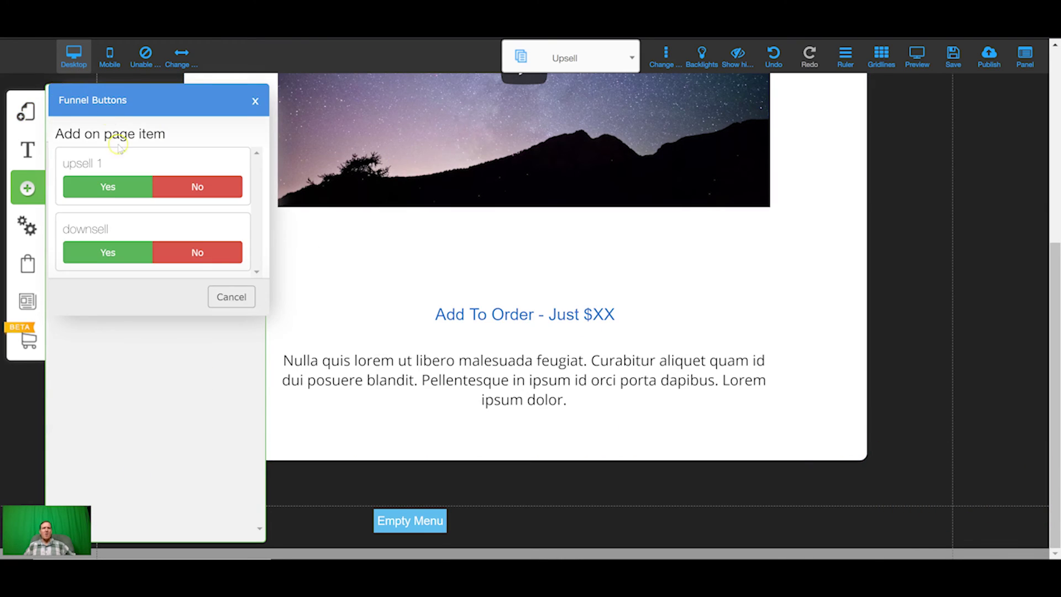
Try to add the downsell item's Yes button to the Upsell page
click(190, 186)
click(109, 253)
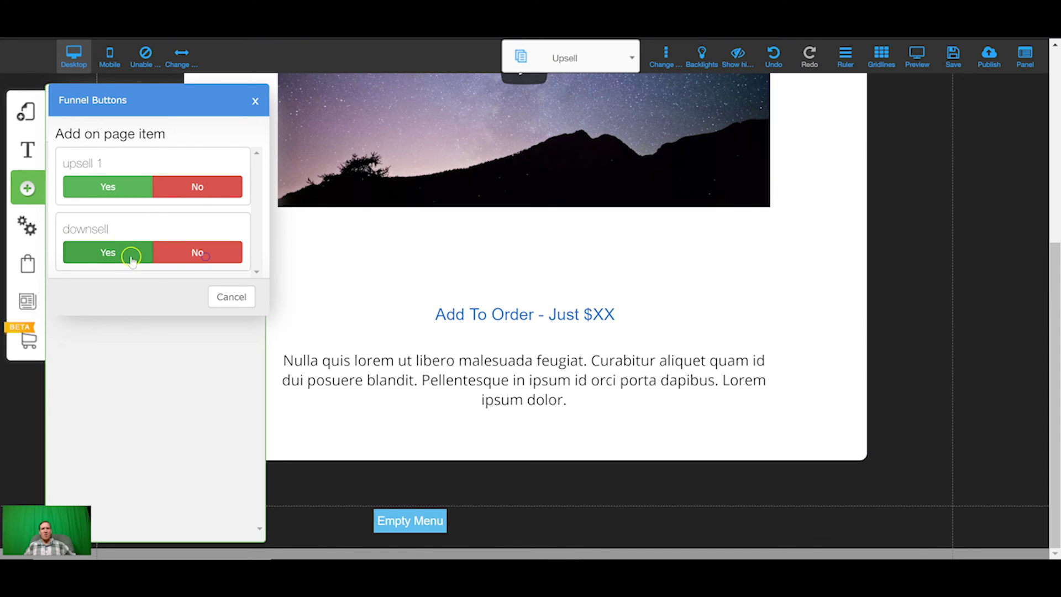
click(127, 254)
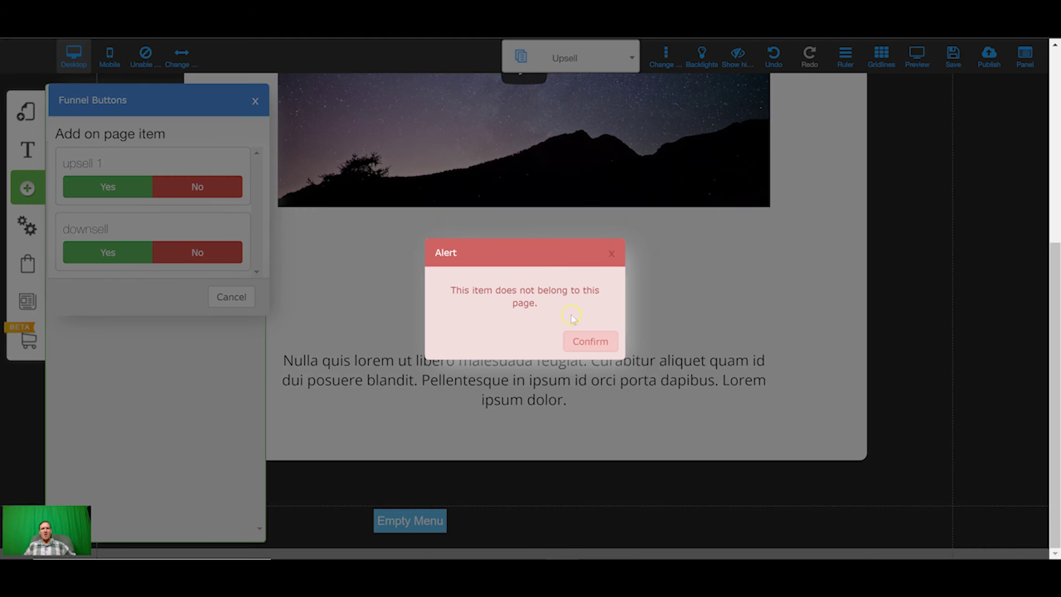
click(591, 342)
Add upsell 1's Yes and No buttons, placing Buy Now above "Add To Order - Just $XX" and NO THANK YOU below the paragraph
click(134, 188)
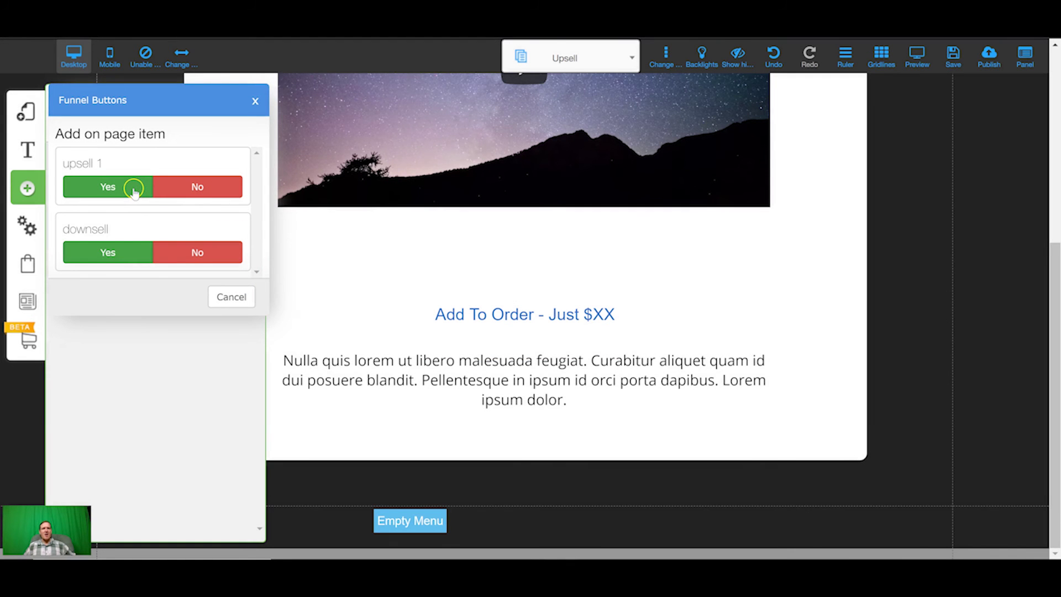
click(172, 189)
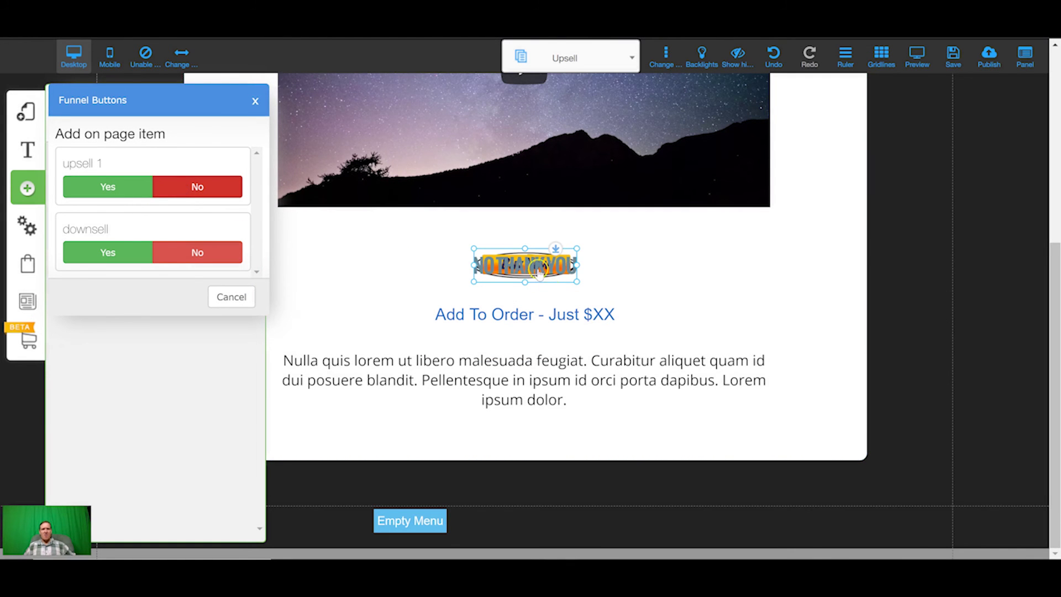
mouse_move(535, 267)
mouse_down()
mouse_move(488, 245)
mouse_move(598, 287)
mouse_move(525, 264)
mouse_up()
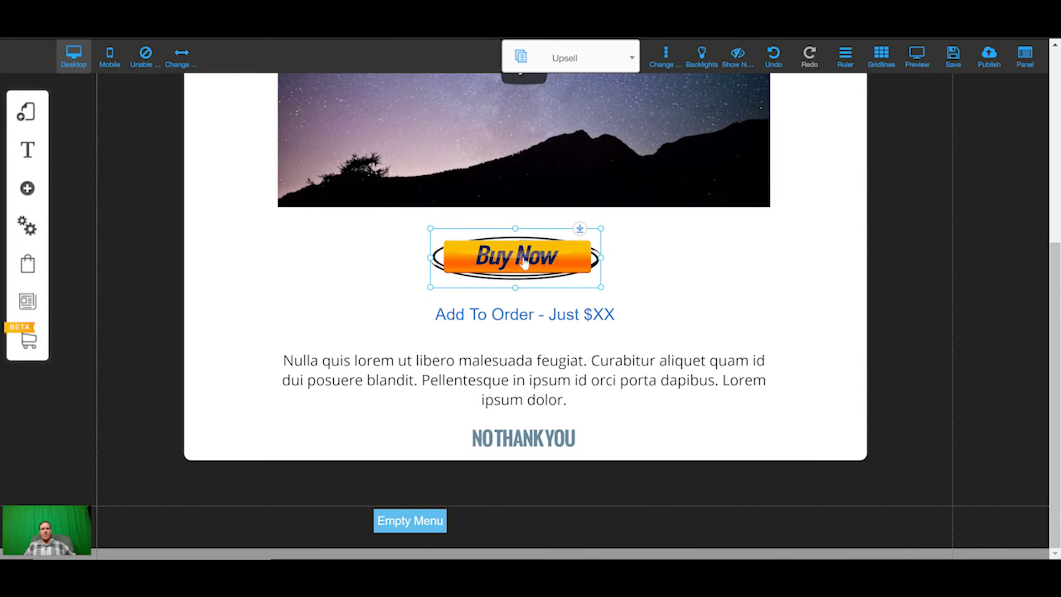
Open the Sales page layout's Downsell page and delete its download button and the "No Thanks, I don't need this now!" link
click(42, 117)
click(232, 168)
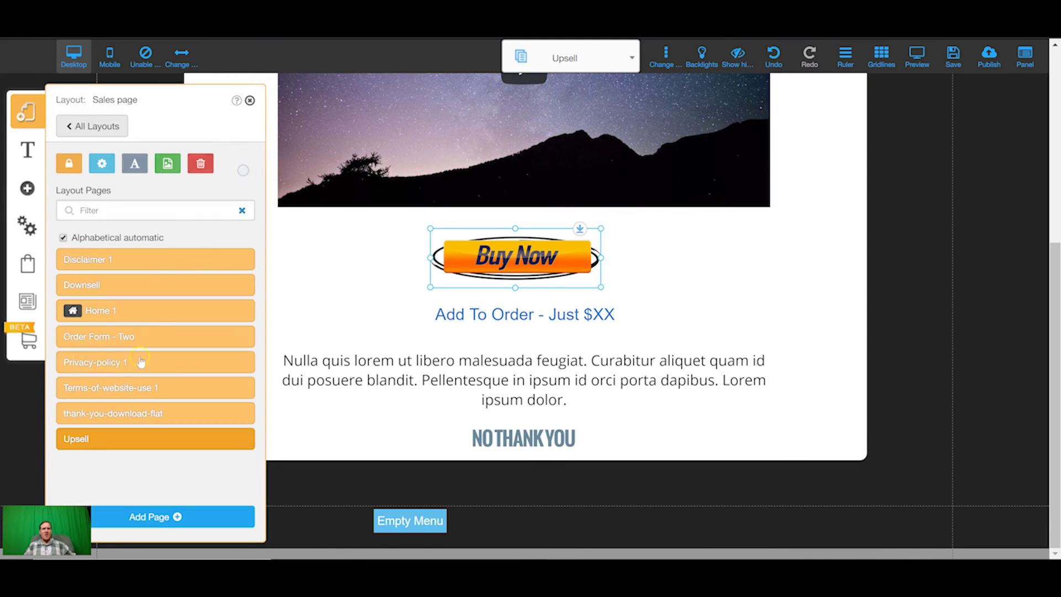
click(126, 280)
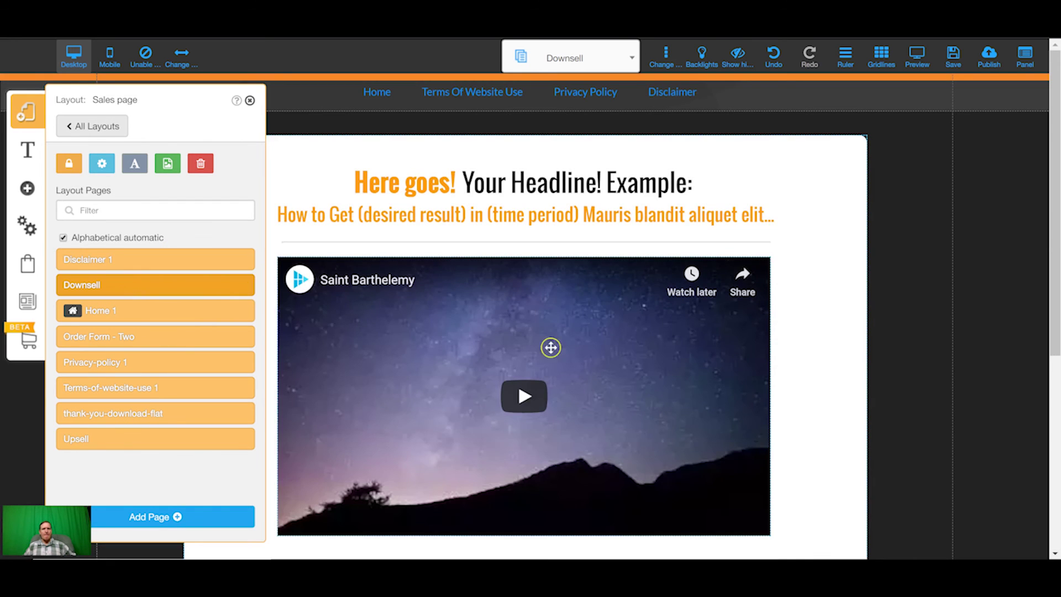
scroll(573, 352, down, 6)
click(545, 269)
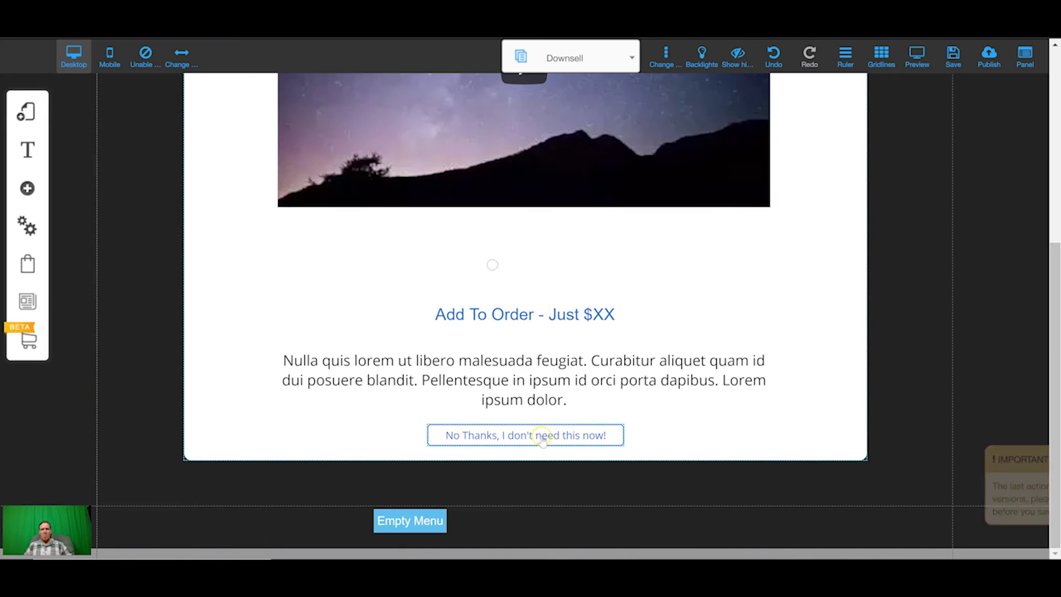
click(568, 408)
Add a Sales Funnel element to the Downsell page and link it to the offer "sales funnel 1"
click(27, 188)
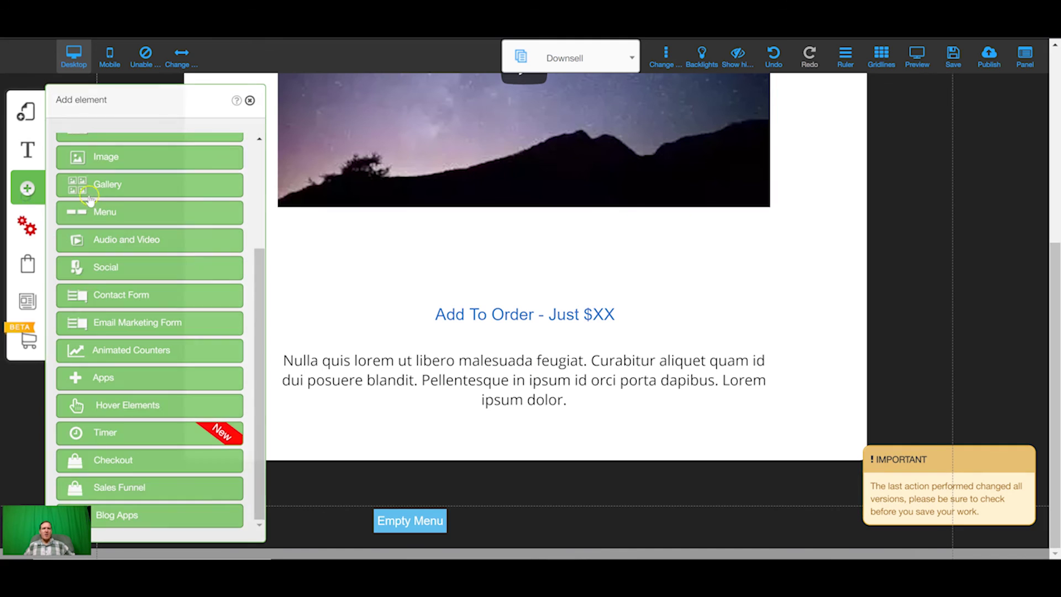
click(149, 476)
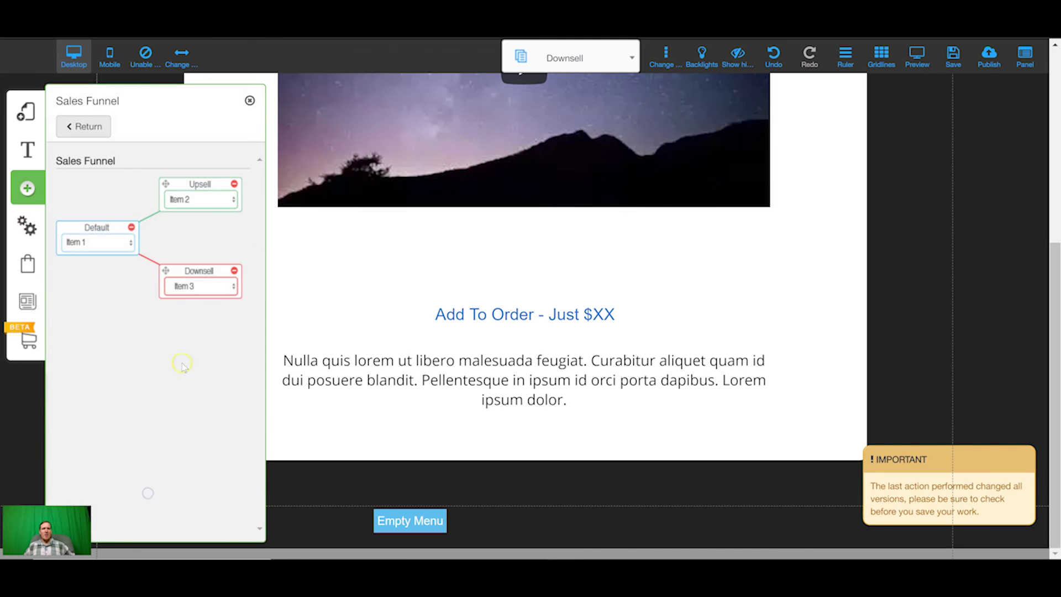
click(167, 249)
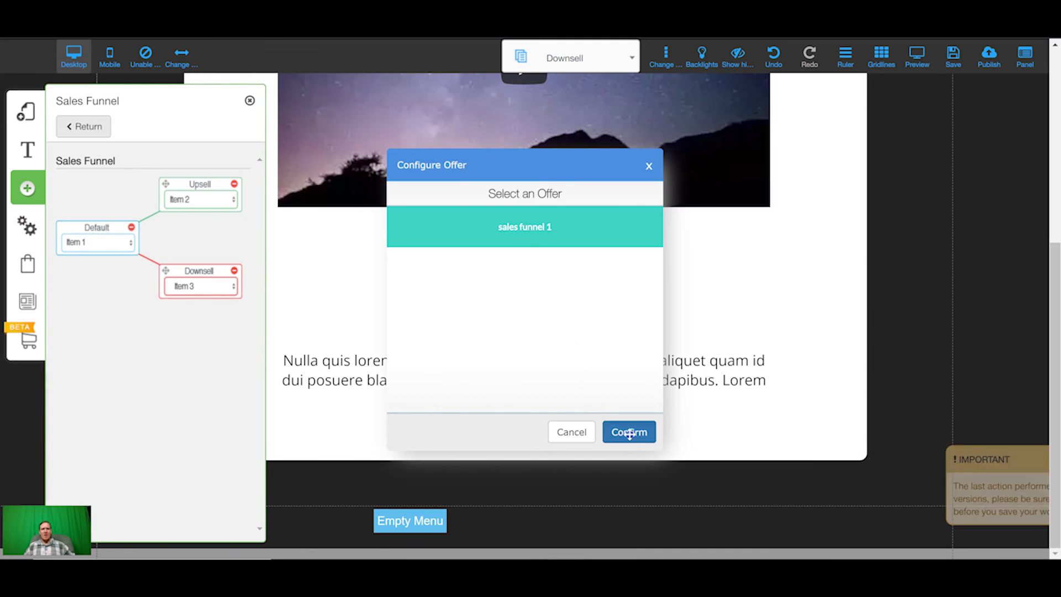
click(628, 432)
Add the downsell item's Yes and No buttons, placing an enlarged Buy Now above "Add To Order - Just $XX" and NO THANK YOU below the paragraph
click(107, 250)
click(166, 251)
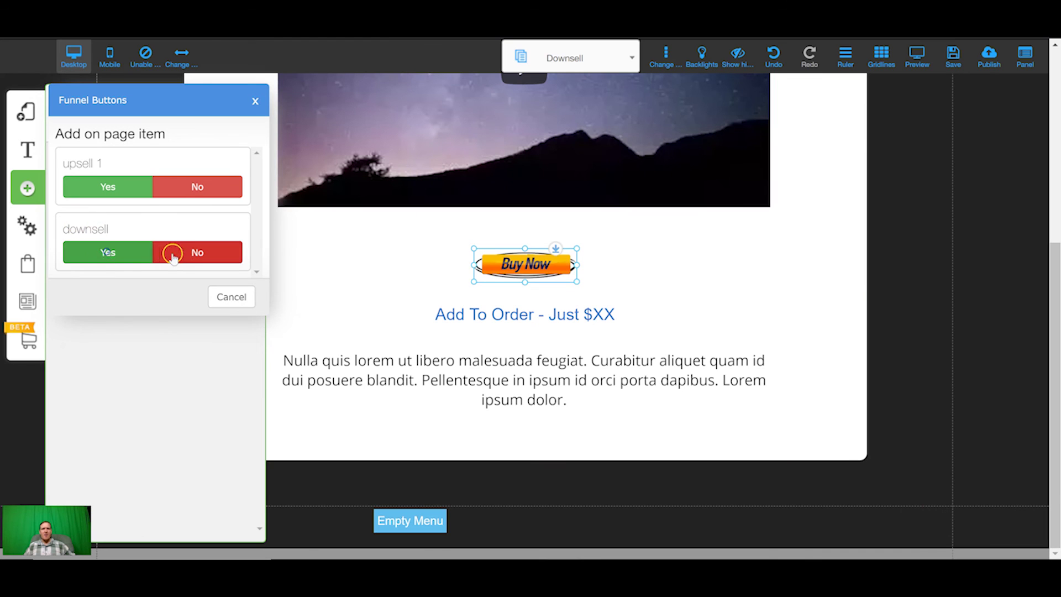
mouse_move(563, 268)
mouse_down()
mouse_move(564, 452)
mouse_move(566, 270)
mouse_move(540, 260)
mouse_move(555, 273)
mouse_up()
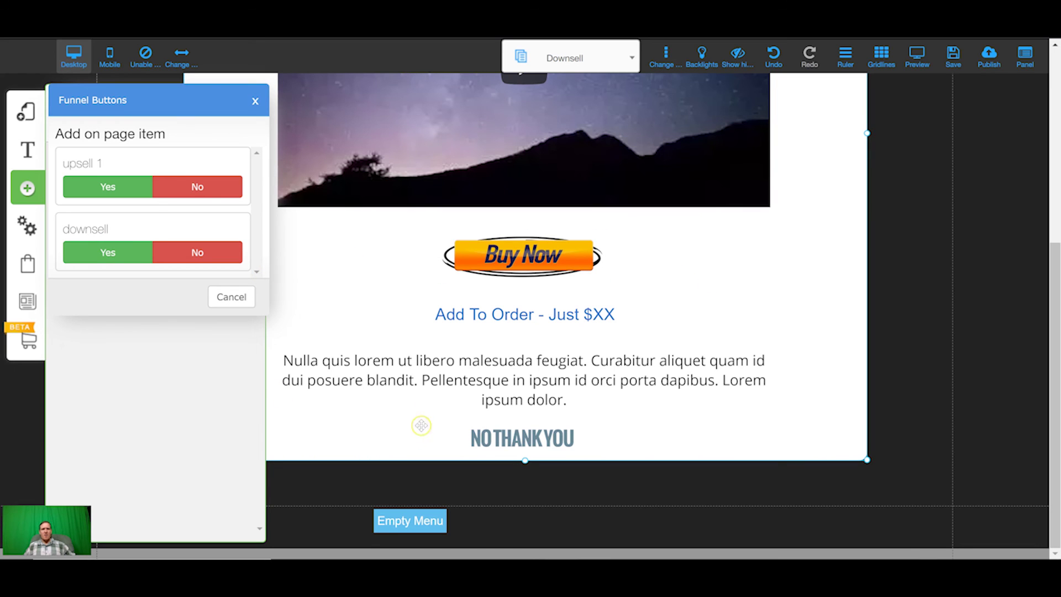
click(231, 298)
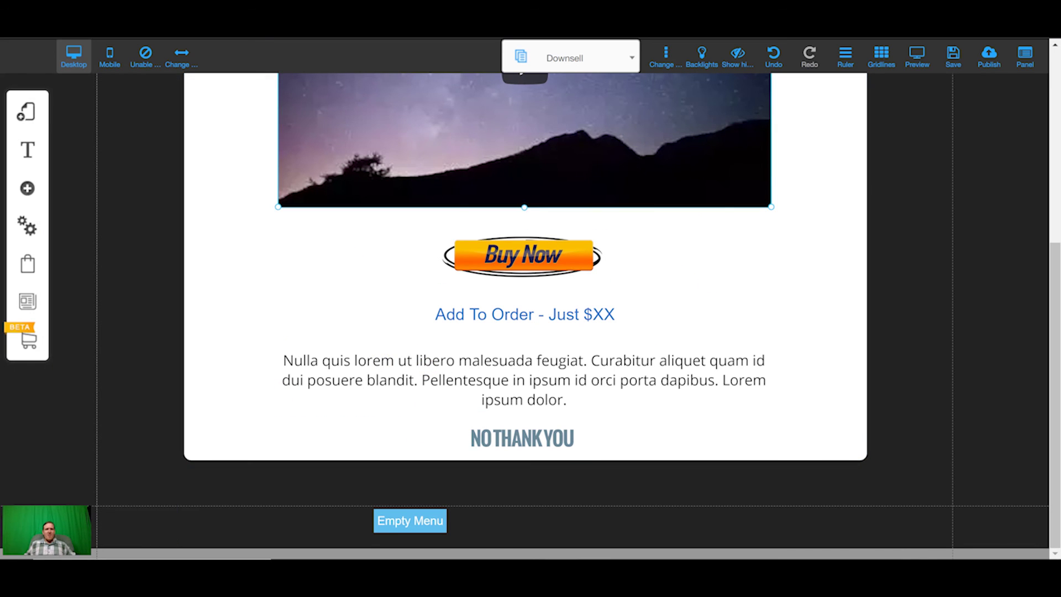
scroll(557, 539, up, 4)
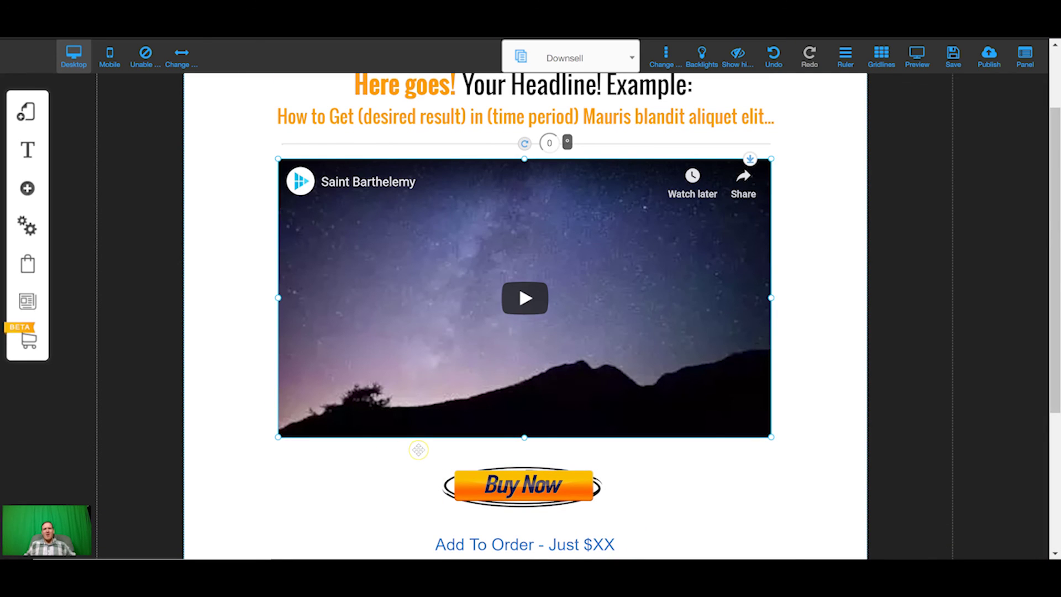
scroll(523, 414, up, 1)
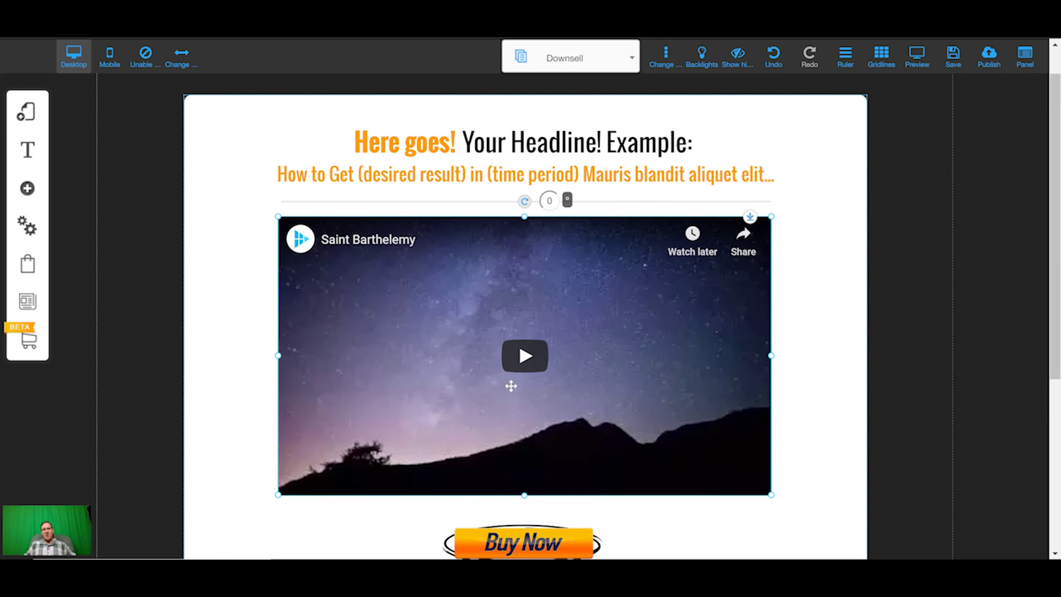
scroll(510, 383, down, 2)
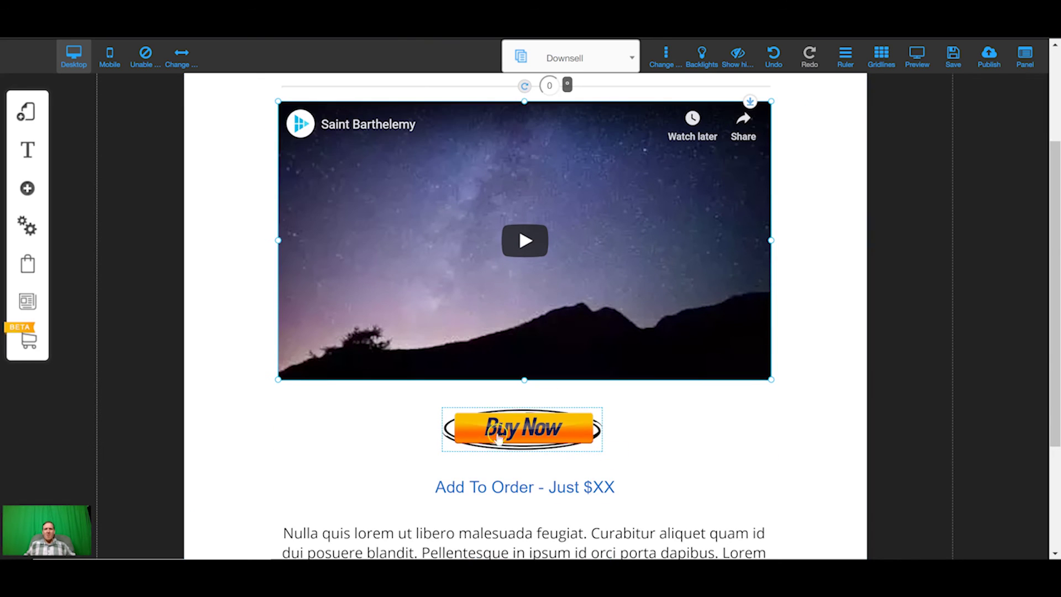
scroll(553, 448, up, 3)
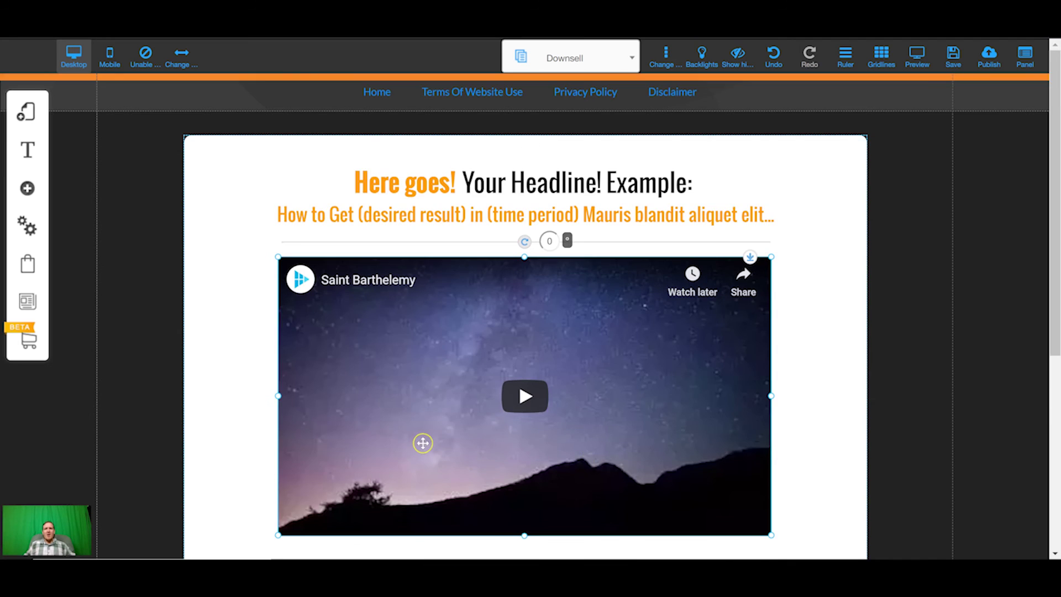
scroll(442, 436, down, 6)
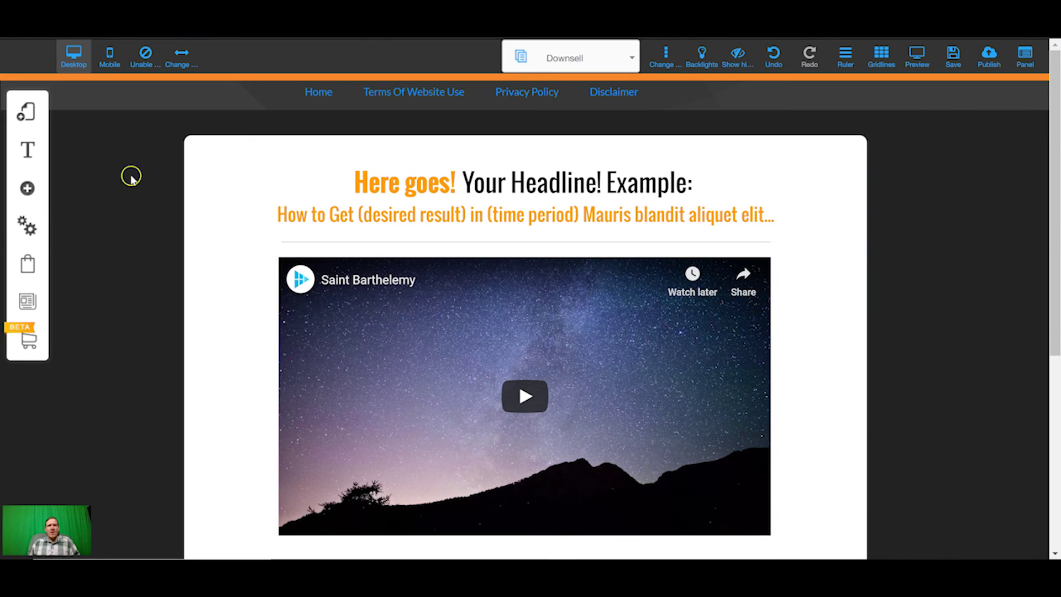
Switch the Downsell page to its mobile version and place the Buy Now button between the video and the "Add To Order" text
click(110, 57)
scroll(452, 319, down, 5)
scroll(474, 303, up, 5)
drag(717, 145, 529, 184)
click(701, 149)
drag(700, 149, 531, 421)
Save and publish the Sales page layout with the modified Downsell, Upsell and Order Form - Two pages
click(986, 58)
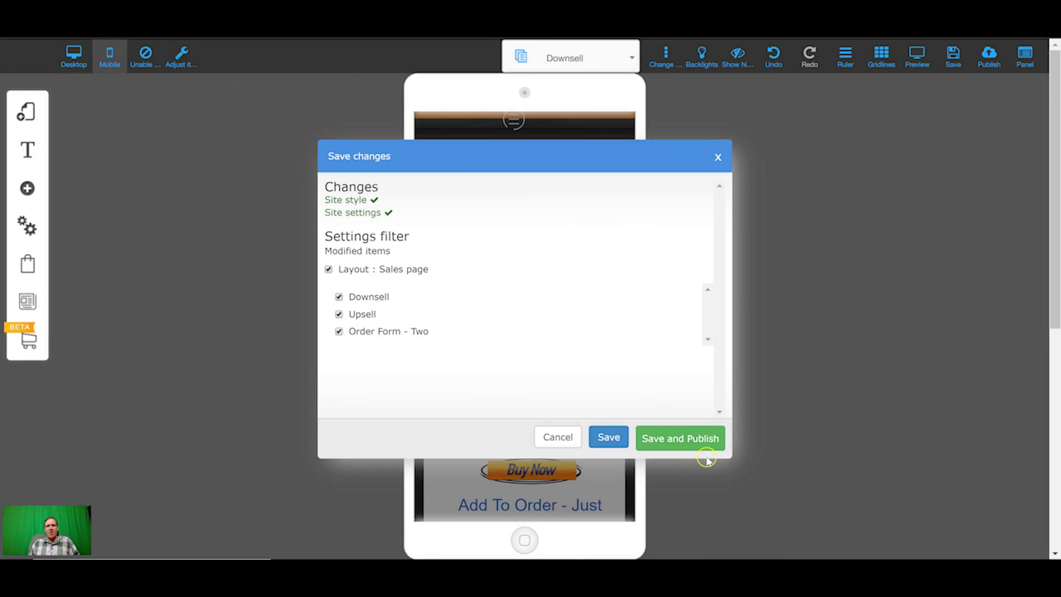
click(694, 442)
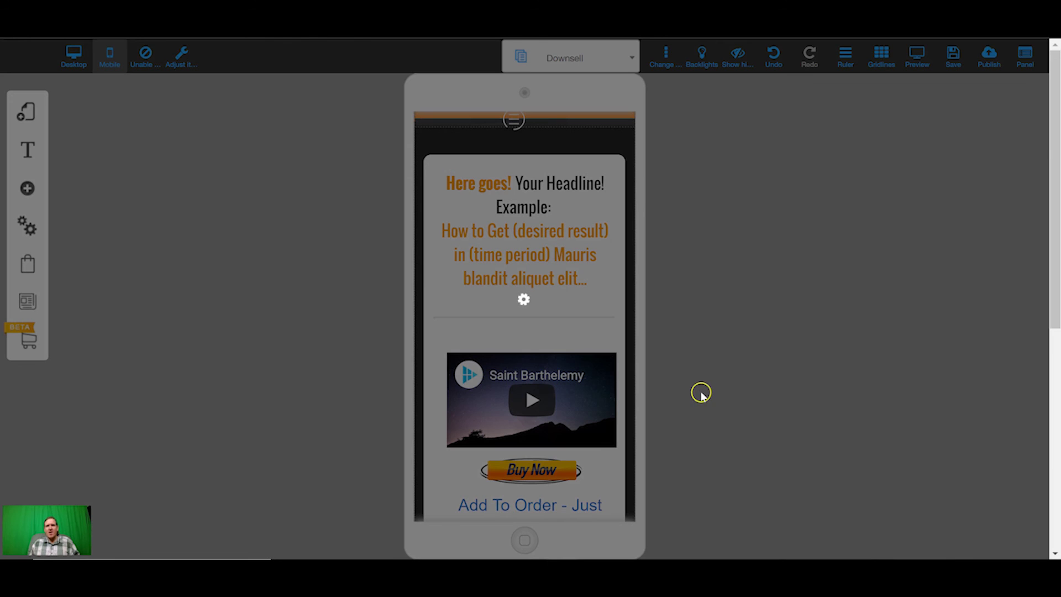